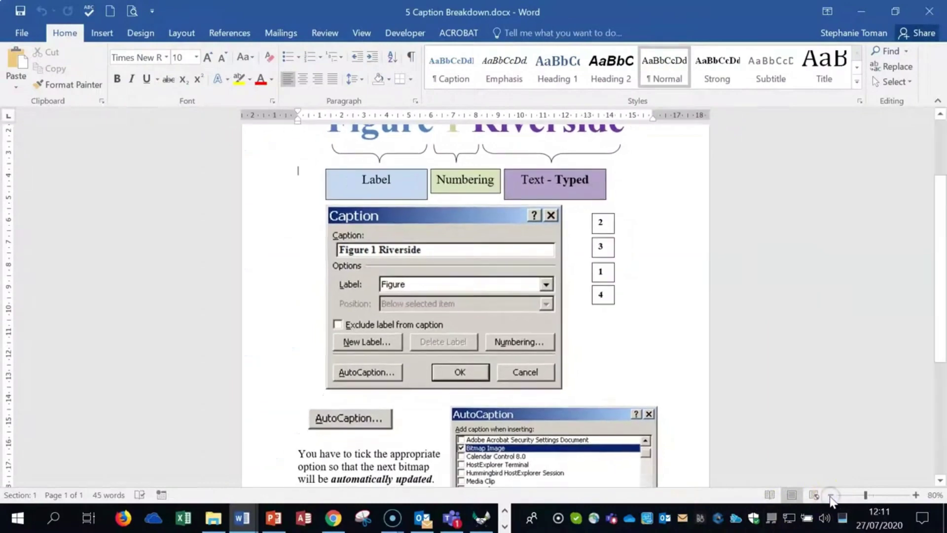
# - Examine the Figure 1 Riverside caption breakdown and its Label, Numbering and Text parts, adjusting the zoom to 110%
pyautogui.click(830, 495)
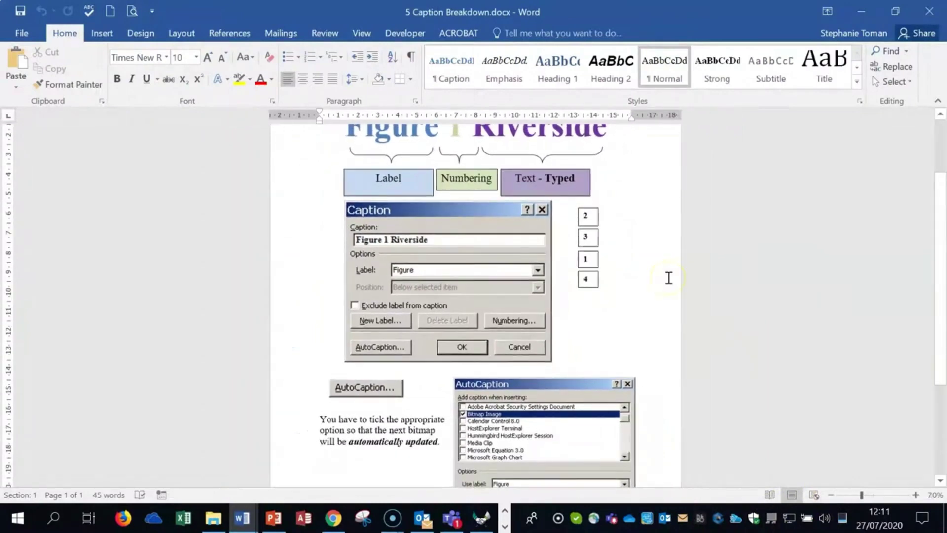
pyautogui.scroll(1, 668, 278)
pyautogui.scroll(1, 330, 171)
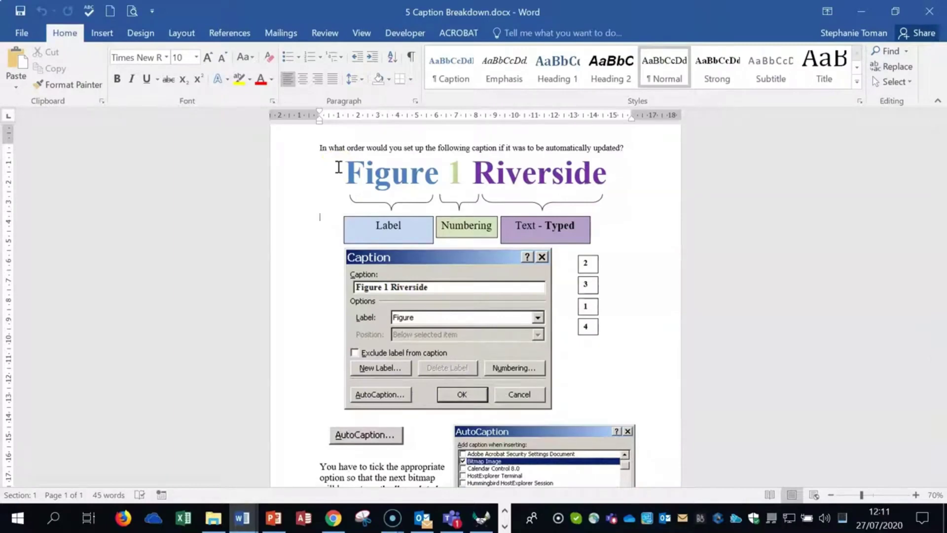
pyautogui.scroll(1, 338, 166)
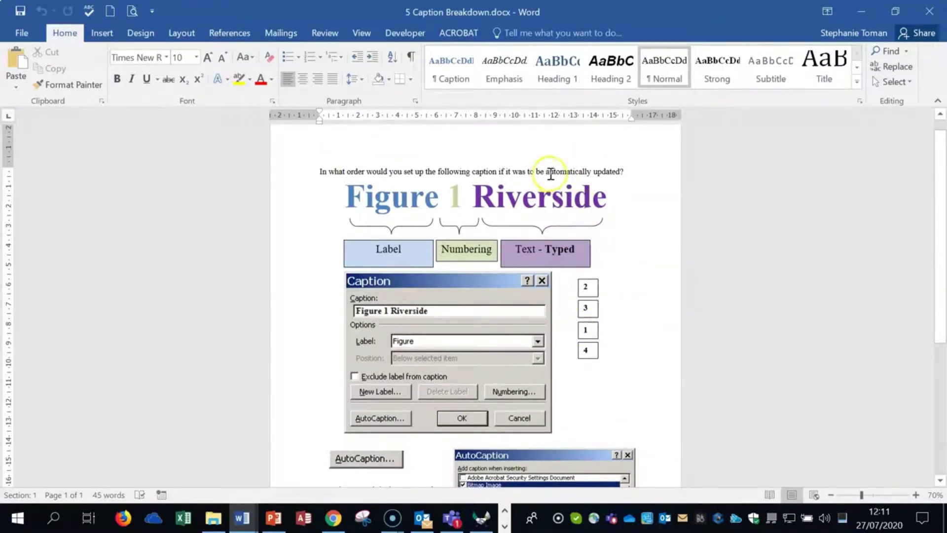
pyautogui.click(915, 494)
pyautogui.click(916, 495)
pyautogui.click(915, 494)
pyautogui.click(916, 495)
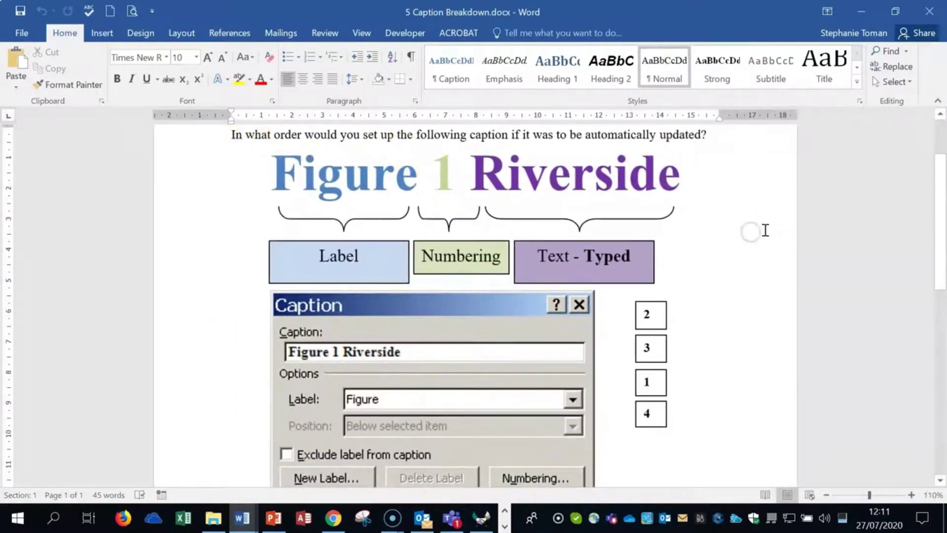
pyautogui.scroll(1, 765, 229)
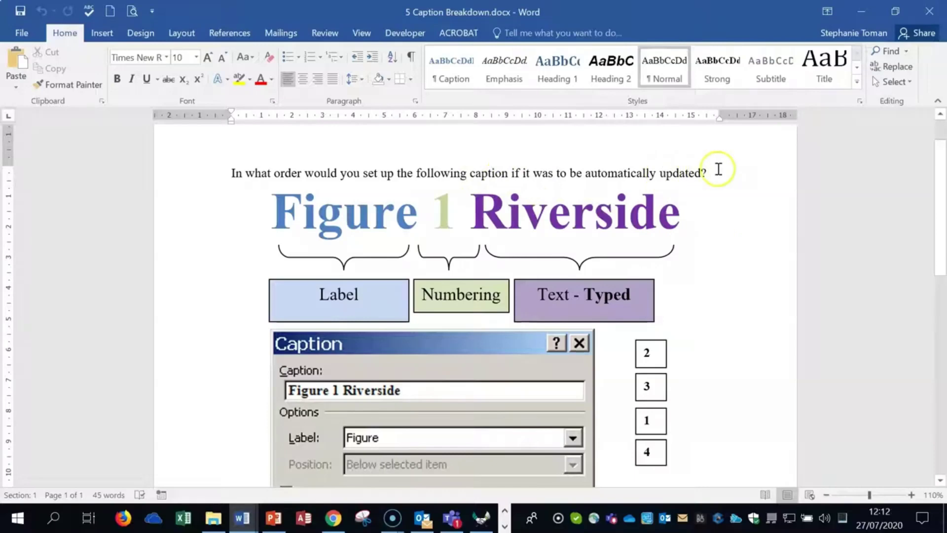
# - Place number box 1 on AutoCaption, 2 on the Label field, 3 on Numbering and 4 on the Caption text in the dialog picture
pyautogui.scroll(-5, 745, 270)
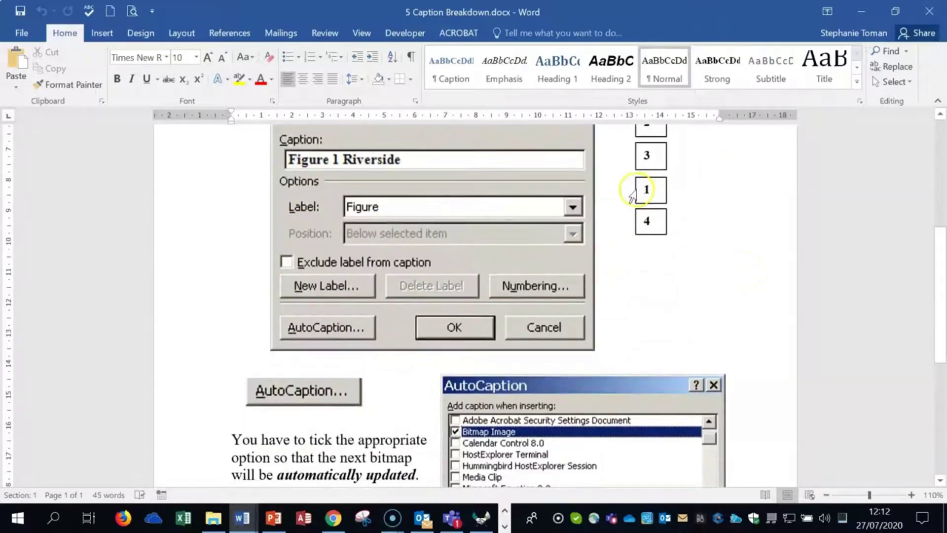
pyautogui.click(636, 188)
pyautogui.moveTo(635, 189); pyautogui.dragTo(357, 317)
pyautogui.scroll(3, 703, 147)
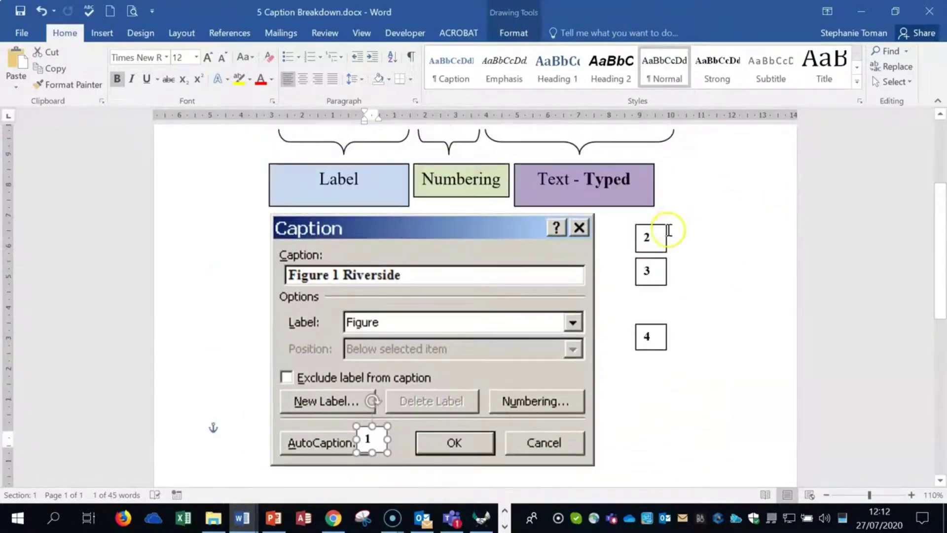
pyautogui.moveTo(662, 227); pyautogui.dragTo(438, 313)
pyautogui.moveTo(661, 261); pyautogui.dragTo(553, 389)
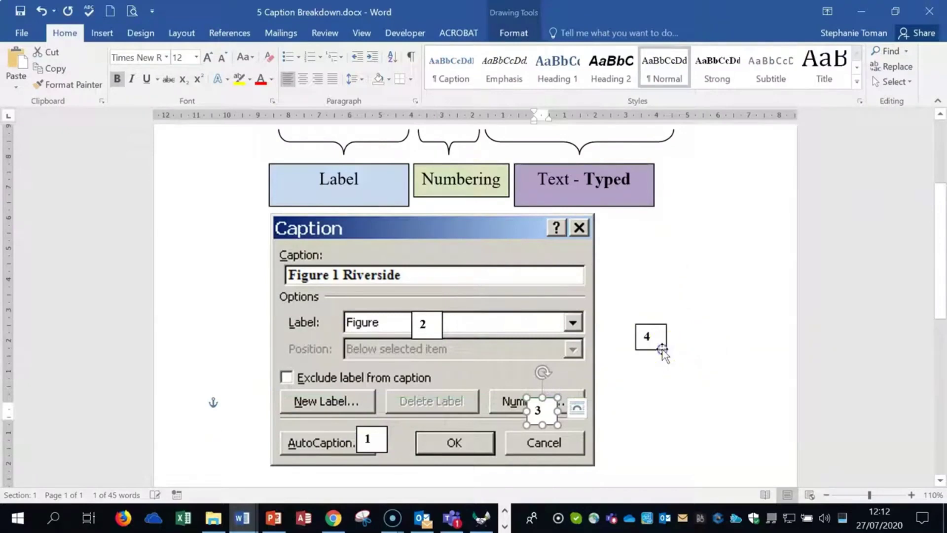
pyautogui.moveTo(666, 349); pyautogui.dragTo(425, 290)
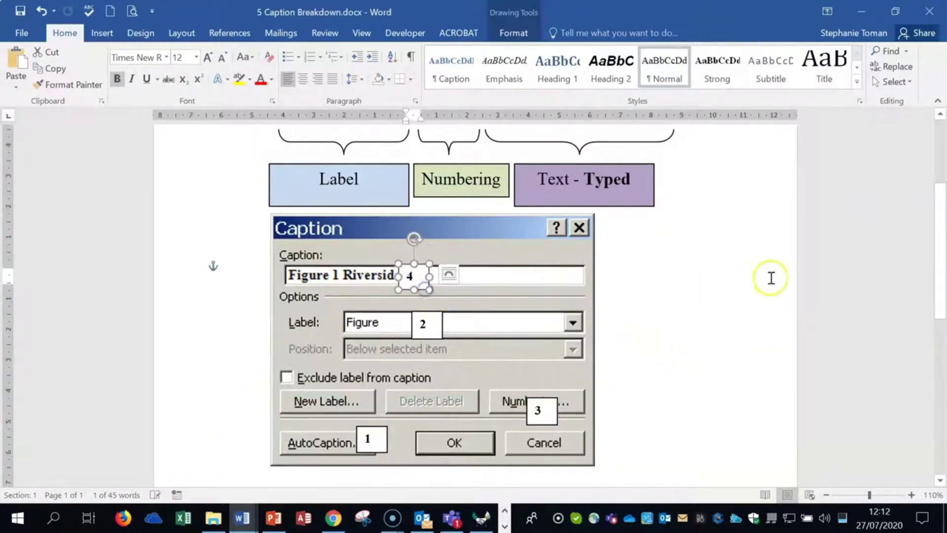
pyautogui.click(779, 305)
# - Close the caption breakdown document and open 6 Captions_Table of Figs Mark _Index.docx
pyautogui.scroll(-3, 797, 301)
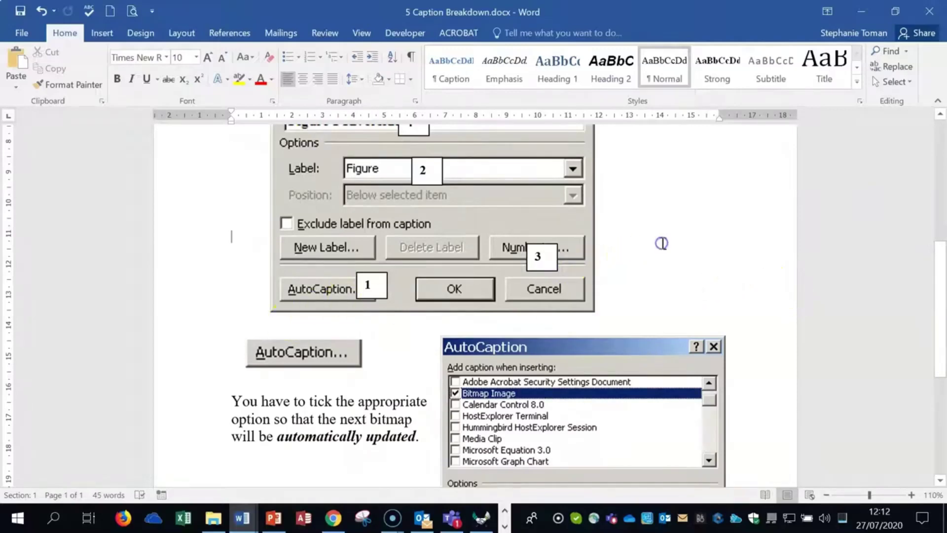
pyautogui.scroll(-2, 663, 241)
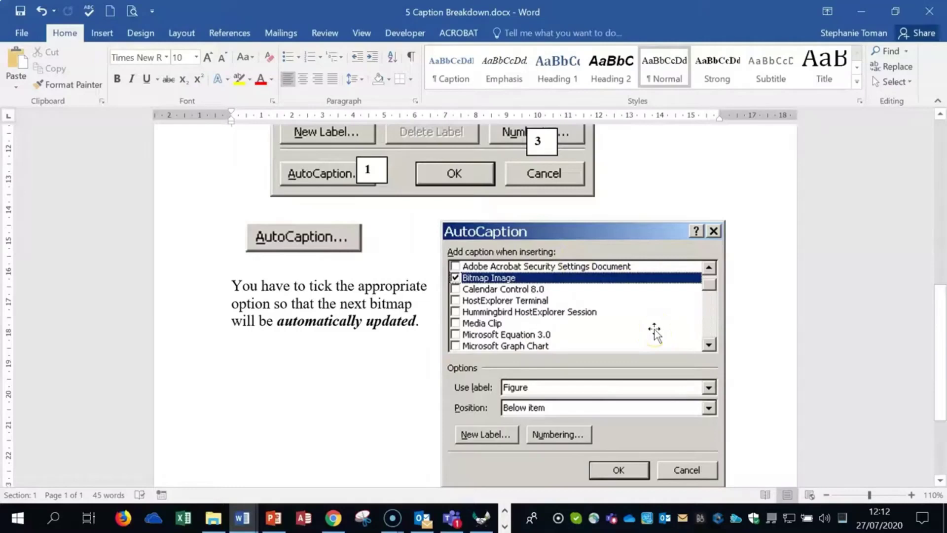
pyautogui.click(931, 11)
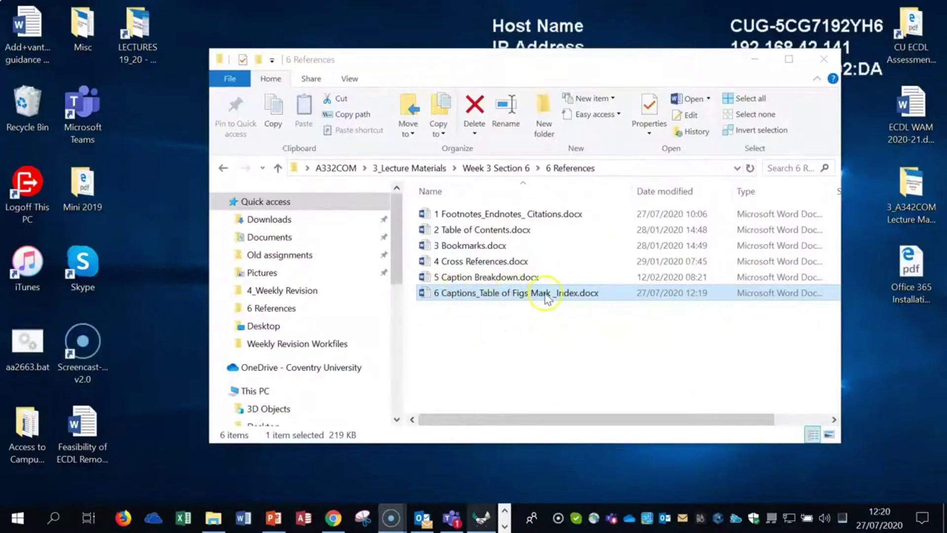
pyautogui.doubleClick(545, 293)
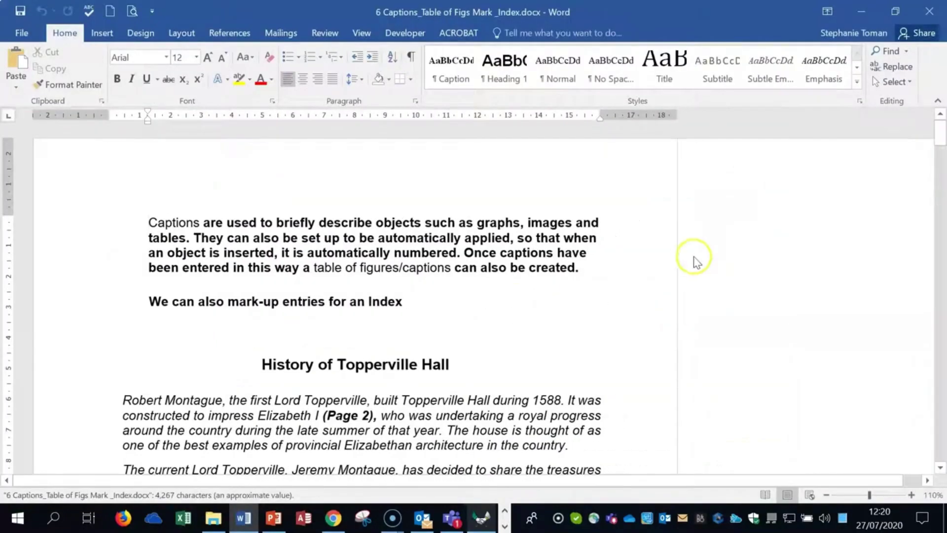
# - Set the document's tracked-changes display to No Markup
pyautogui.click(323, 29)
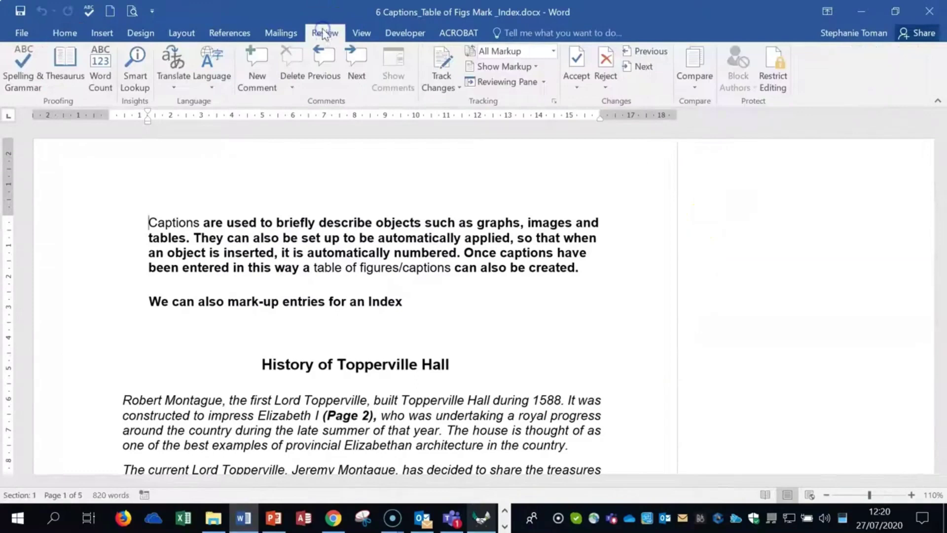
pyautogui.click(554, 52)
pyautogui.click(508, 96)
pyautogui.click(658, 314)
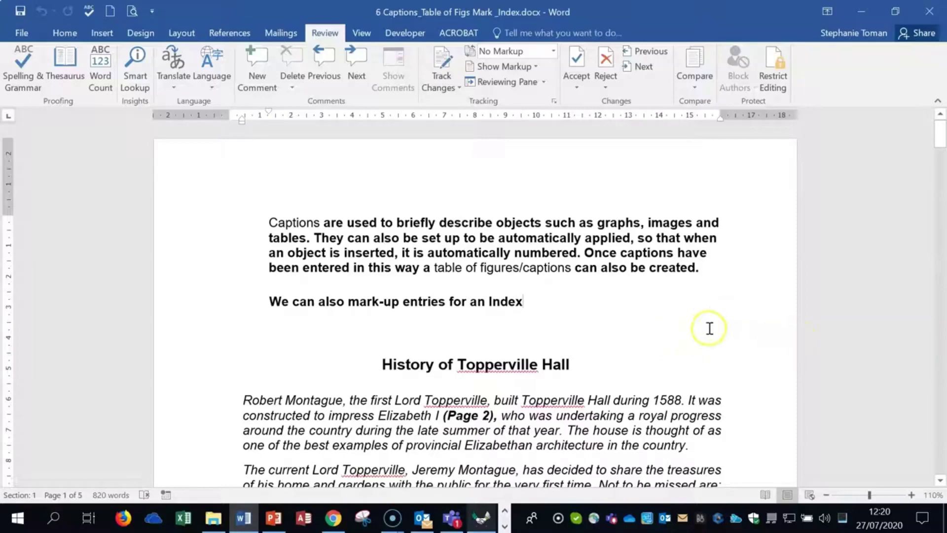
# - Check the AutoCaption options for Microsoft Word Table from the caption settings of the first Opening Times table
pyautogui.scroll(-2, 705, 328)
pyautogui.scroll(-1, 705, 328)
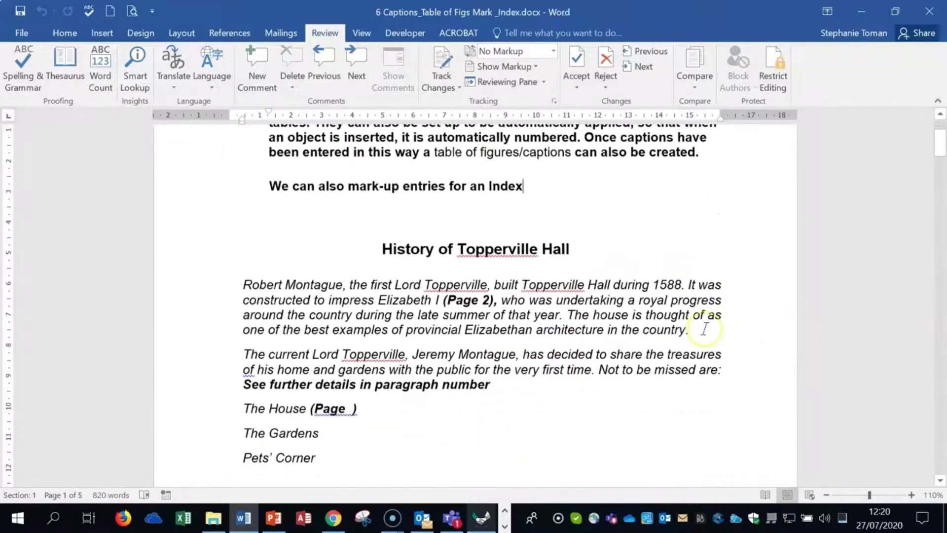
pyautogui.moveTo(939, 144); pyautogui.dragTo(937, 394)
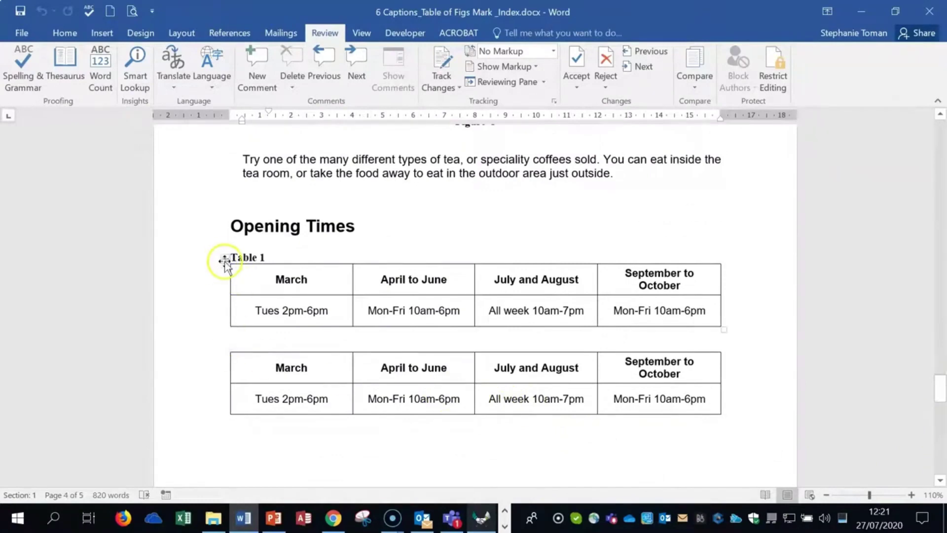
pyautogui.rightClick(224, 260)
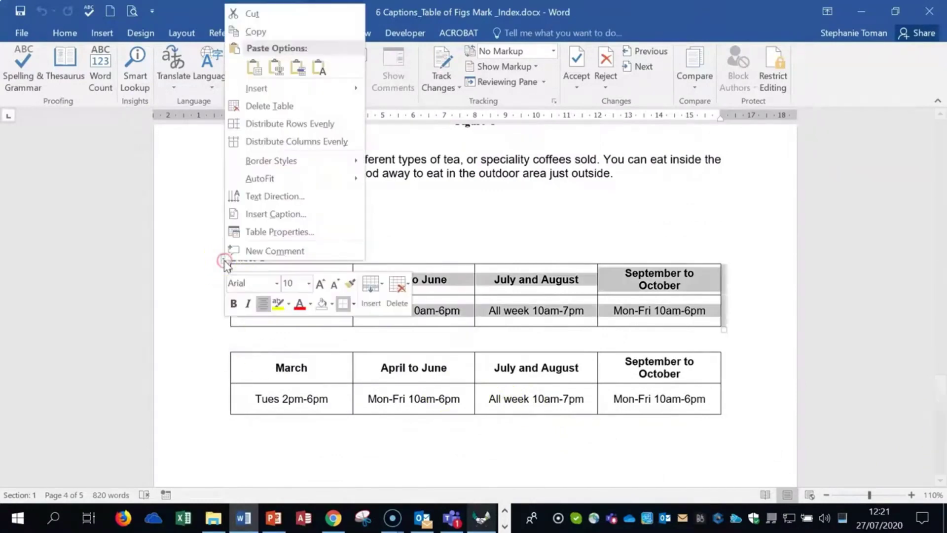
pyautogui.click(302, 216)
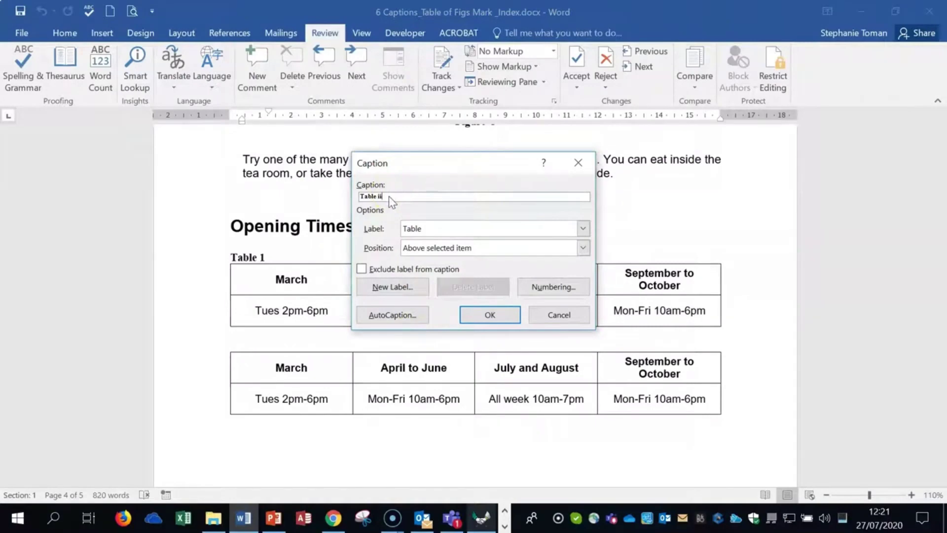
pyautogui.click(397, 321)
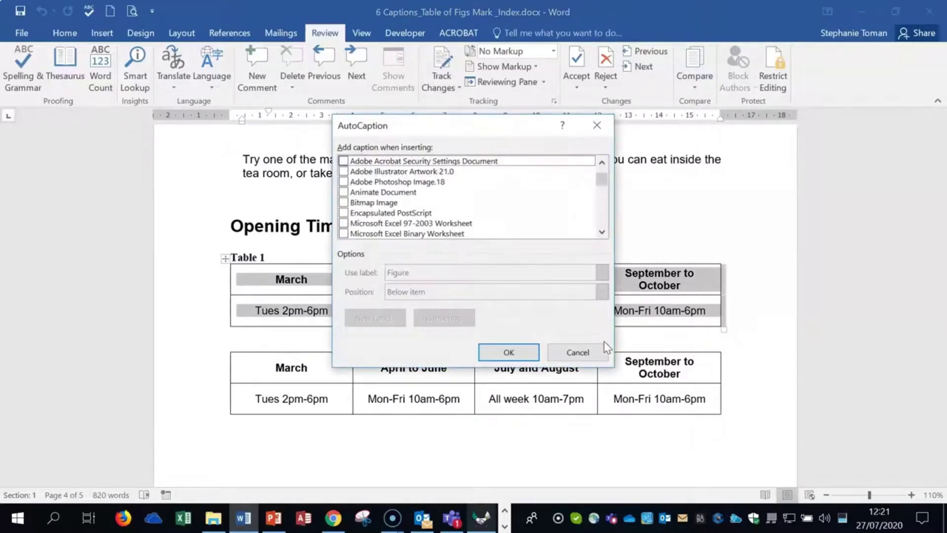
pyautogui.moveTo(601, 232); pyautogui.dragTo(601, 235)
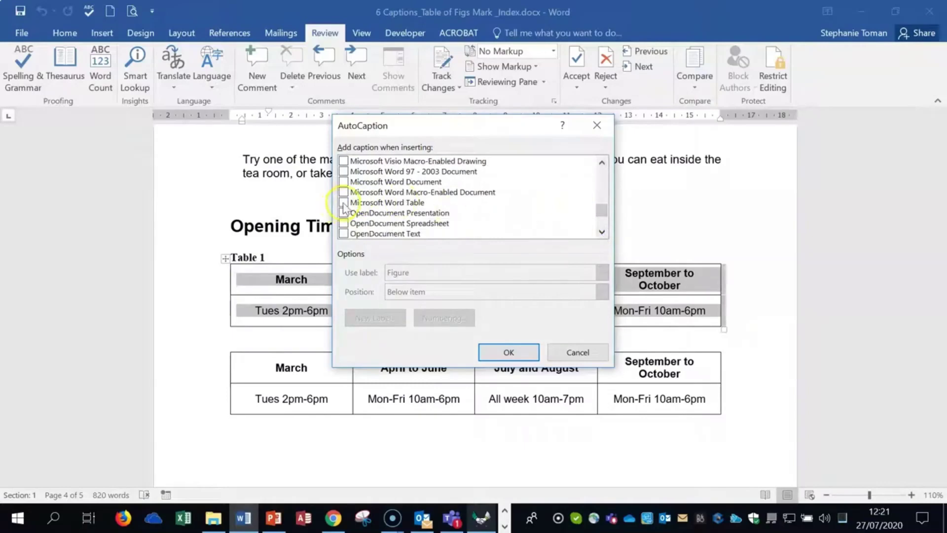
pyautogui.click(509, 351)
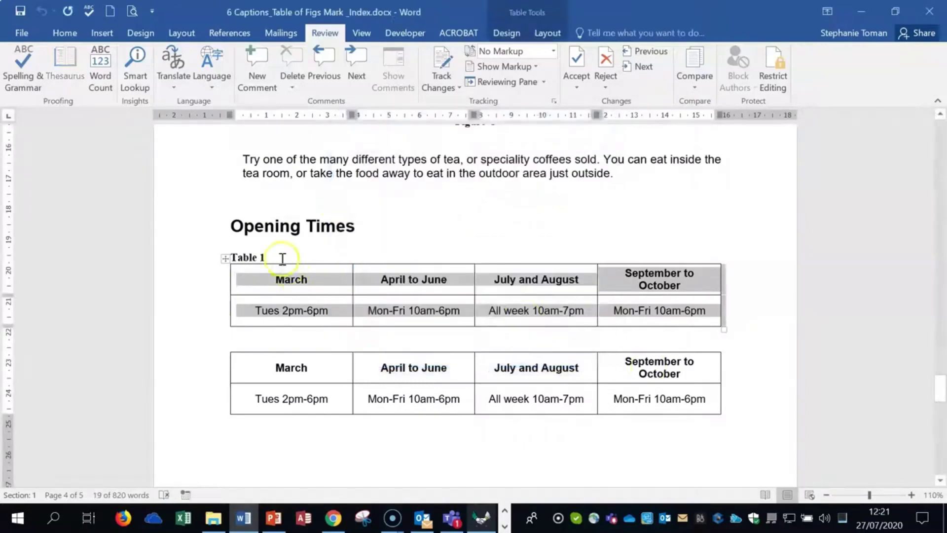
pyautogui.click(268, 251)
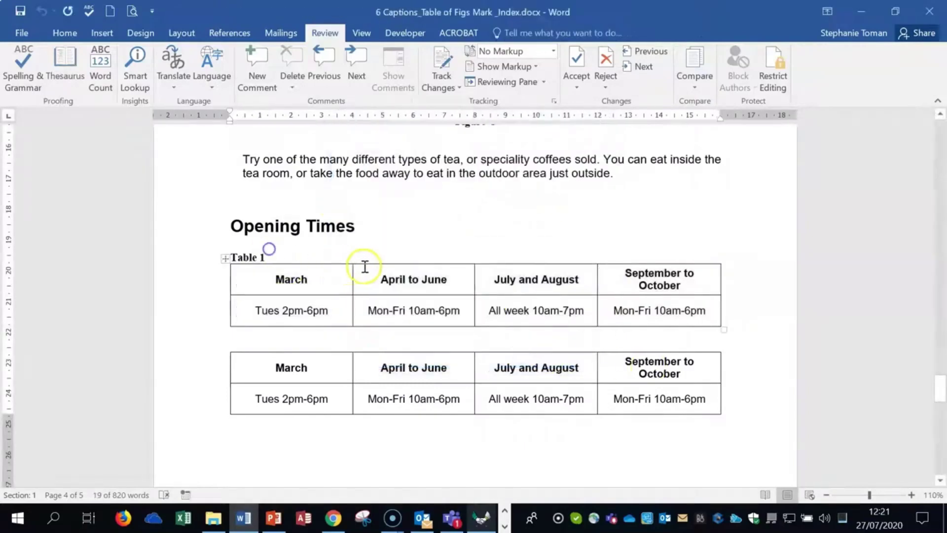
pyautogui.click(285, 364)
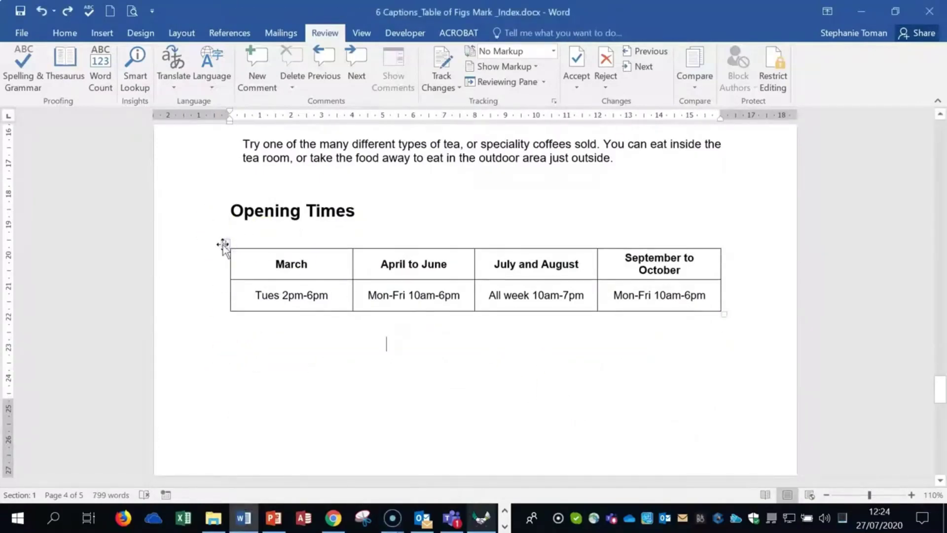
# - Turn on AutoCaption for Microsoft Word Table, using the Table label positioned above the item
pyautogui.click(225, 243)
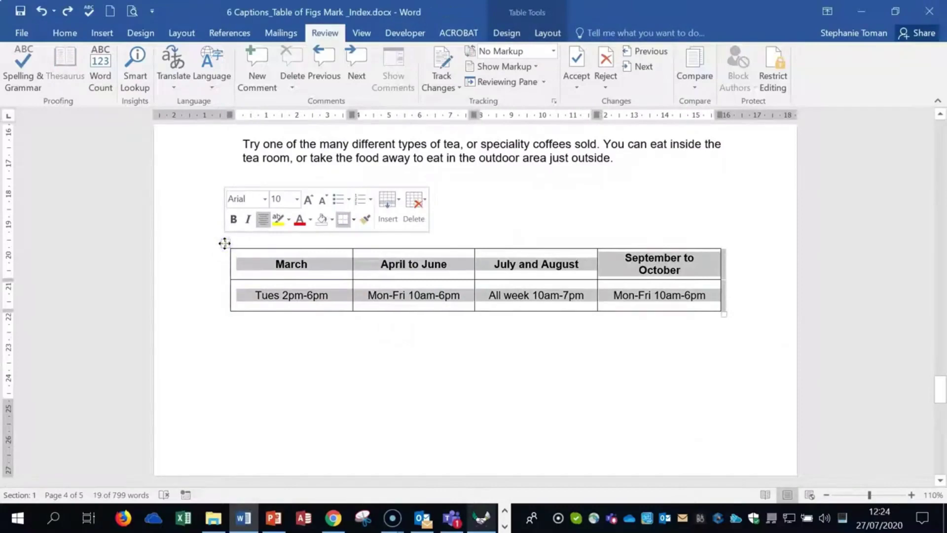
pyautogui.rightClick(225, 243)
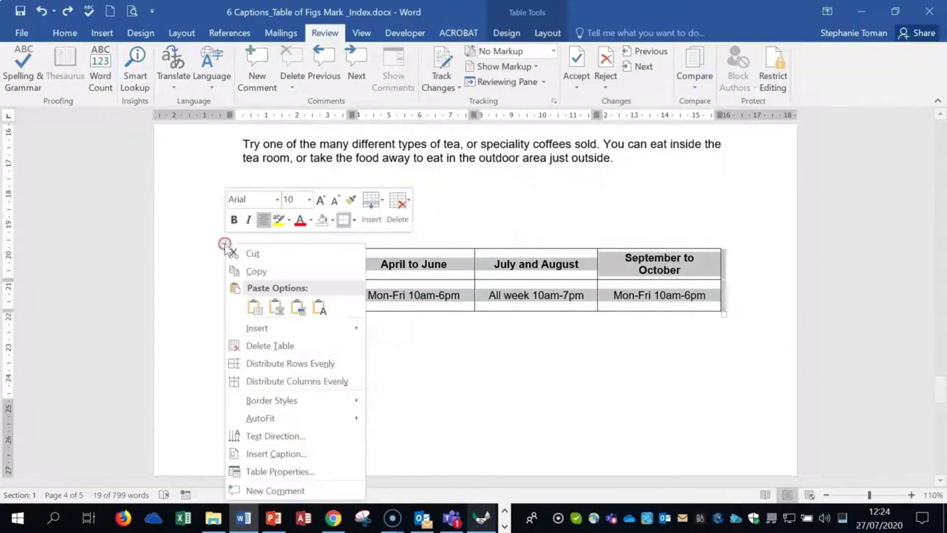
pyautogui.click(307, 450)
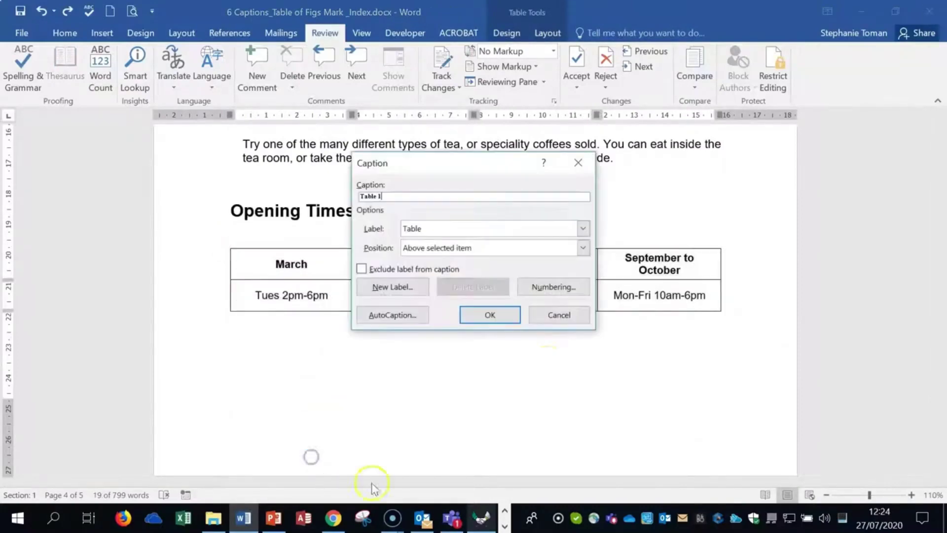
pyautogui.click(389, 316)
pyautogui.click(343, 233)
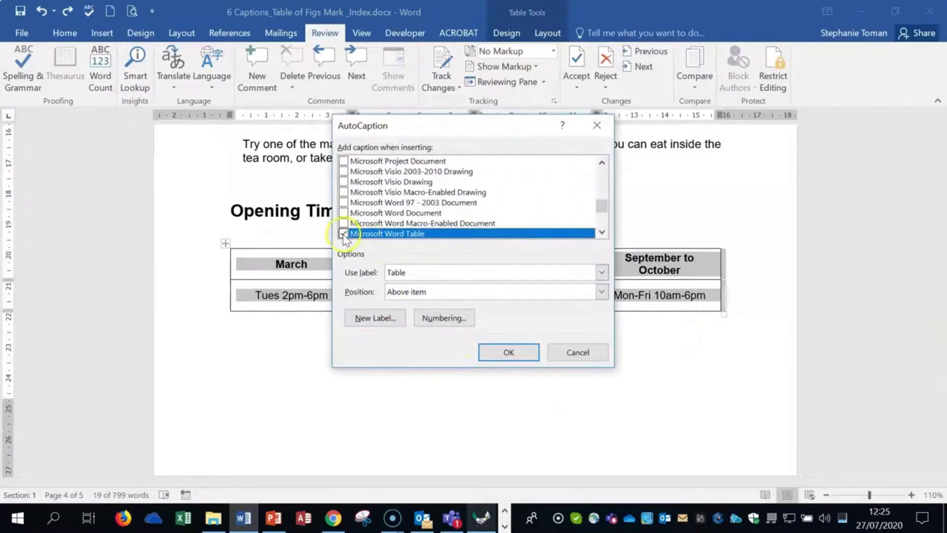
pyautogui.click(343, 234)
pyautogui.click(344, 234)
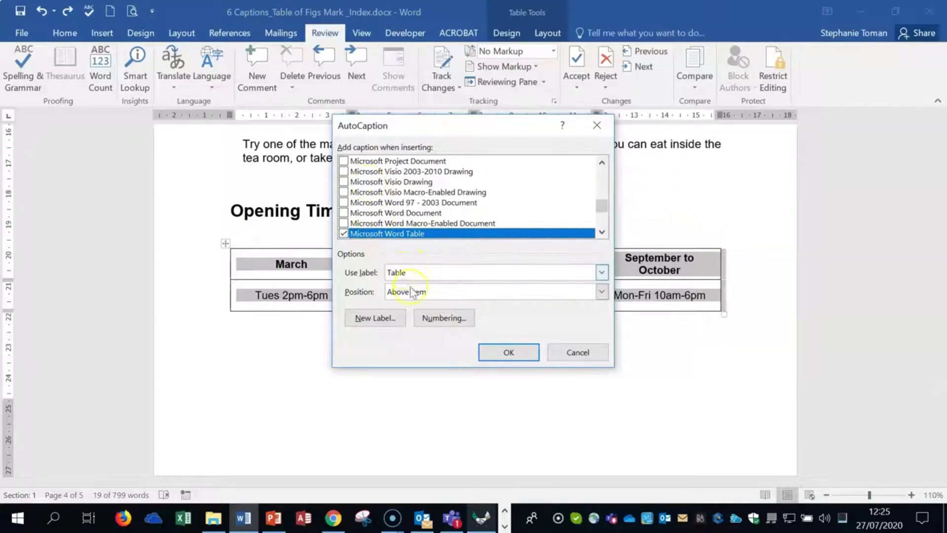
pyautogui.click(508, 353)
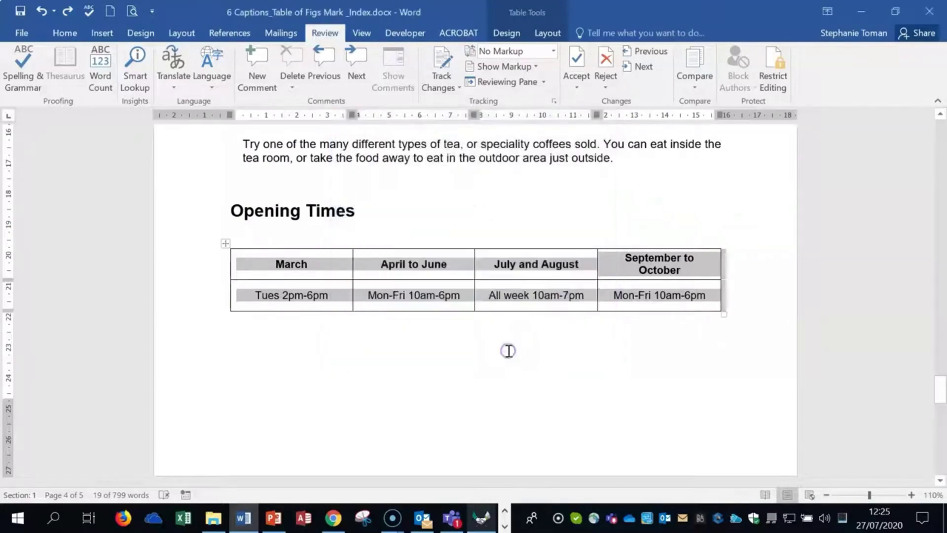
# - Insert the caption "Table 1 ijnijijijijij" above the Opening Times table
pyautogui.rightClick(224, 241)
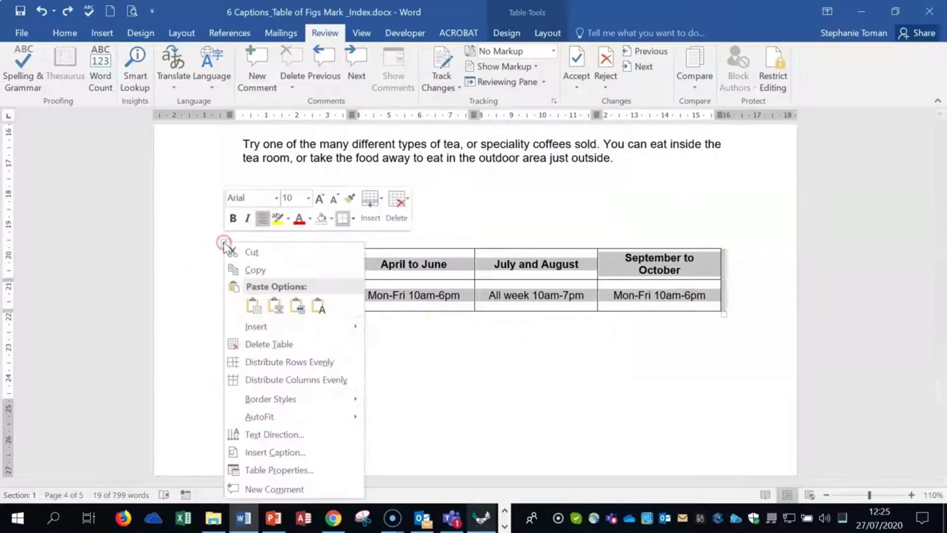
pyautogui.click(309, 451)
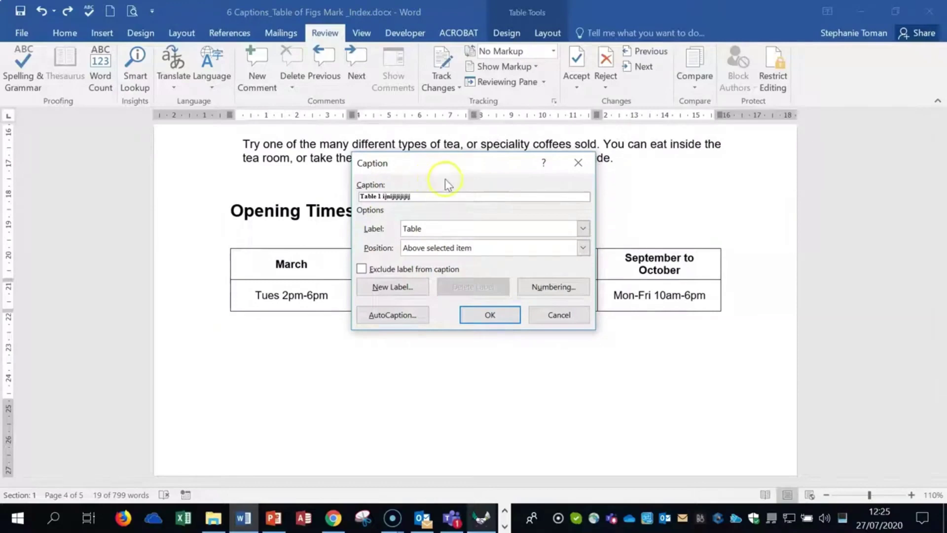
pyautogui.click(486, 314)
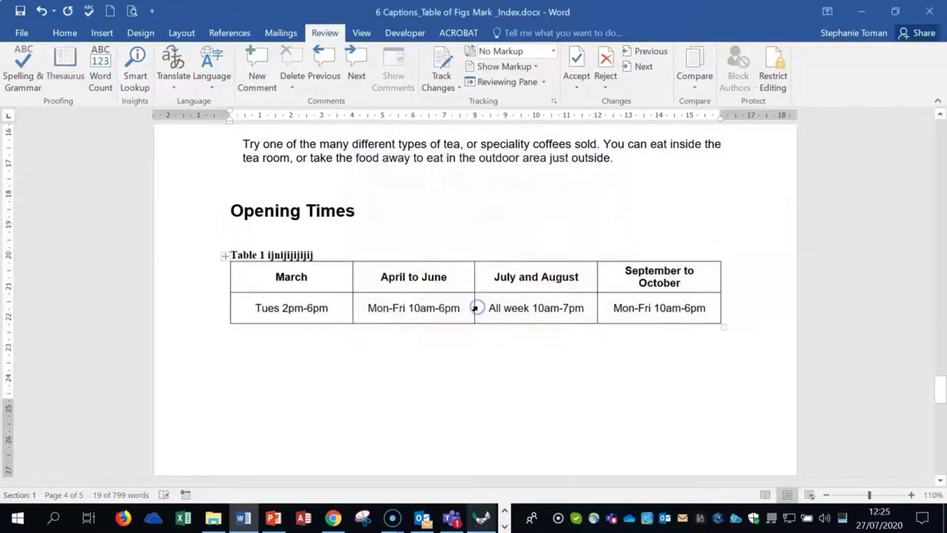
# - Copy the Opening Times table and paste the copy below the original table
pyautogui.rightClick(225, 257)
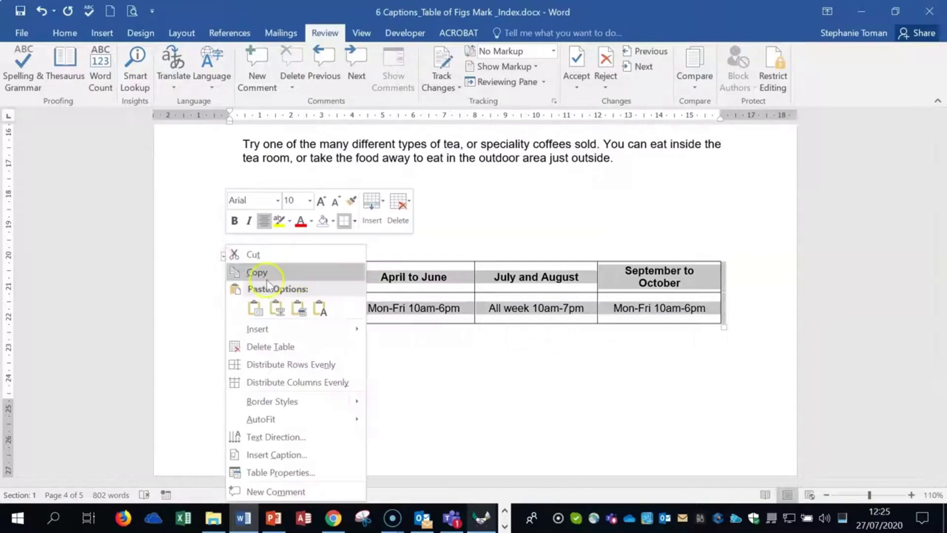
pyautogui.click(254, 271)
pyautogui.click(230, 345)
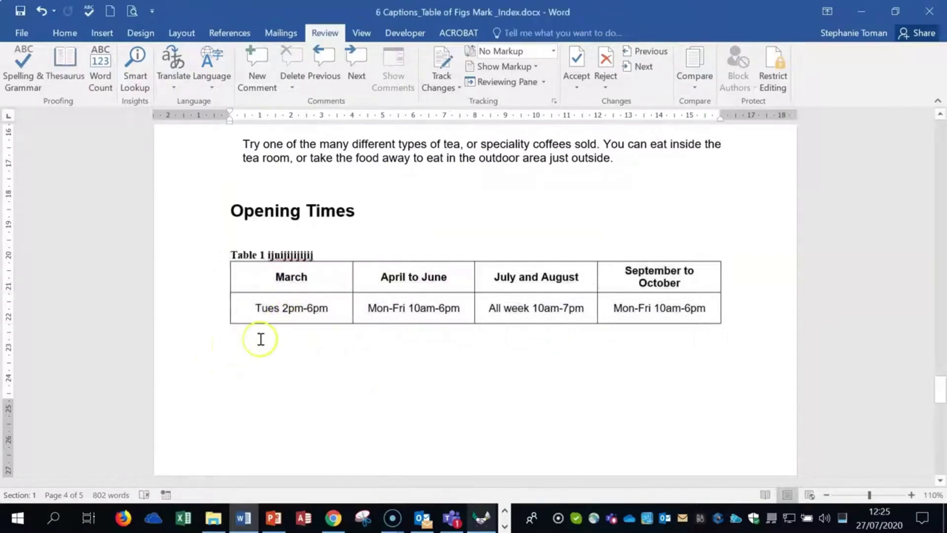
pyautogui.hotkey('ctrl', 'v')
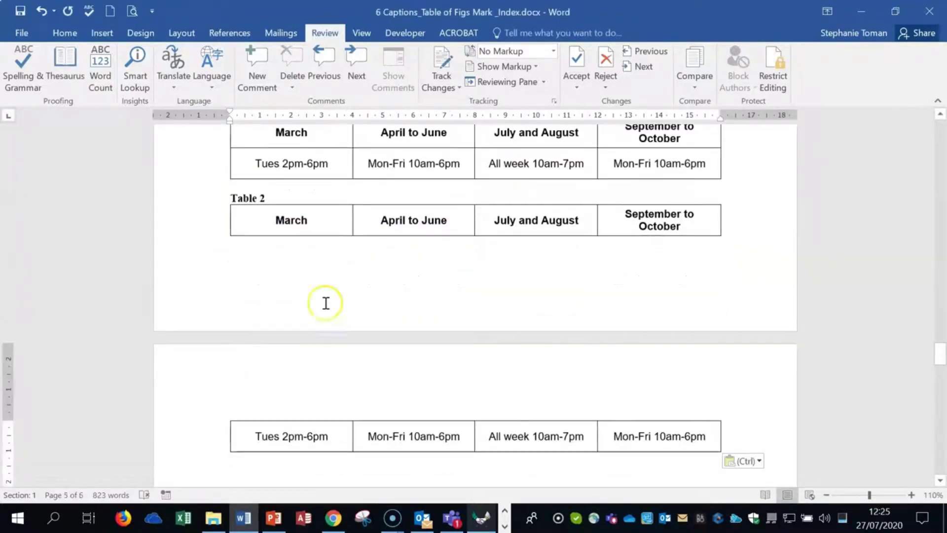
pyautogui.click(285, 199)
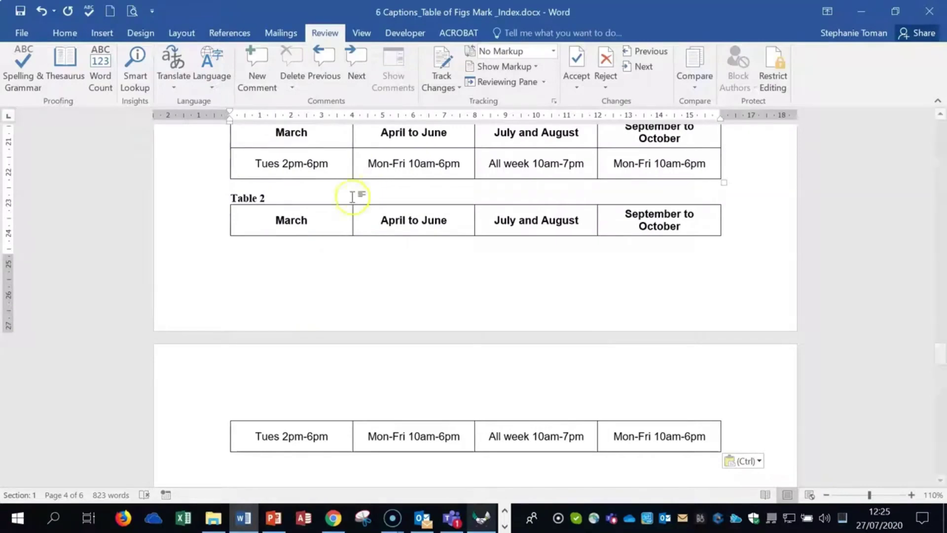
# - Paste another copy of the Opening Times table below the second one and delete the new copy's automatic caption
pyautogui.scroll(-3, 334, 412)
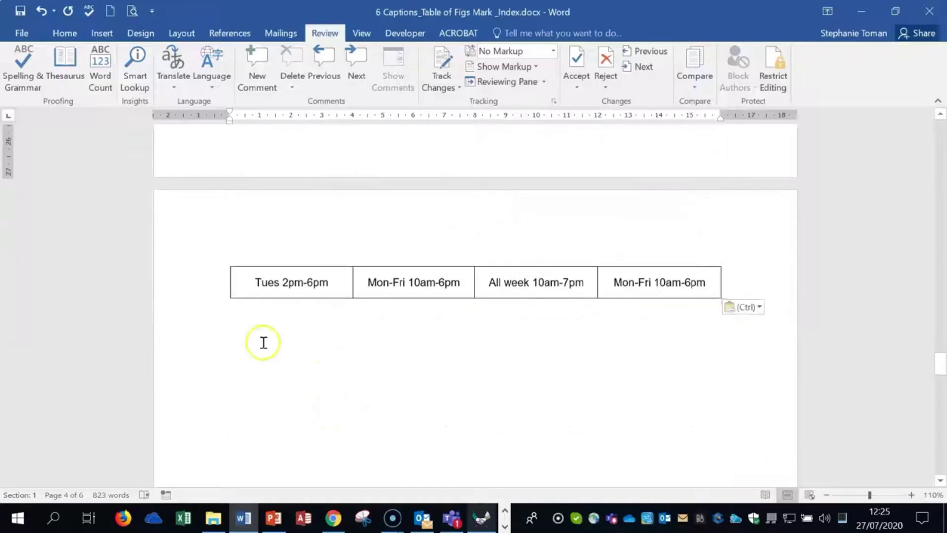
pyautogui.click(254, 334)
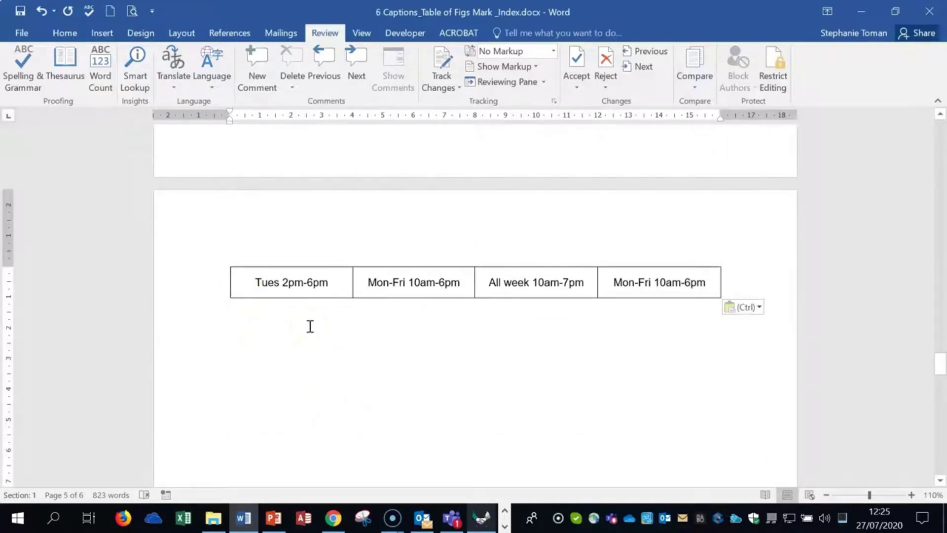
pyautogui.hotkey('ctrl', 'v')
pyautogui.moveTo(278, 318); pyautogui.dragTo(223, 316)
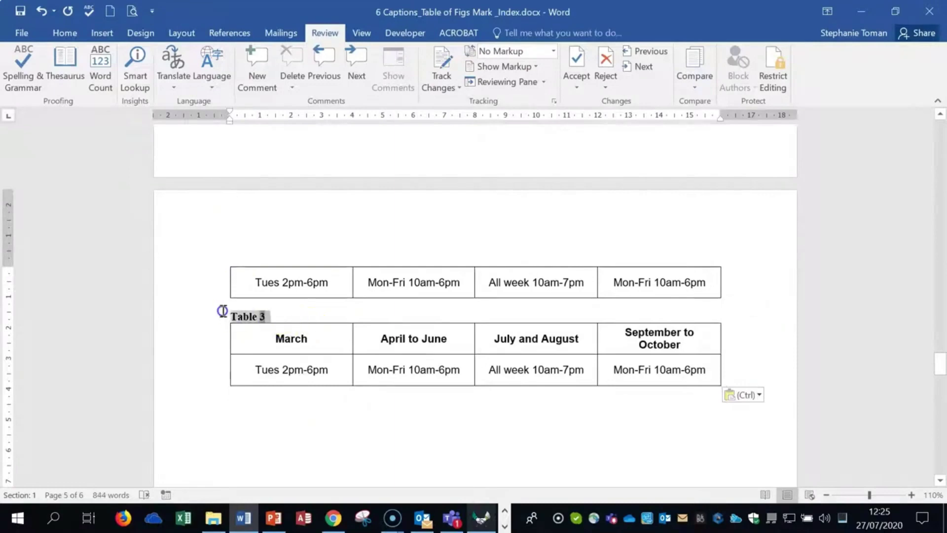
pyautogui.press('Delete')
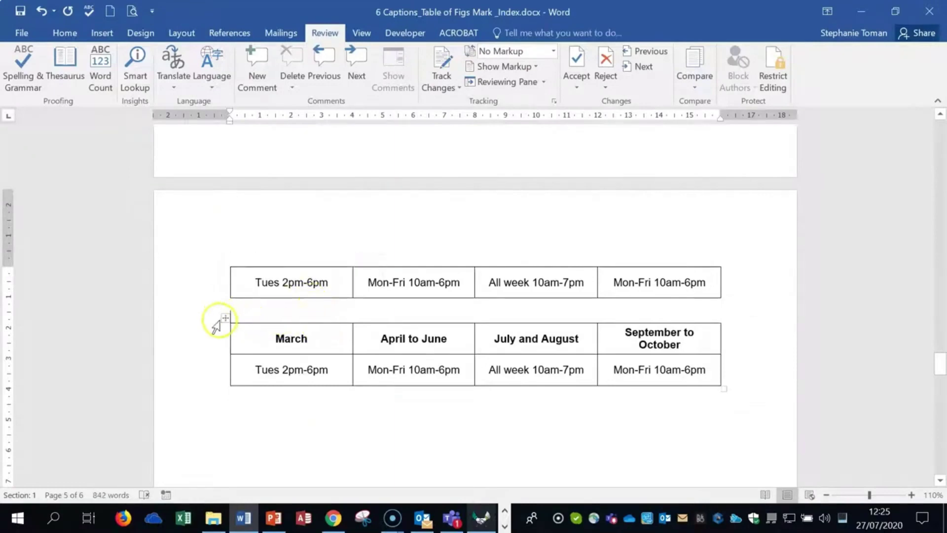
# - Open the caption settings for the uncaptioned third Opening Times table and list the available caption labels
pyautogui.click(225, 319)
pyautogui.rightClick(224, 319)
pyautogui.click(315, 278)
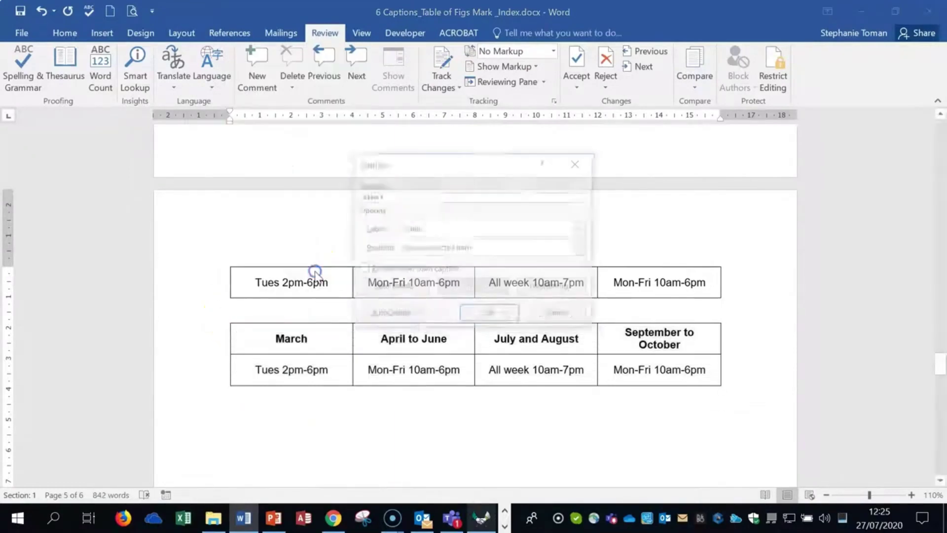
pyautogui.click(584, 228)
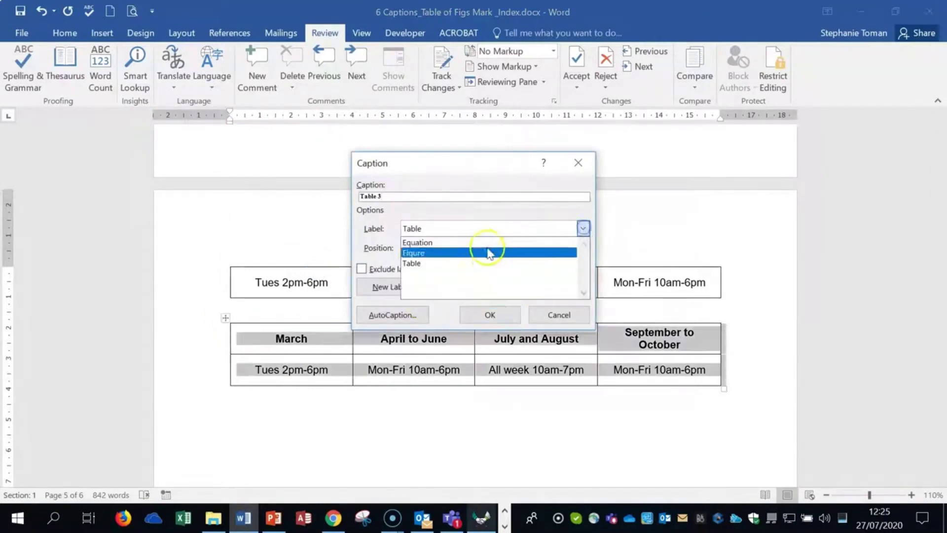
pyautogui.click(387, 290)
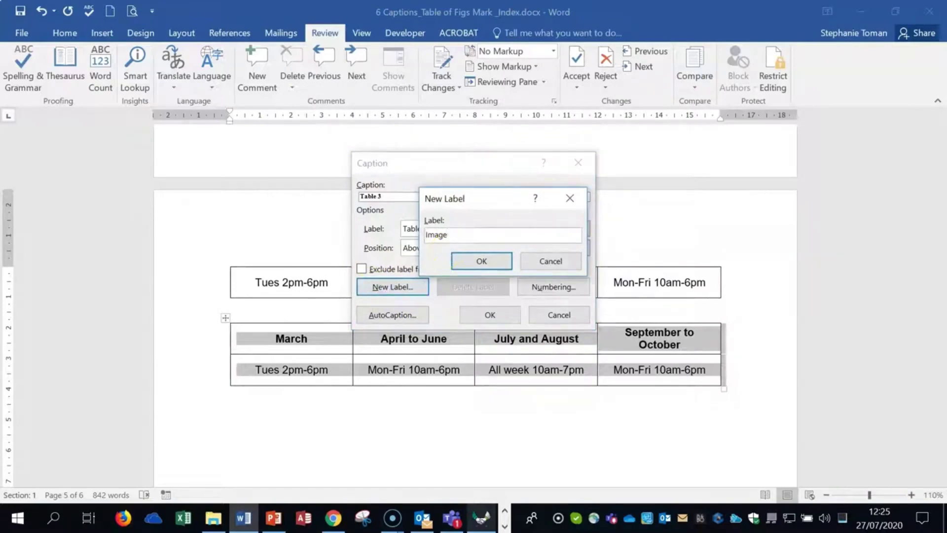
pyautogui.click(459, 236)
pyautogui.click(473, 254)
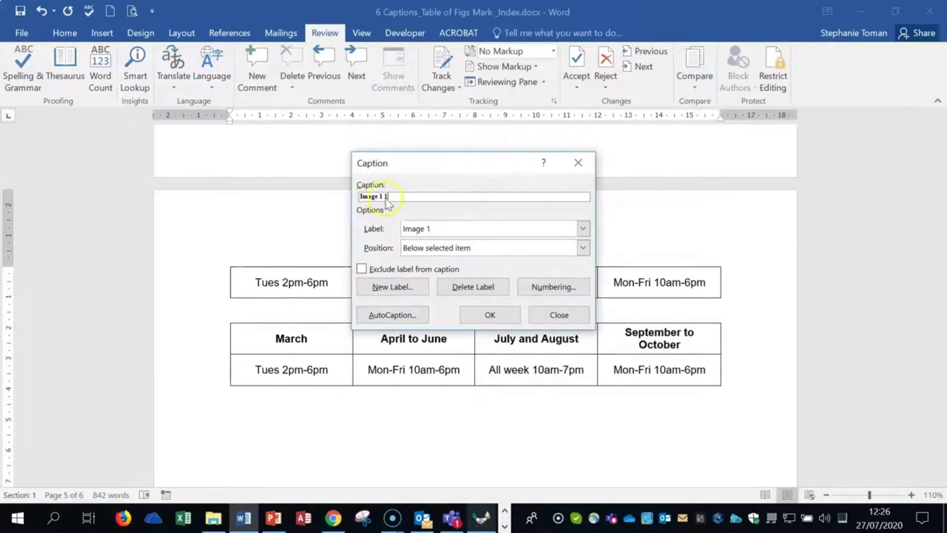
pyautogui.click(582, 228)
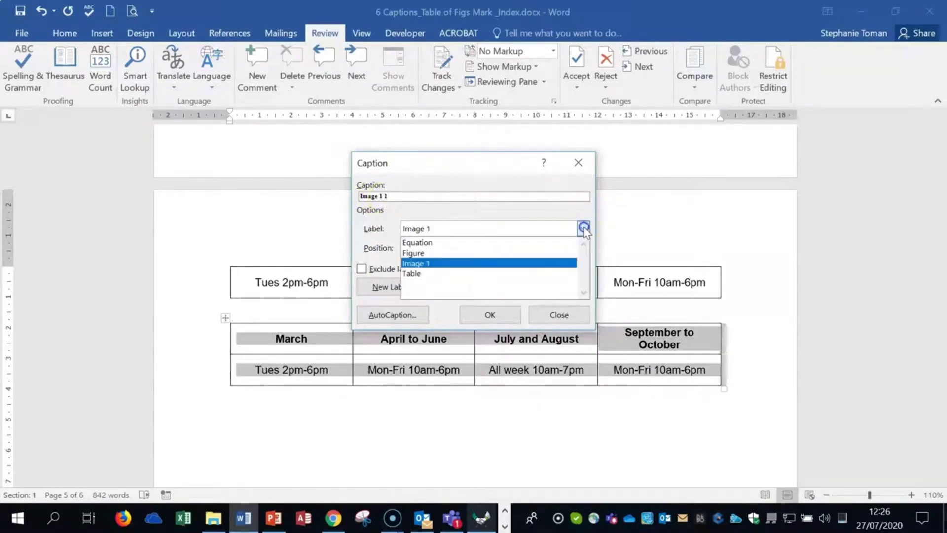
pyautogui.click(446, 264)
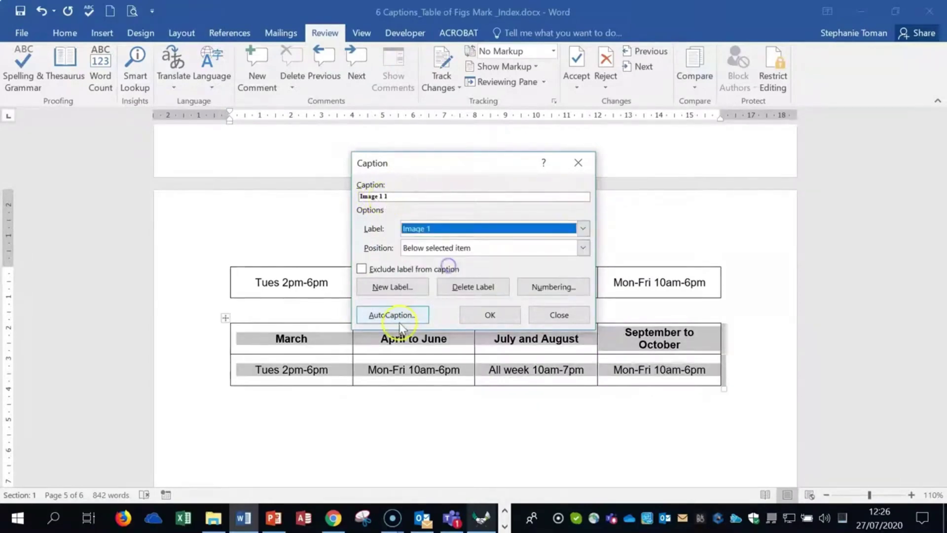
pyautogui.click(471, 287)
# - Insert the caption "Image A ijnijjij" below the third Opening Times table, using a new "Image" label with A, B, C numbering
pyautogui.click(389, 287)
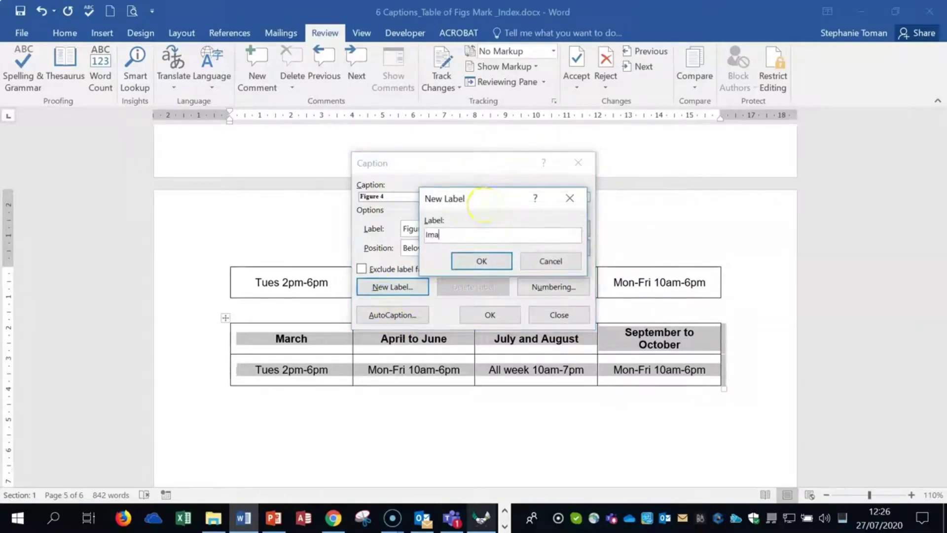
pyautogui.click(490, 261)
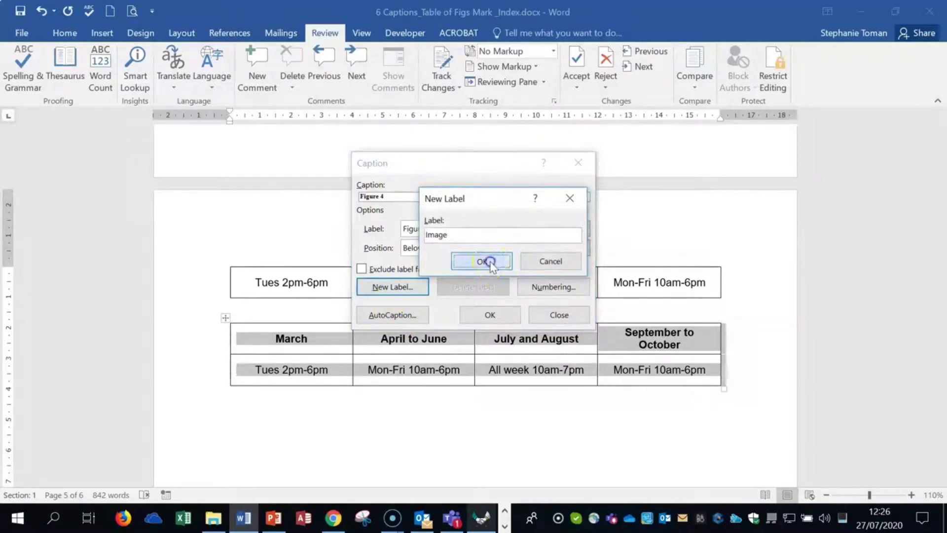
pyautogui.click(553, 287)
pyautogui.click(483, 198)
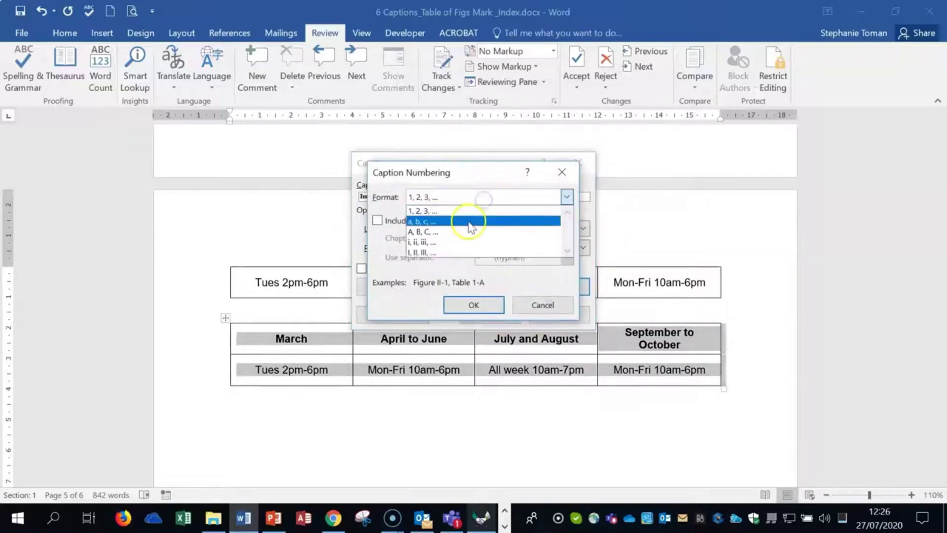
pyautogui.click(444, 226)
pyautogui.click(472, 304)
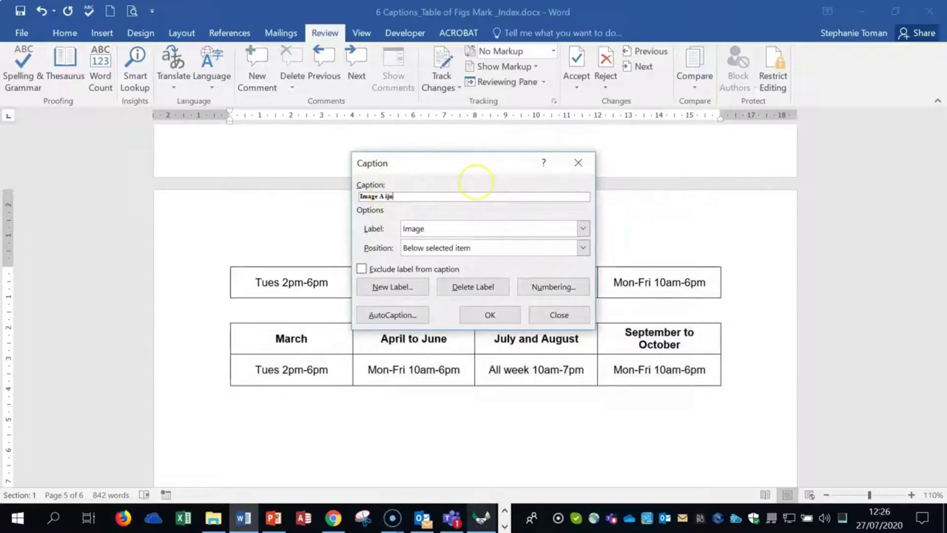
pyautogui.click(483, 314)
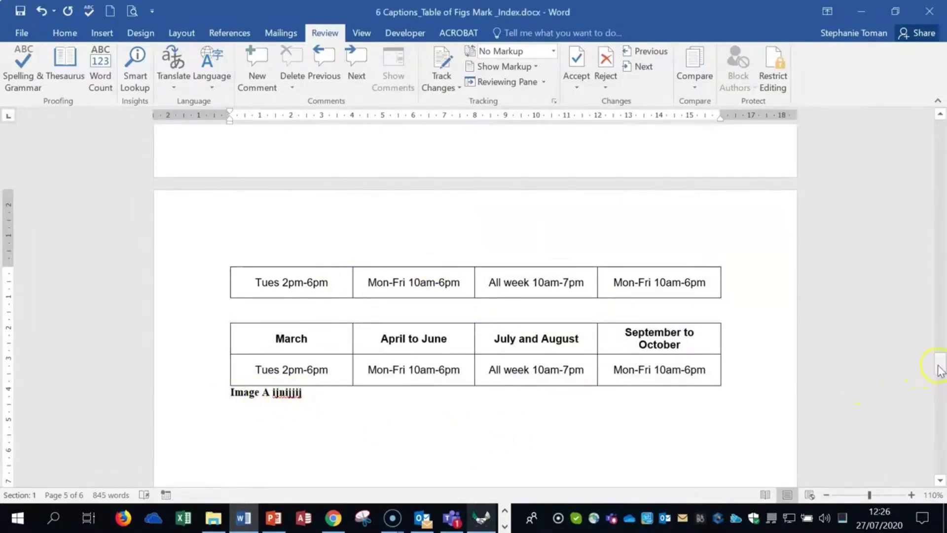
# - Update the list of tables near the start of the document with the current captions
pyautogui.moveTo(938, 370); pyautogui.dragTo(937, 164)
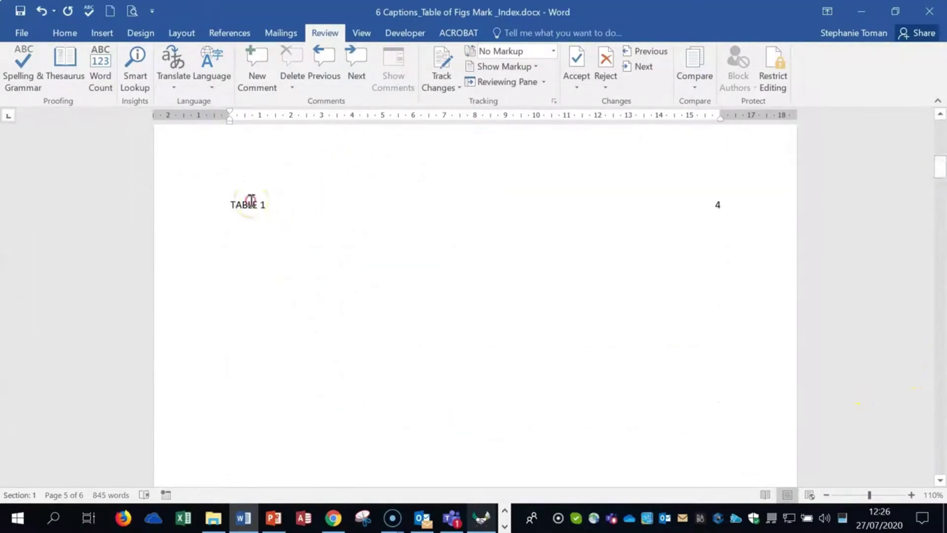
pyautogui.rightClick(251, 201)
pyautogui.click(291, 282)
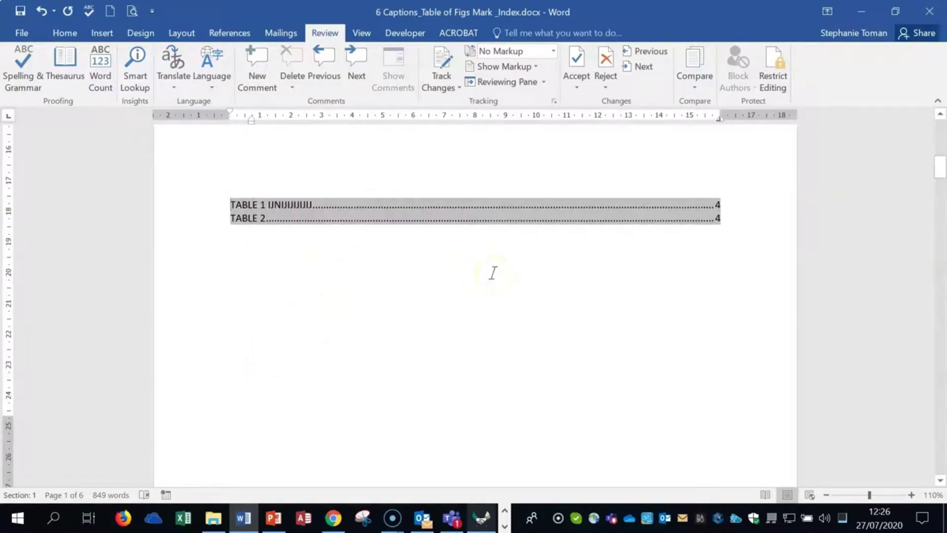
# - Delete the existing list of tables below the list of figures
pyautogui.scroll(3, 493, 272)
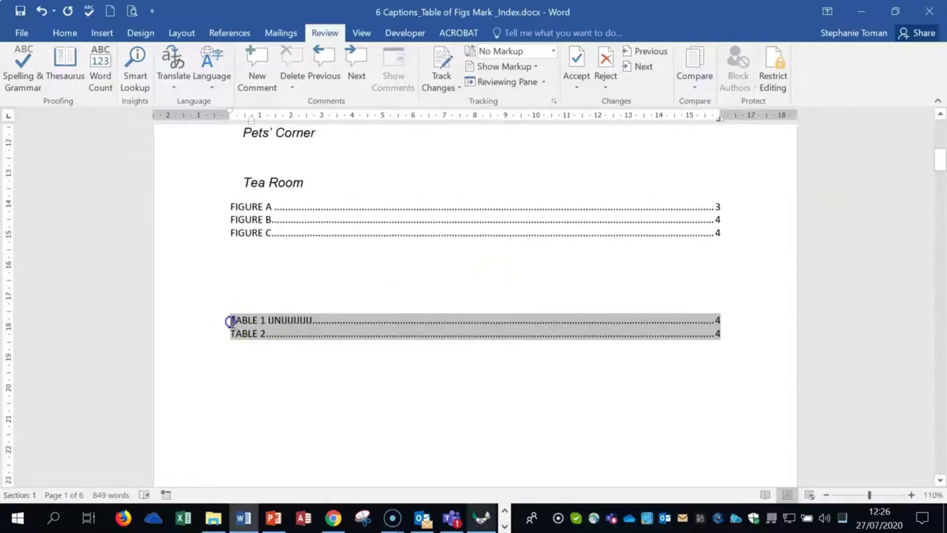
pyautogui.moveTo(233, 321); pyautogui.dragTo(727, 331)
pyautogui.press('Delete')
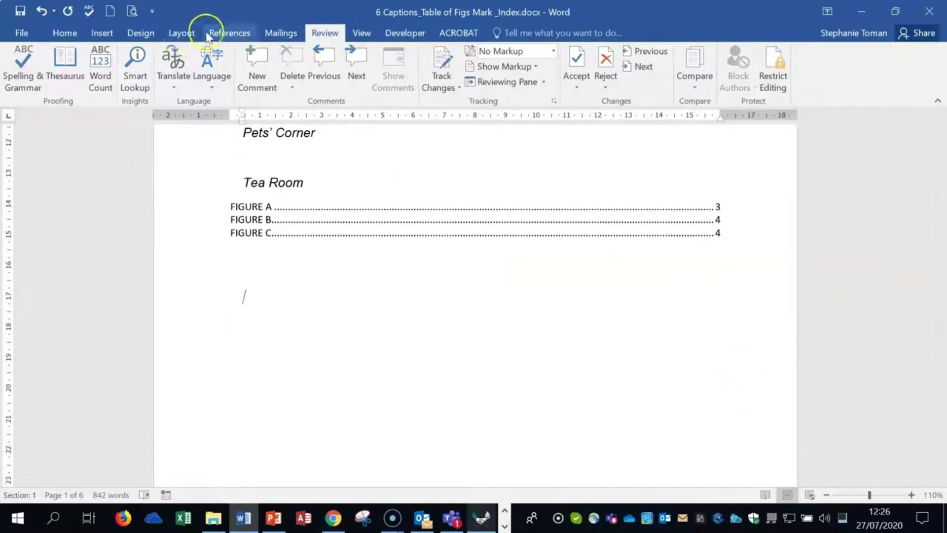
# - Insert a table of figures for the Table caption label below the figure list, with the Classic format and a dashed tab leader
pyautogui.click(210, 33)
pyautogui.click(482, 51)
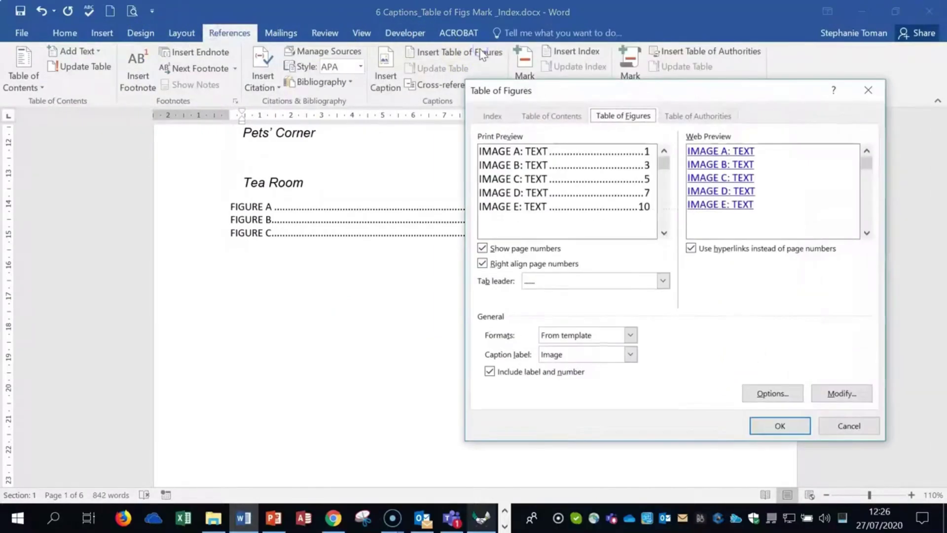
pyautogui.click(630, 353)
pyautogui.click(589, 410)
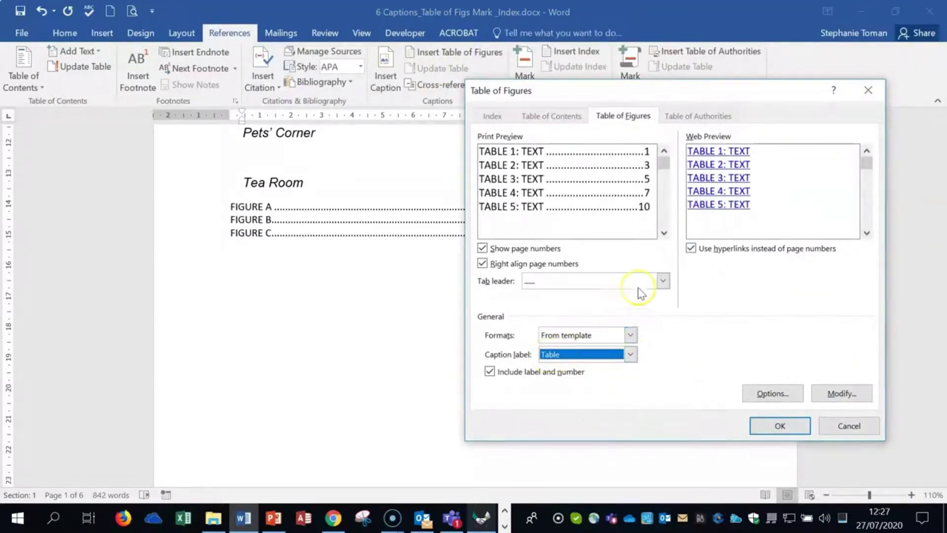
pyautogui.click(630, 336)
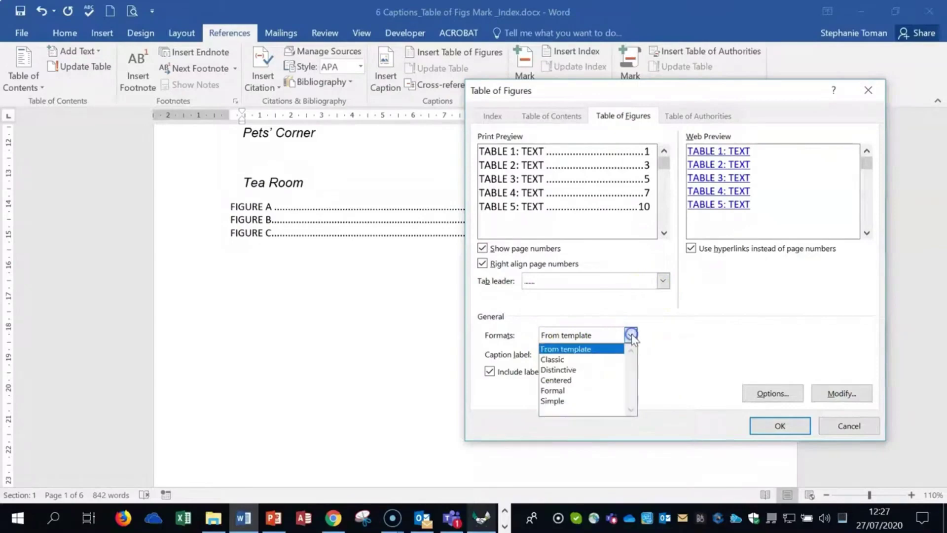
pyautogui.click(596, 358)
pyautogui.click(664, 281)
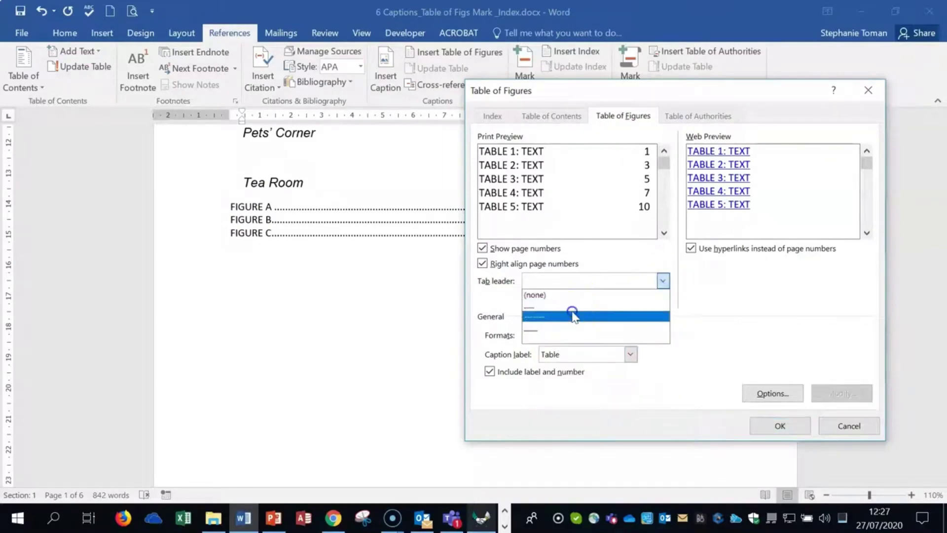
pyautogui.click(572, 312)
pyautogui.click(777, 426)
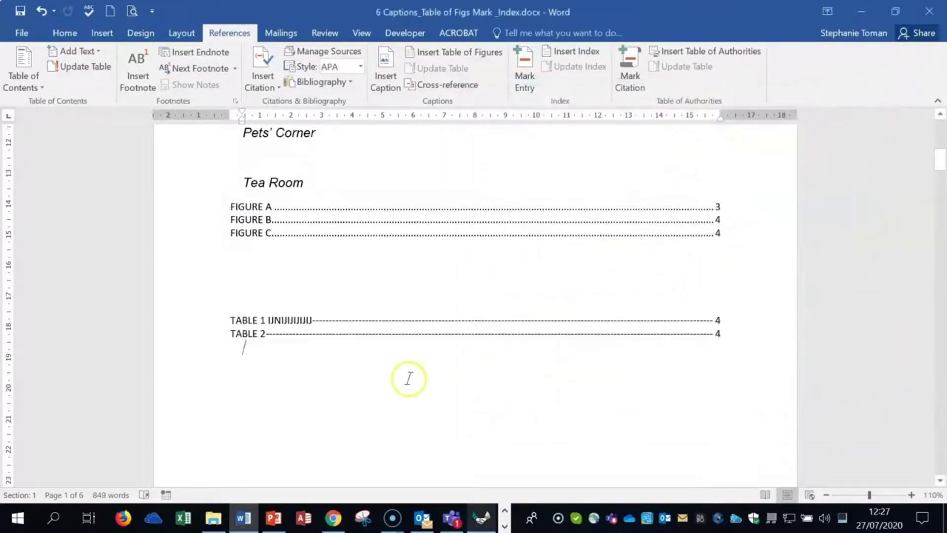
pyautogui.click(353, 224)
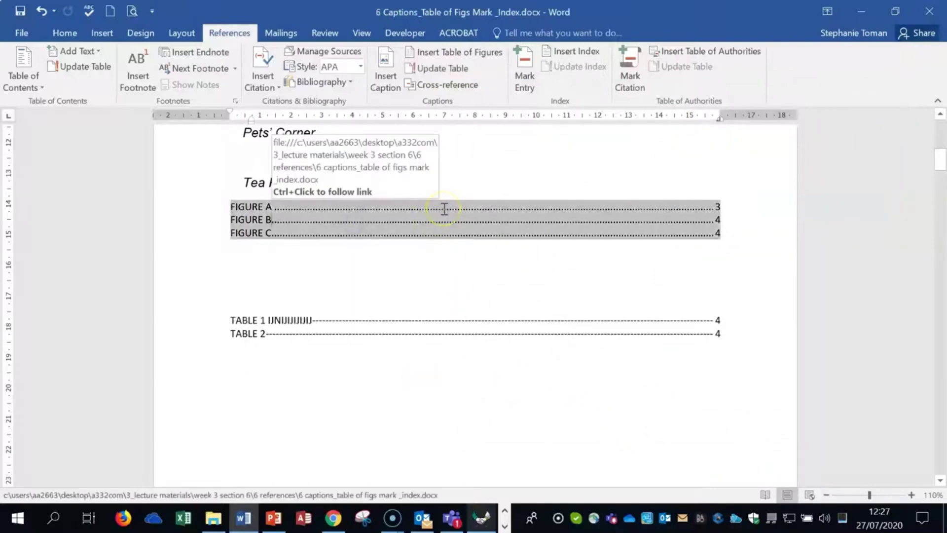
pyautogui.click(513, 393)
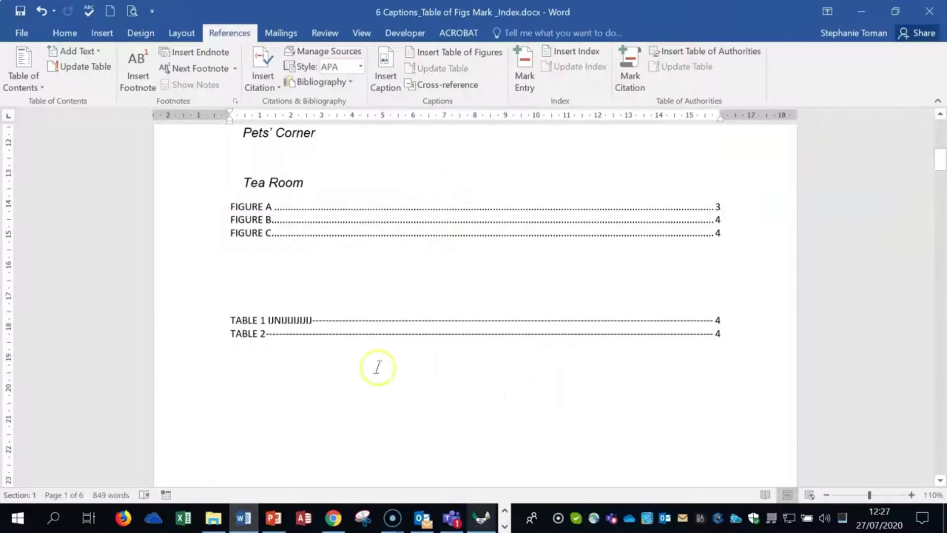
pyautogui.click(335, 320)
pyautogui.click(528, 374)
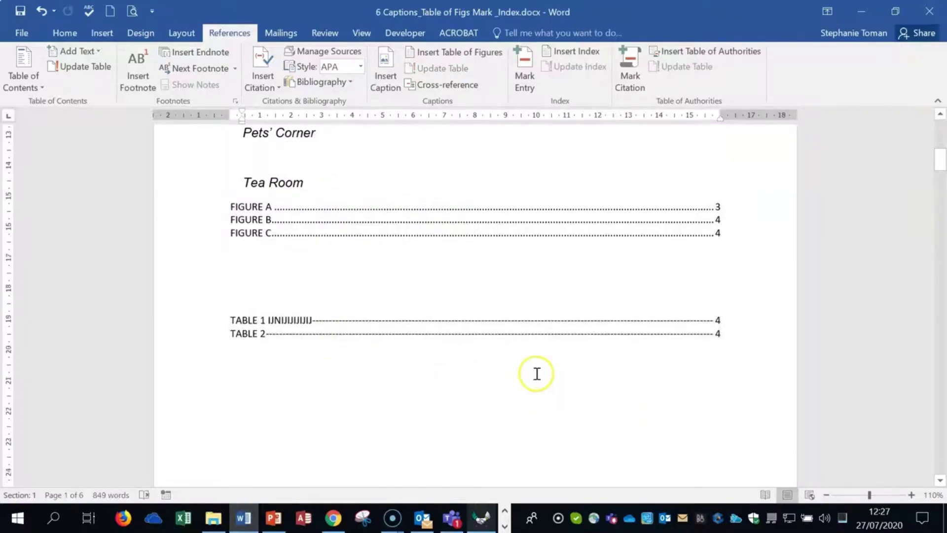
# - Examine the picture in the Pets' Corner section and its Figure A caption
pyautogui.scroll(-5, 537, 373)
pyautogui.scroll(-10, 537, 373)
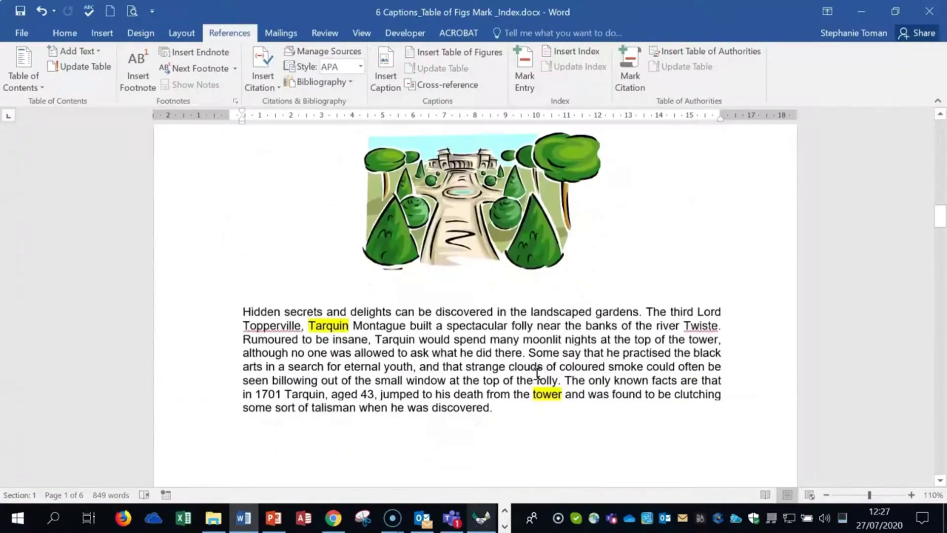
pyautogui.scroll(-15, 537, 373)
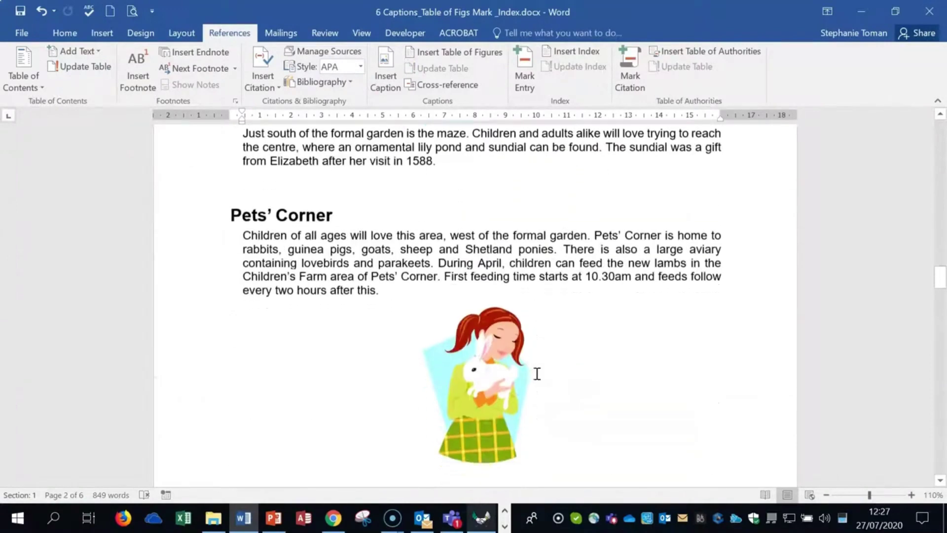
pyautogui.click(466, 257)
pyautogui.click(513, 256)
pyautogui.click(605, 273)
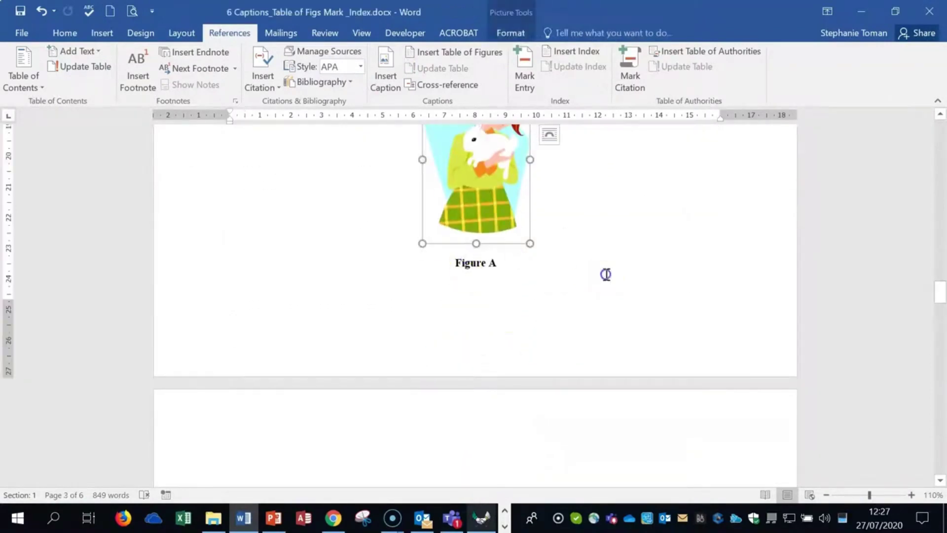
pyautogui.moveTo(939, 291); pyautogui.dragTo(940, 284)
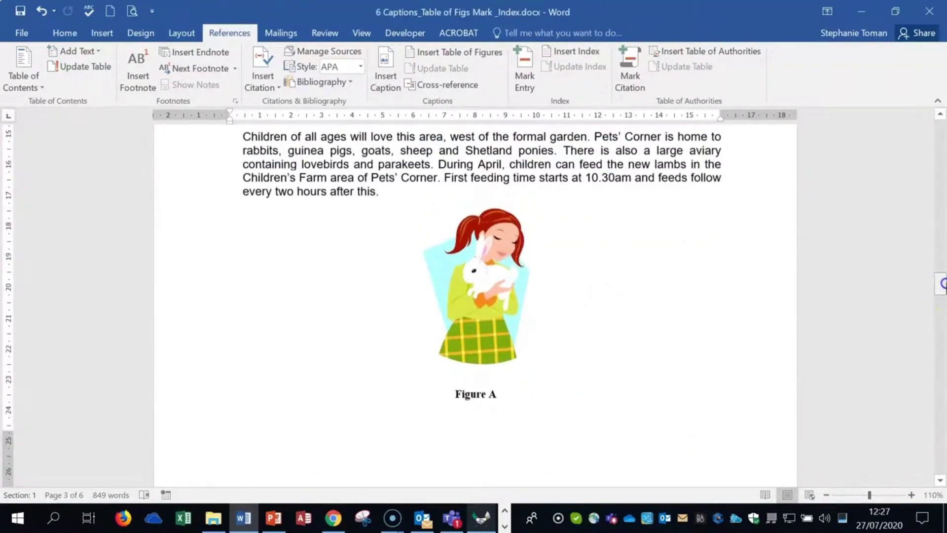
# - Choose the Figure label for the tower picture's caption and set its numbering format to A, B, C
pyautogui.scroll(15, 631, 310)
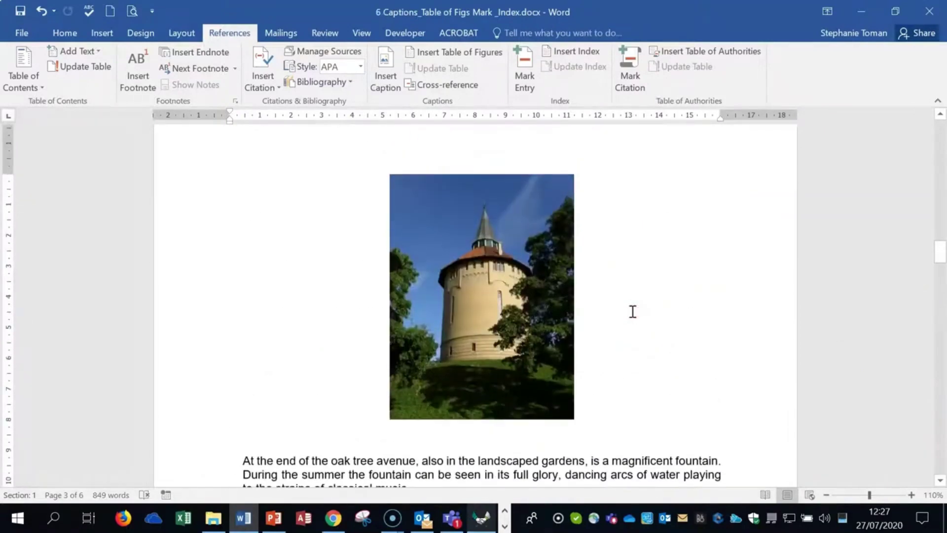
pyautogui.rightClick(499, 341)
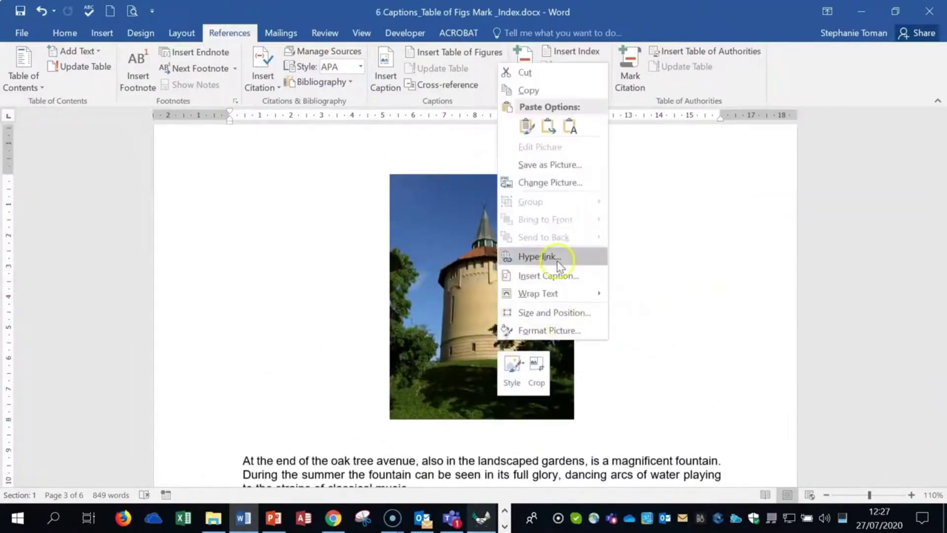
pyautogui.click(554, 276)
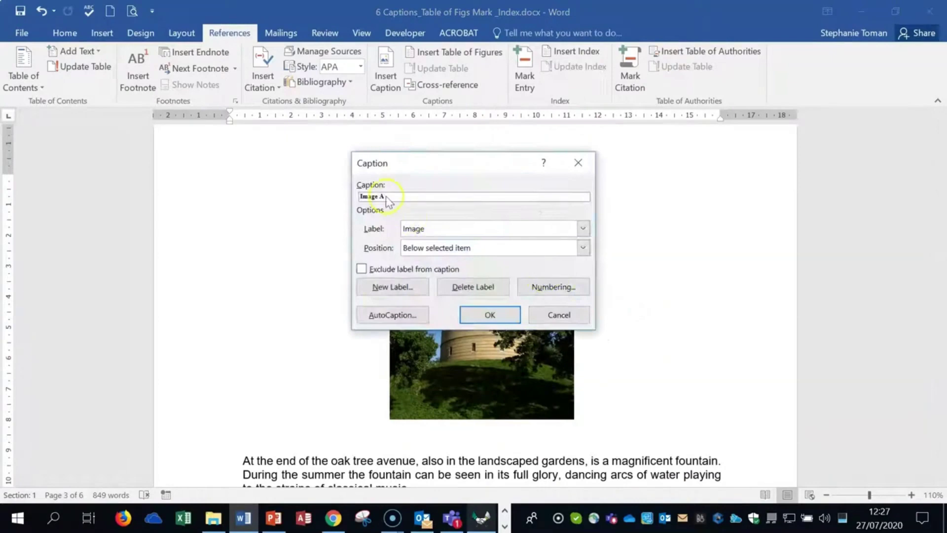
pyautogui.click(583, 229)
pyautogui.click(497, 249)
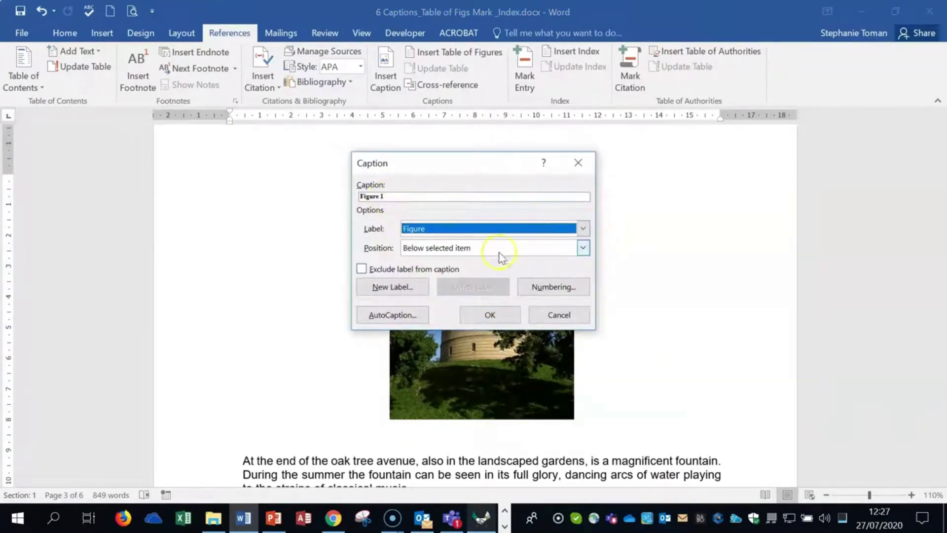
pyautogui.click(555, 287)
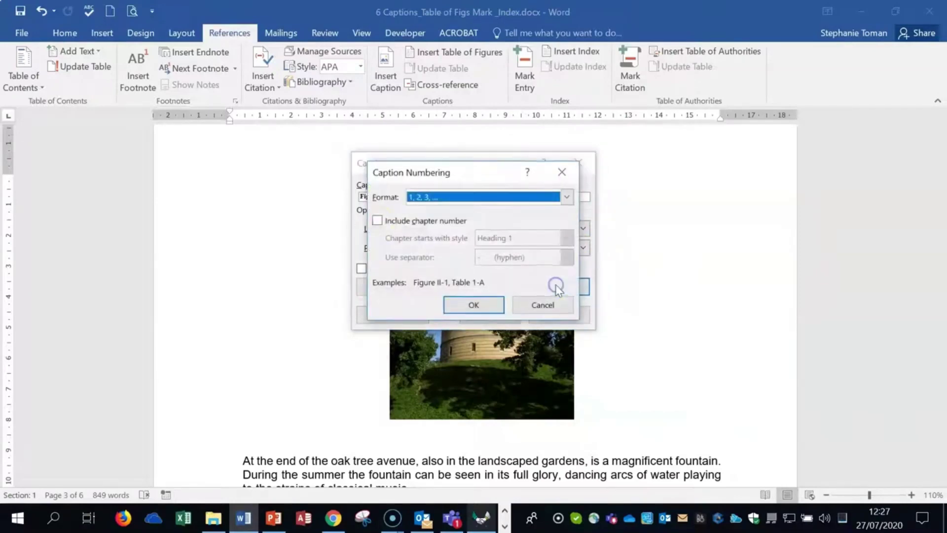
pyautogui.click(497, 199)
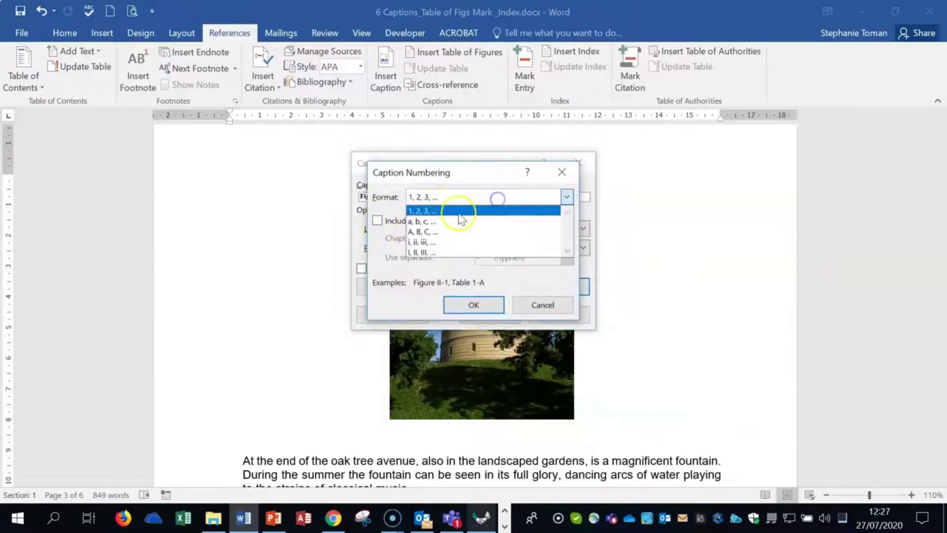
pyautogui.click(441, 235)
pyautogui.click(473, 305)
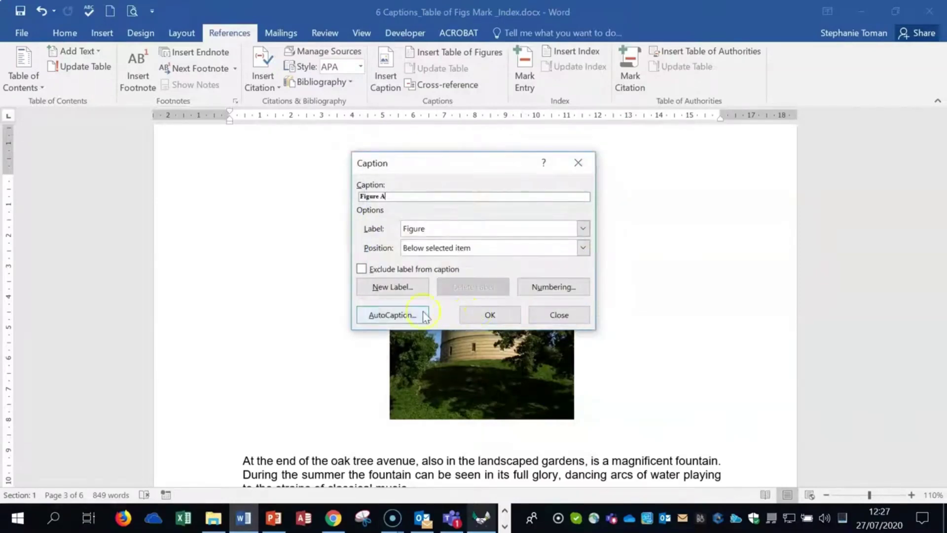
# - Turn on AutoCaption for Bitmap Image objects, using the Figure label positioned below the item
pyautogui.click(392, 321)
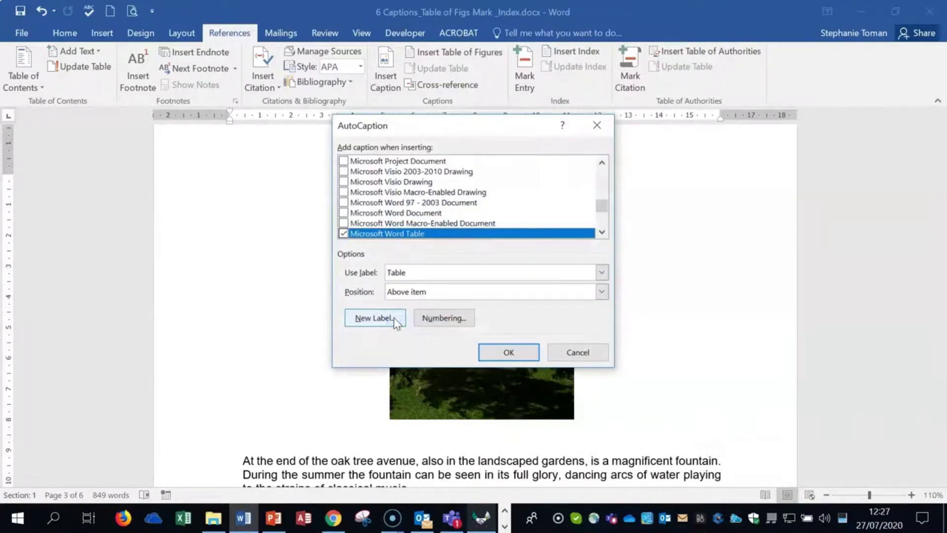
pyautogui.moveTo(602, 205); pyautogui.dragTo(601, 178)
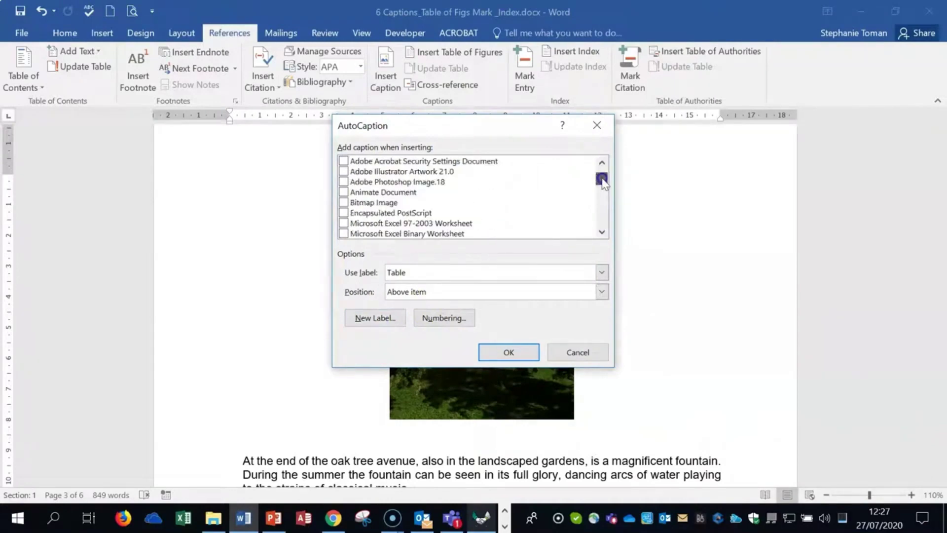
pyautogui.moveTo(599, 177)
pyautogui.mouseDown()
pyautogui.moveTo(599, 217)
pyautogui.moveTo(604, 174)
pyautogui.mouseUp()
pyautogui.click(343, 213)
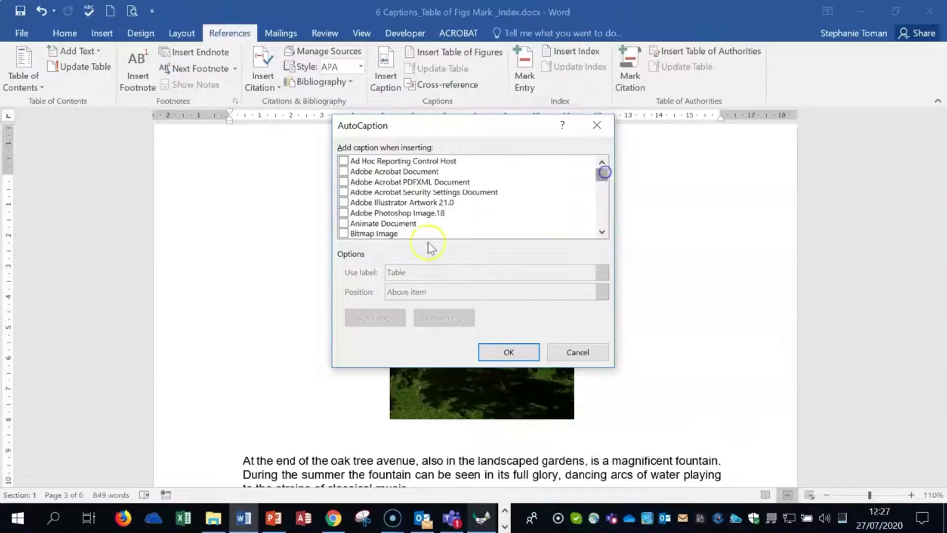
pyautogui.click(343, 234)
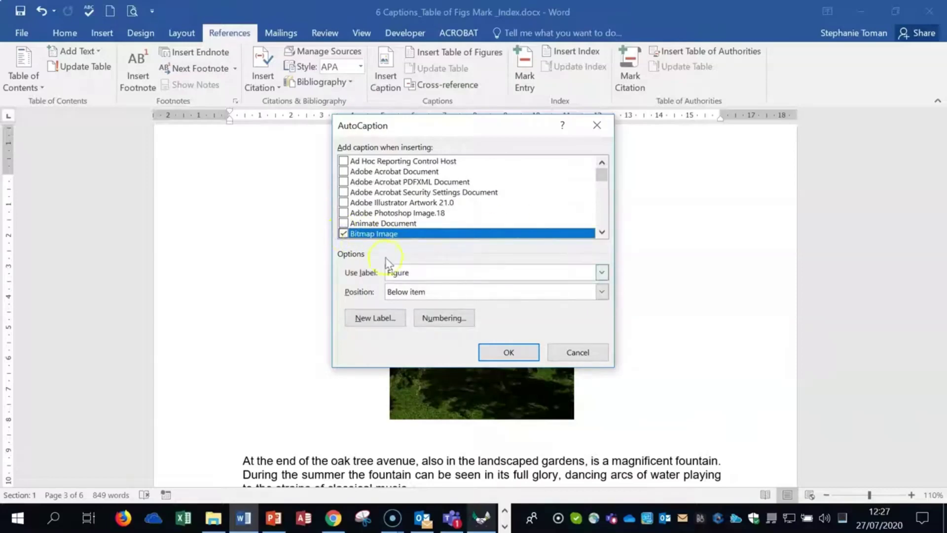
pyautogui.click(499, 354)
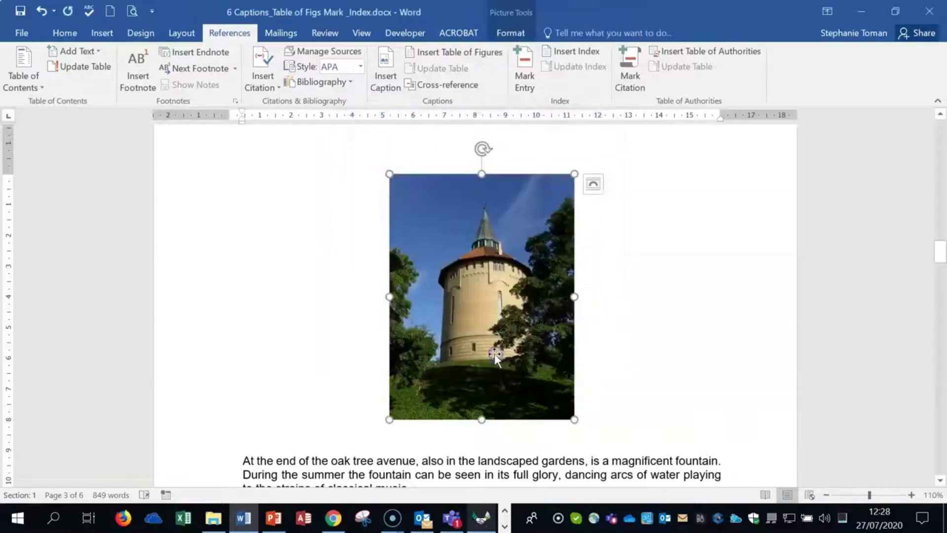
# - Insert the caption "Figure A Tower" below the tower picture, using the Figure label
pyautogui.rightClick(523, 340)
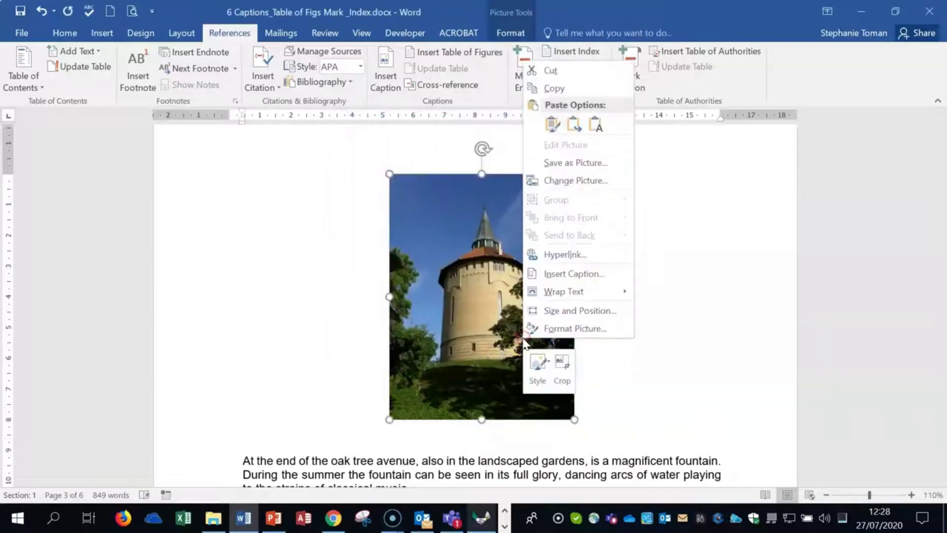
pyautogui.click(561, 276)
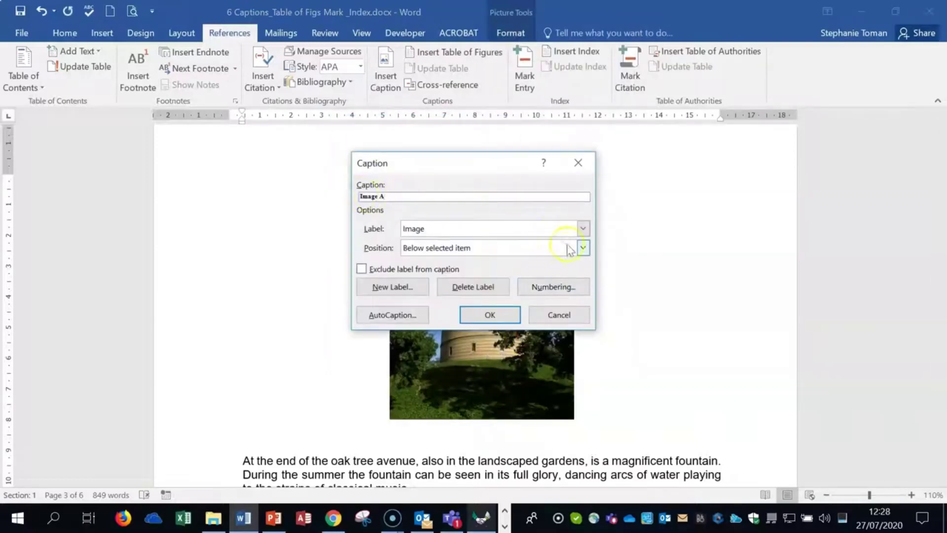
pyautogui.click(582, 231)
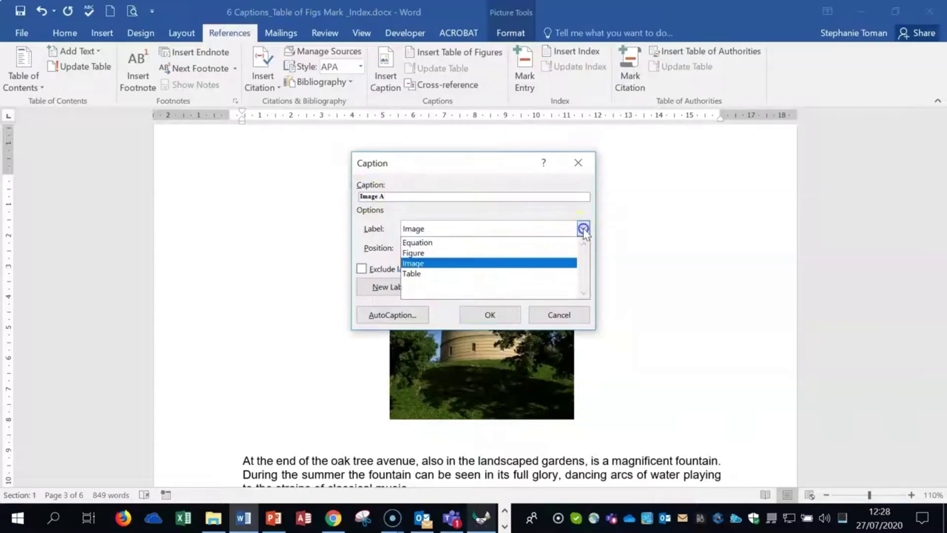
pyautogui.click(497, 254)
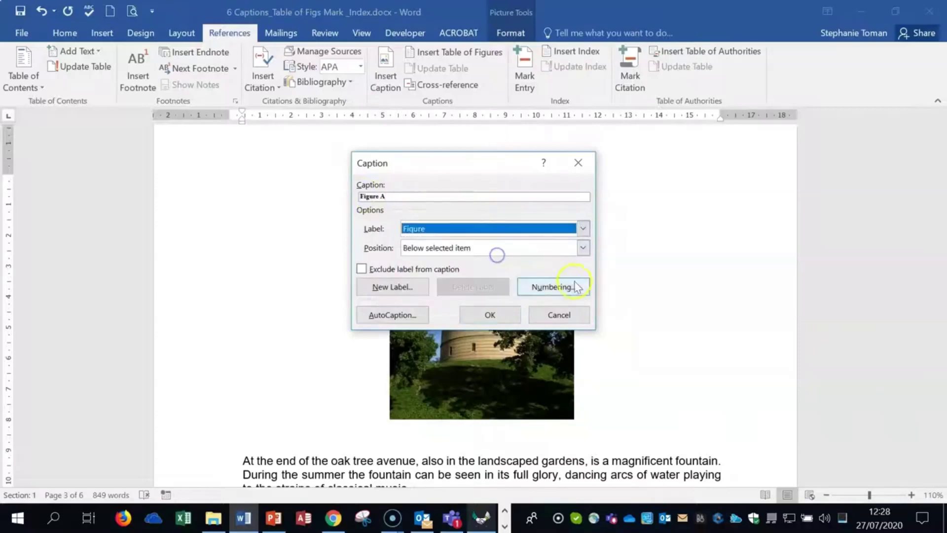
pyautogui.click(405, 195)
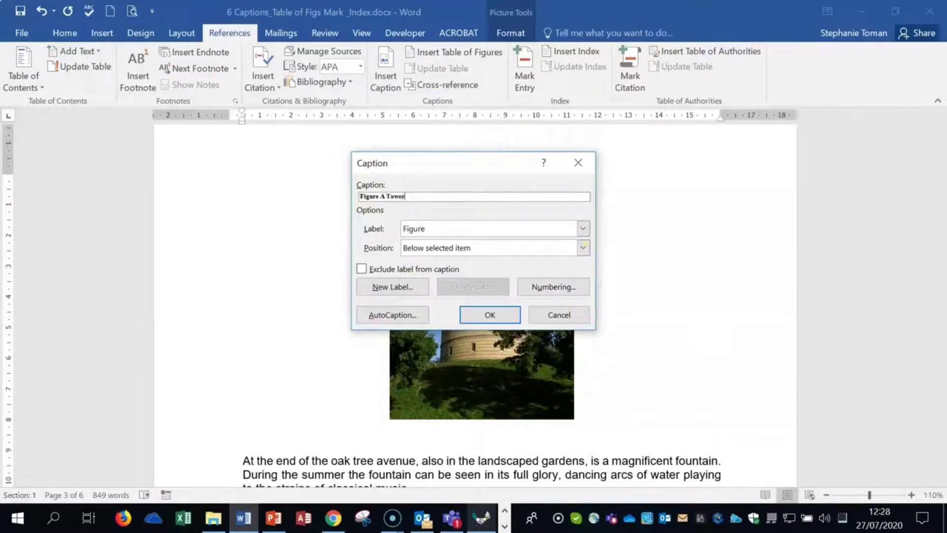
pyautogui.click(490, 314)
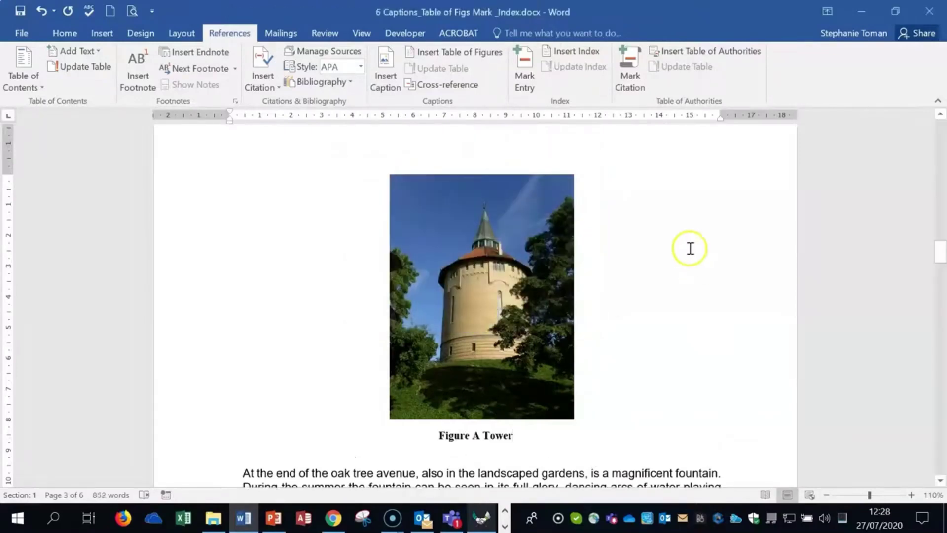
# - Update the entire list of figures near the start of the document to include the tower picture's caption
pyautogui.scroll(-10, 689, 248)
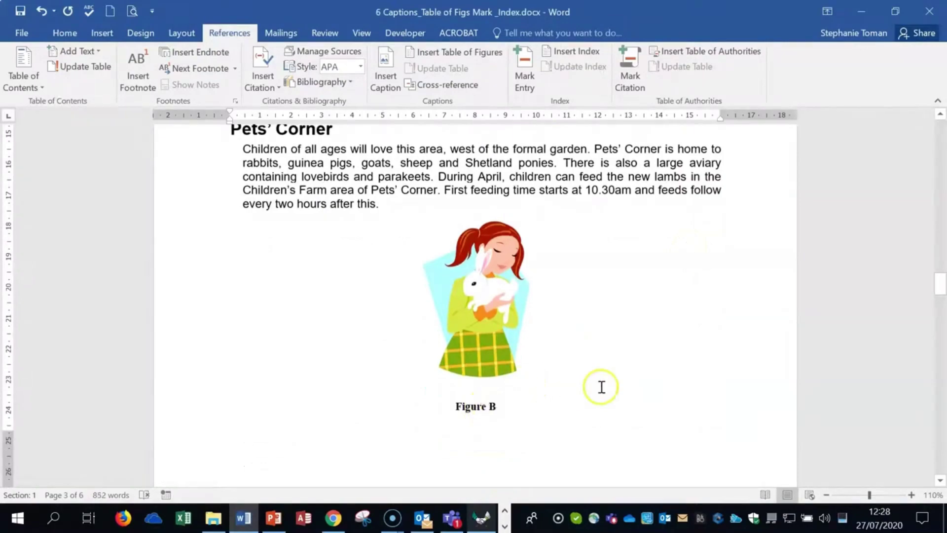
pyautogui.scroll(10, 601, 387)
pyautogui.scroll(12, 601, 387)
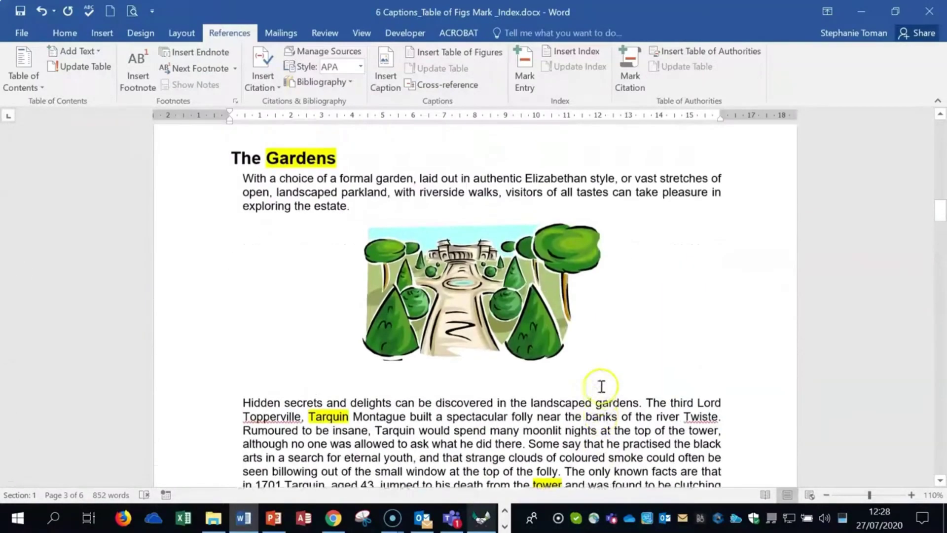
pyautogui.scroll(10, 601, 386)
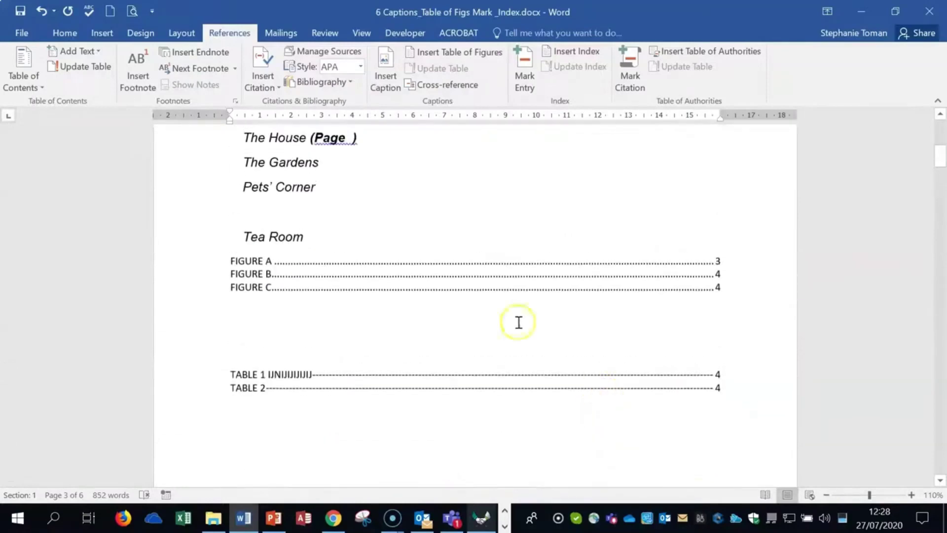
pyautogui.rightClick(486, 274)
pyautogui.click(533, 358)
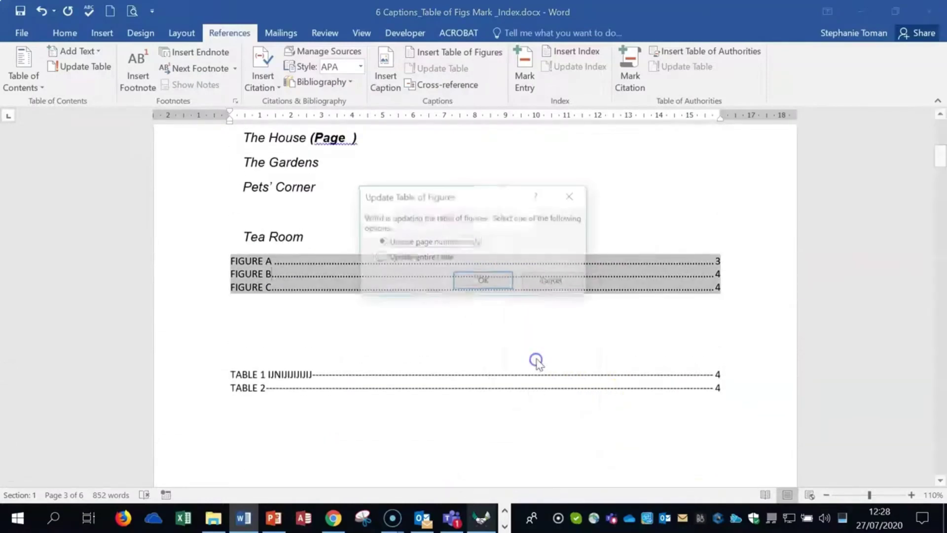
pyautogui.click(468, 289)
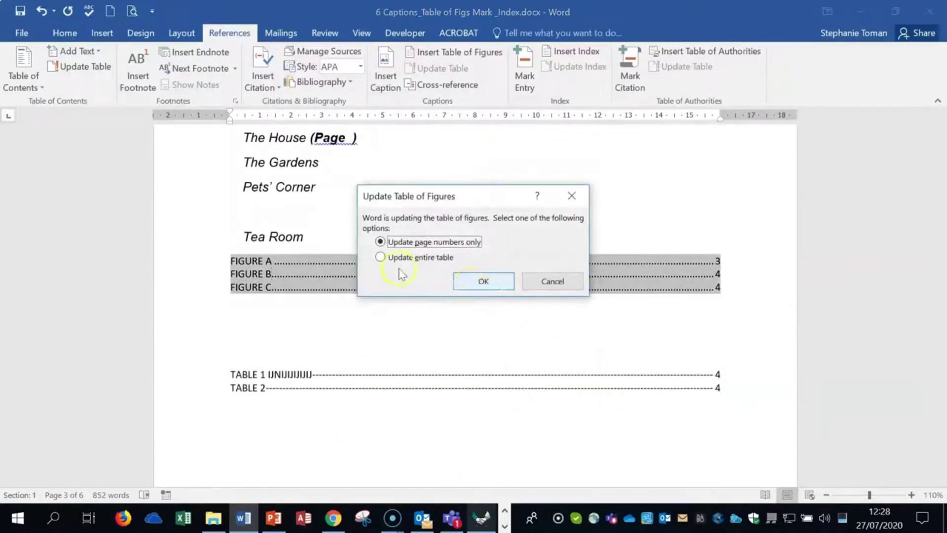
pyautogui.click(381, 257)
pyautogui.click(481, 282)
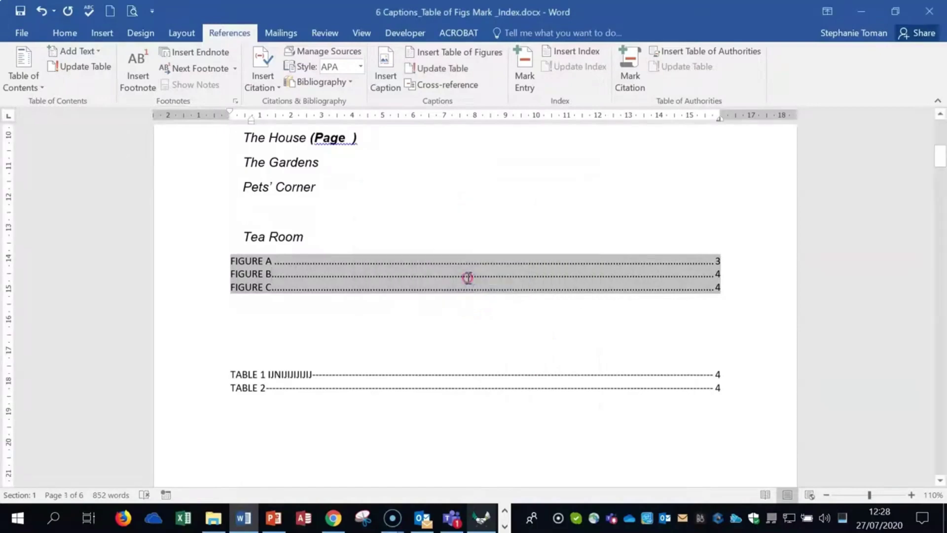
pyautogui.rightClick(467, 277)
pyautogui.click(485, 360)
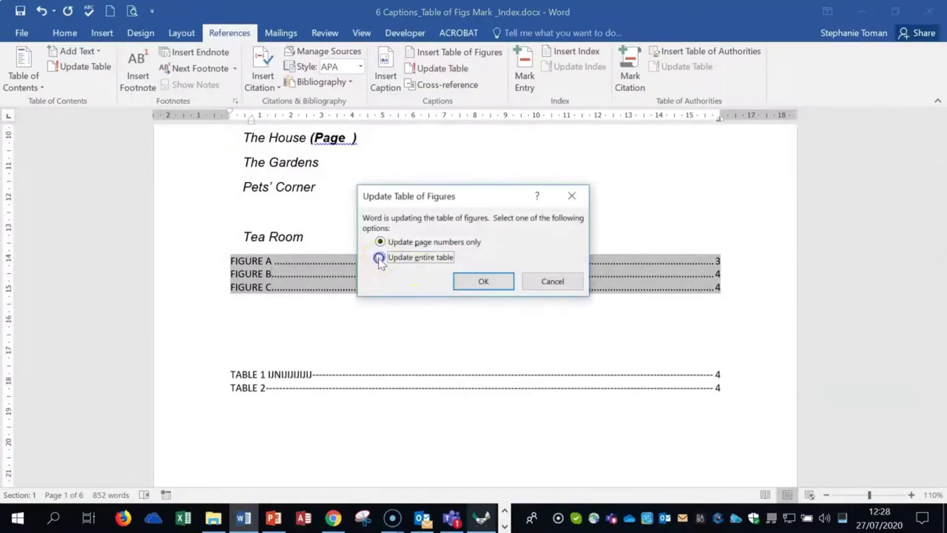
pyautogui.click(483, 280)
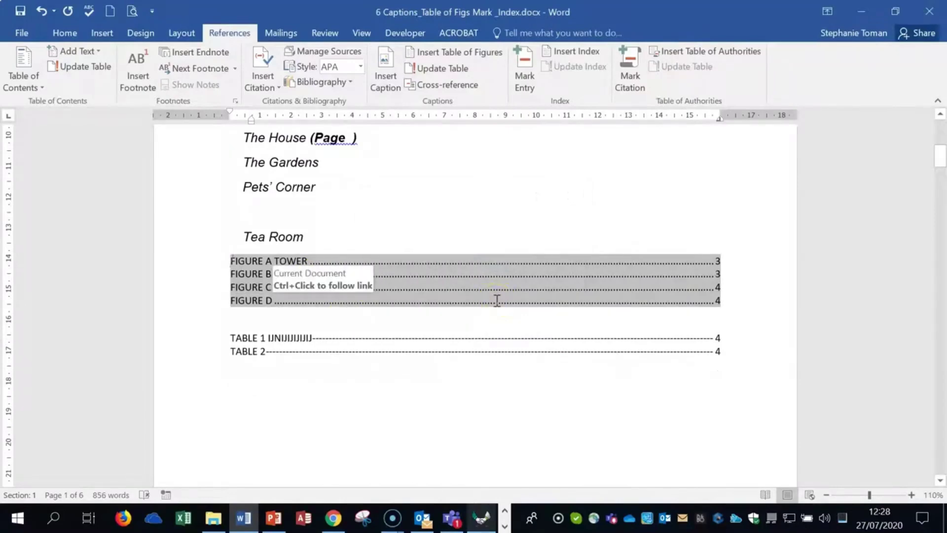
# - Insert a Figure A caption below the garden picture in The Gardens section and check the tower picture's caption
pyautogui.scroll(-10, 564, 355)
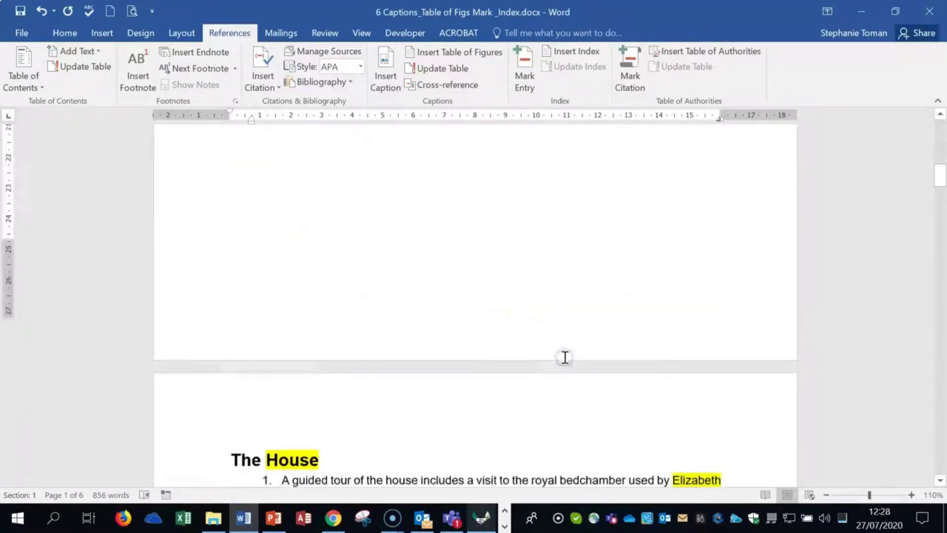
pyautogui.scroll(-20, 565, 357)
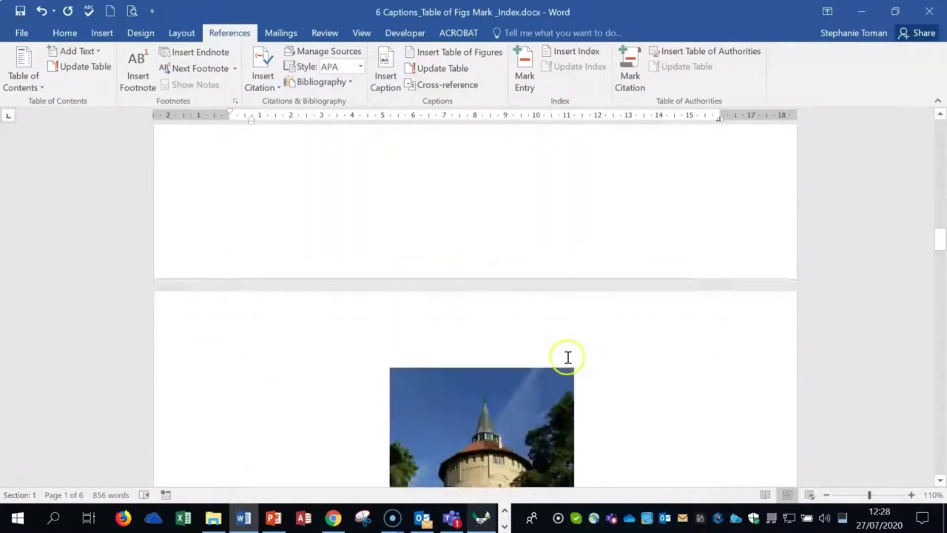
pyautogui.scroll(-8, 577, 355)
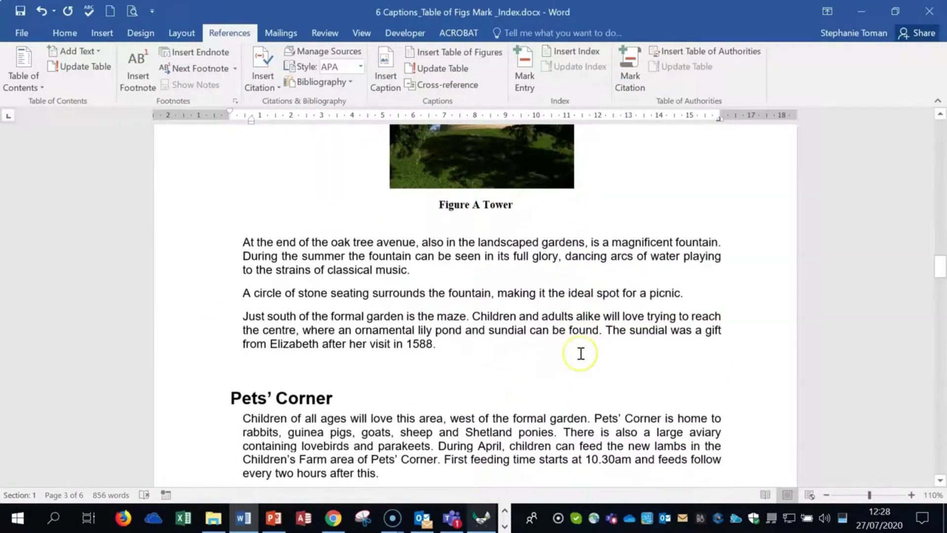
pyautogui.scroll(15, 580, 353)
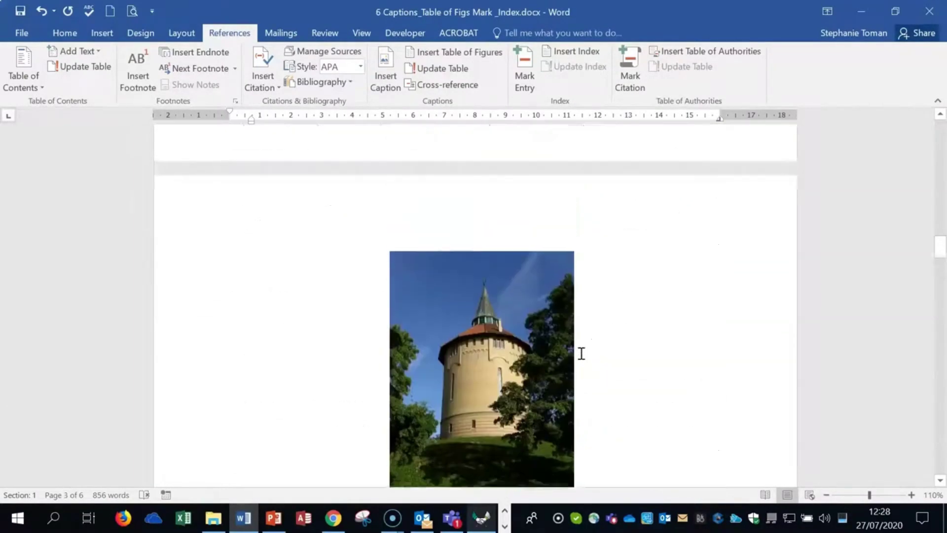
pyautogui.scroll(6, 581, 353)
pyautogui.rightClick(461, 326)
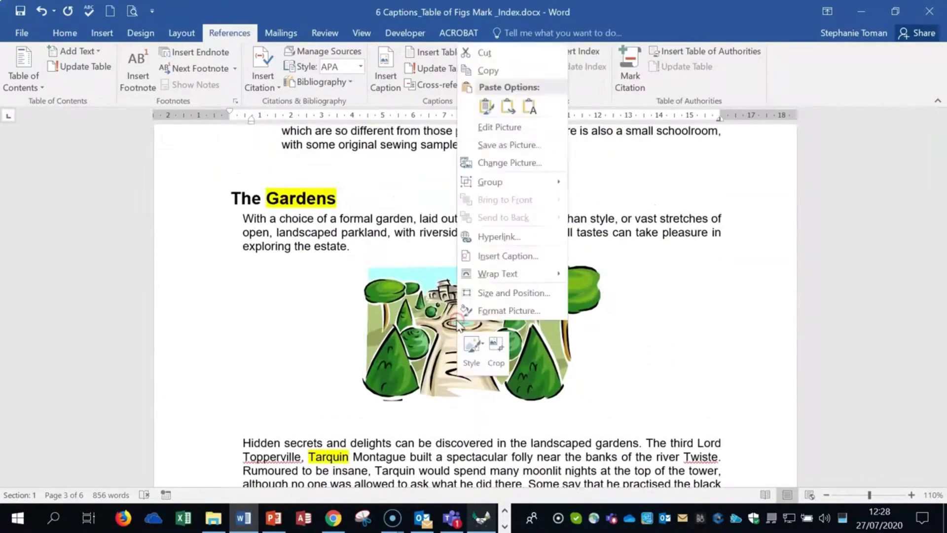
pyautogui.click(508, 256)
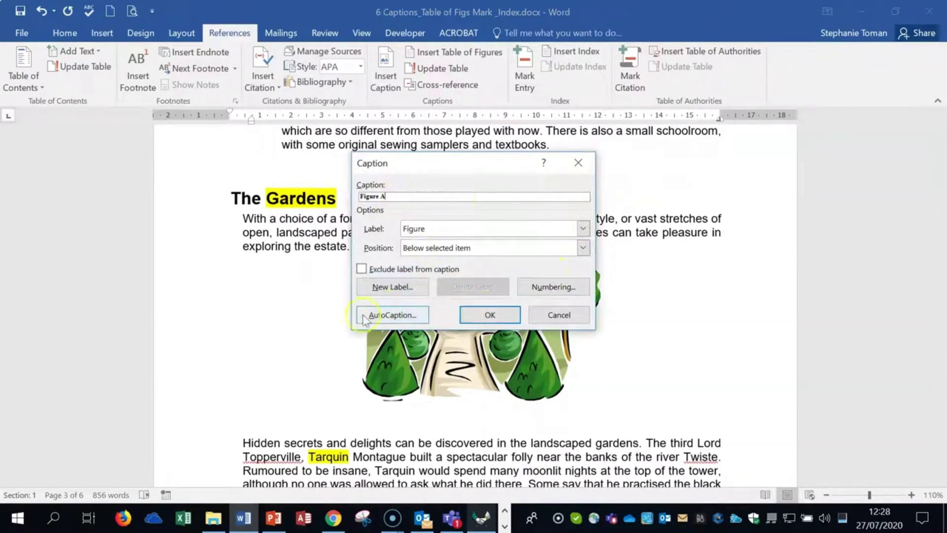
pyautogui.click(499, 318)
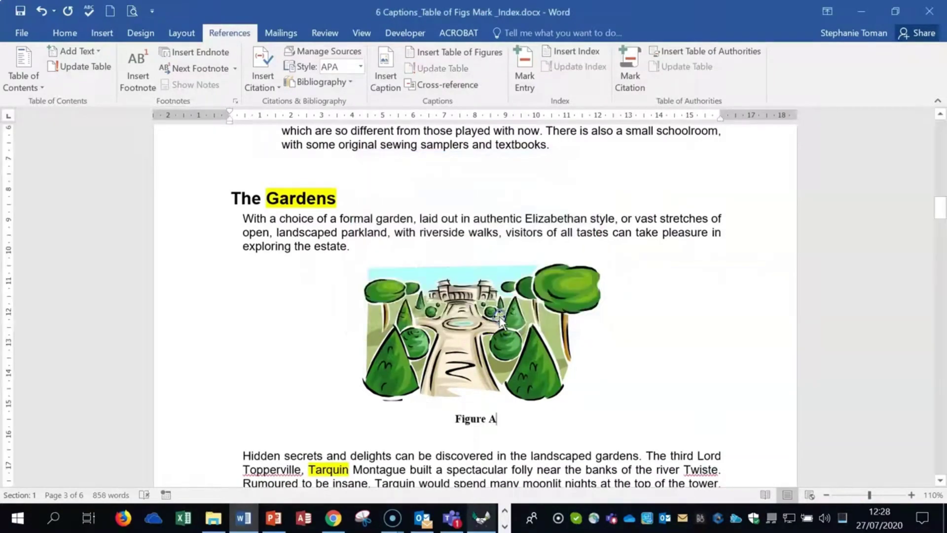
pyautogui.scroll(-10, 751, 372)
pyautogui.scroll(-4, 750, 373)
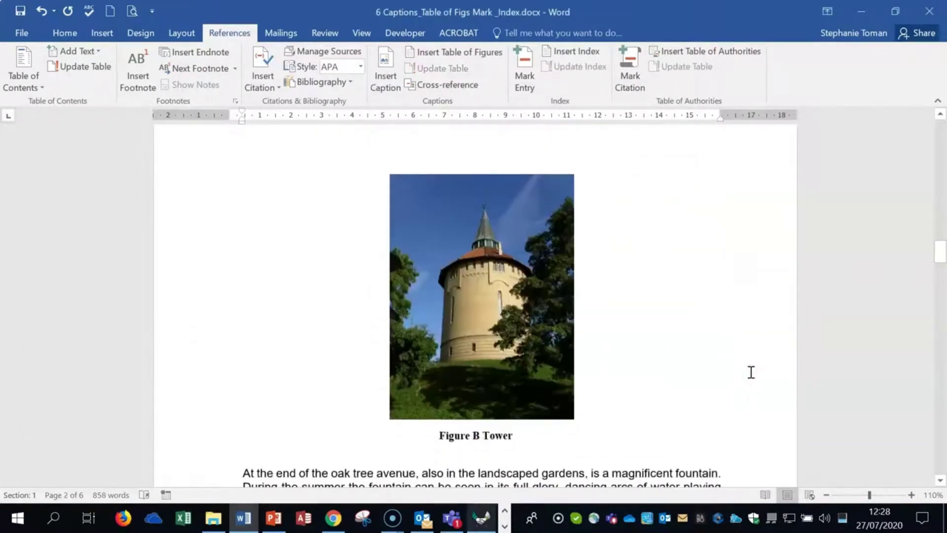
pyautogui.scroll(15, 750, 372)
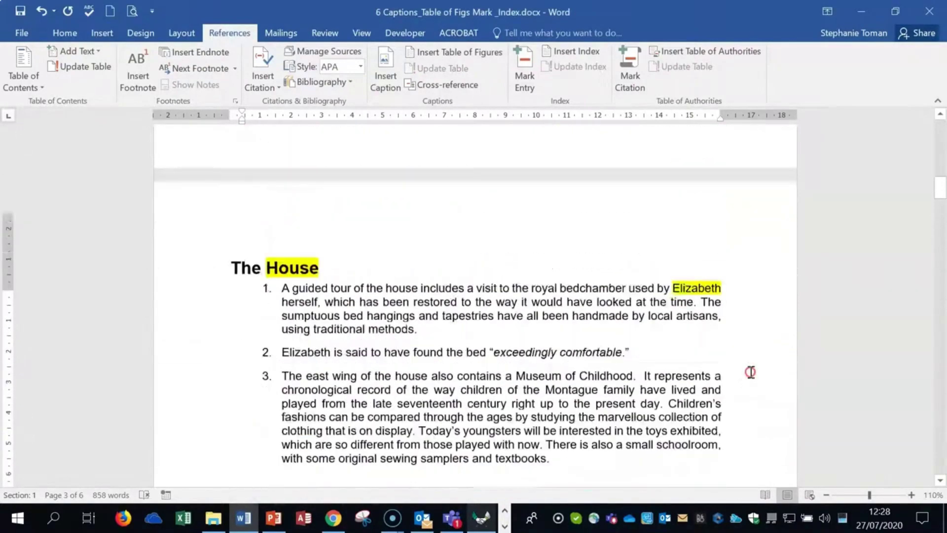
# - Update the entire list of figures near the start of the document to include the garden picture's caption
pyautogui.scroll(3, 751, 372)
pyautogui.rightClick(386, 349)
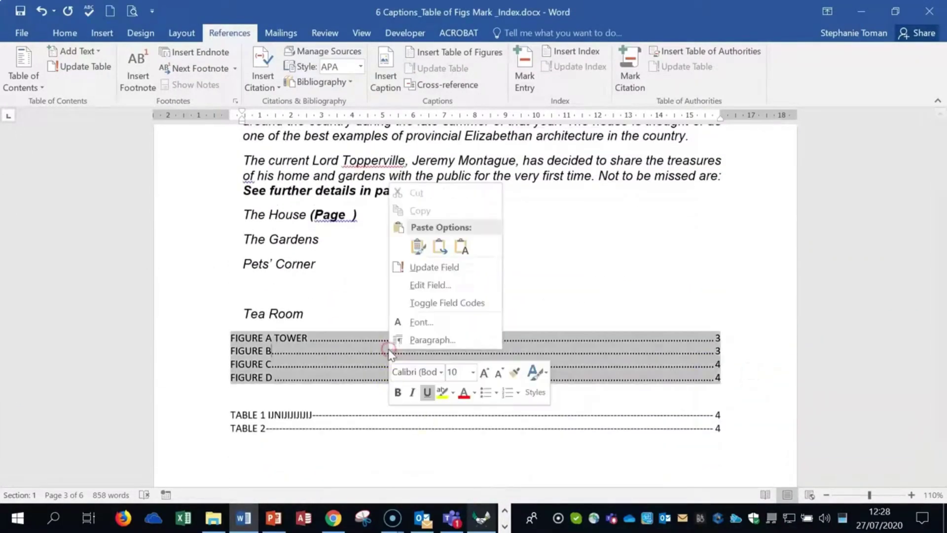
pyautogui.click(430, 268)
pyautogui.click(379, 257)
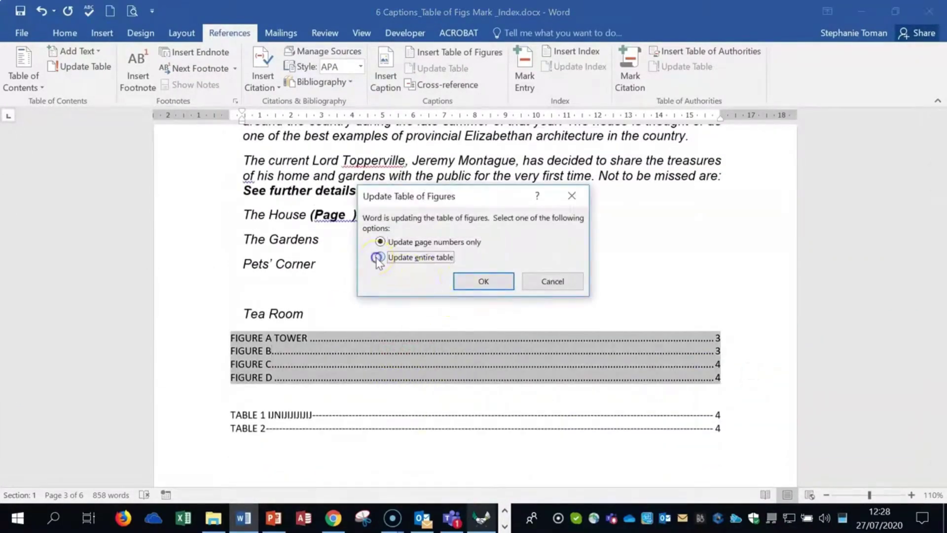
pyautogui.click(459, 282)
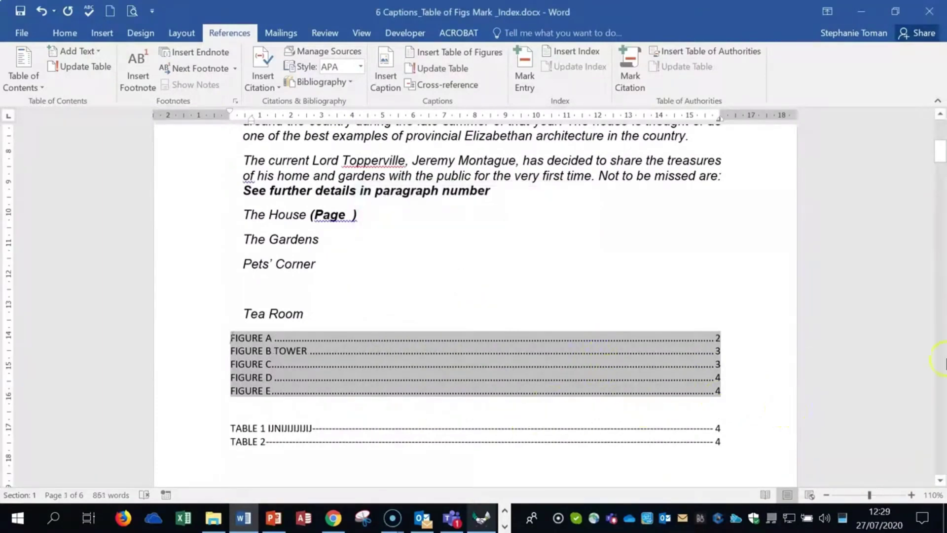
# - Check the number field in the garden picture's caption and go to the tower picture's caption
pyautogui.moveTo(939, 151); pyautogui.dragTo(942, 227)
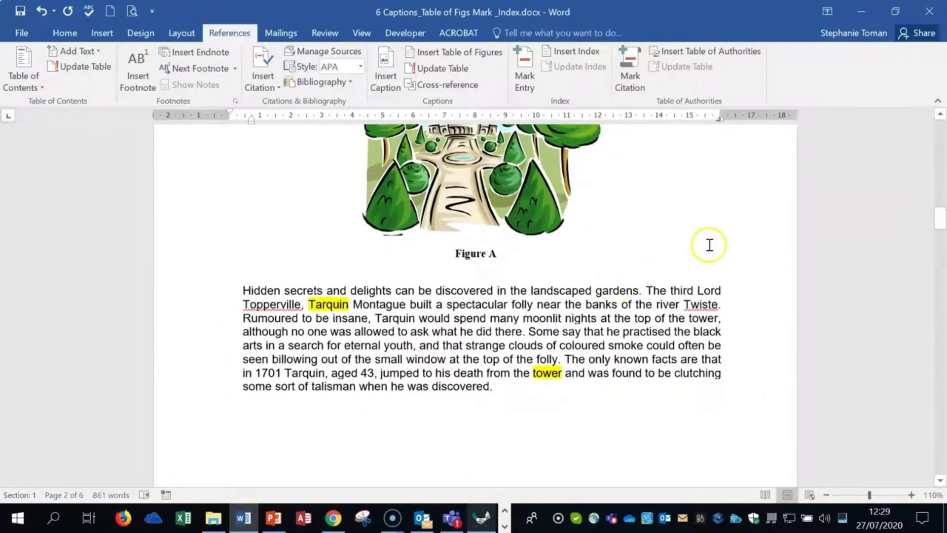
pyautogui.doubleClick(490, 254)
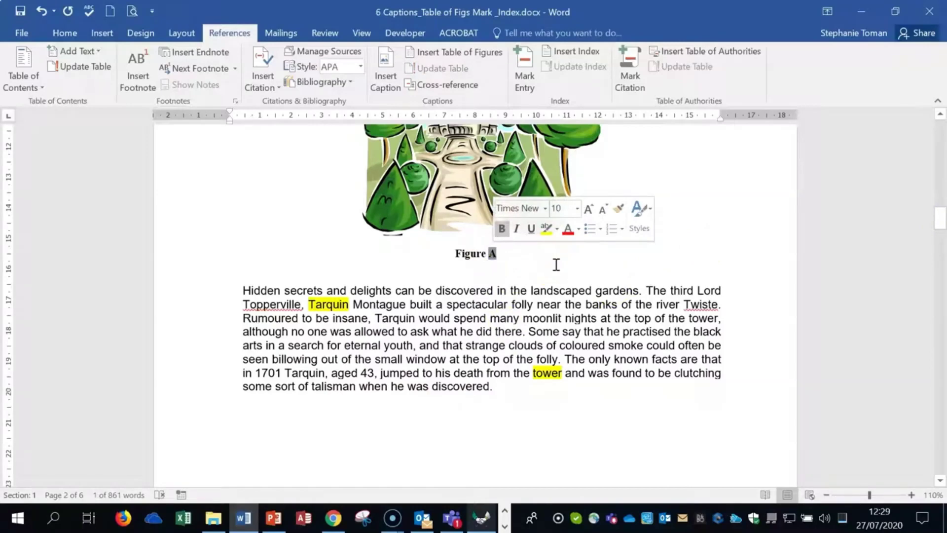
pyautogui.click(468, 253)
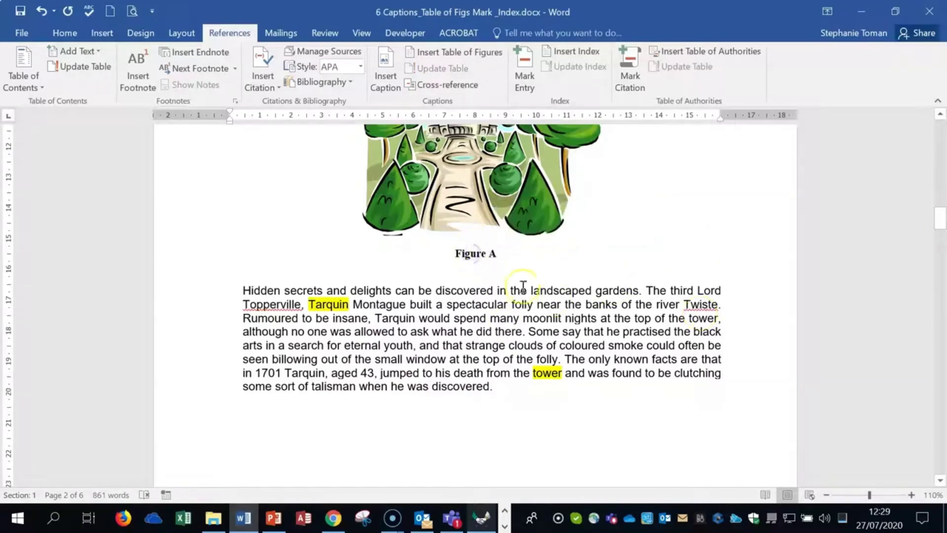
pyautogui.click(495, 253)
pyautogui.scroll(-10, 681, 378)
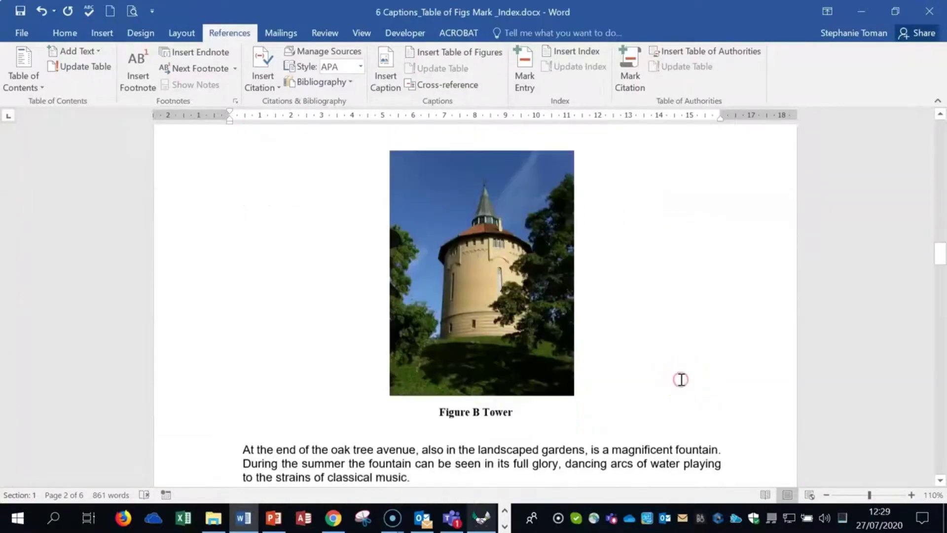
# - Add the i, ii, iii number format to the sequence field in the tower picture's caption
pyautogui.click(476, 231)
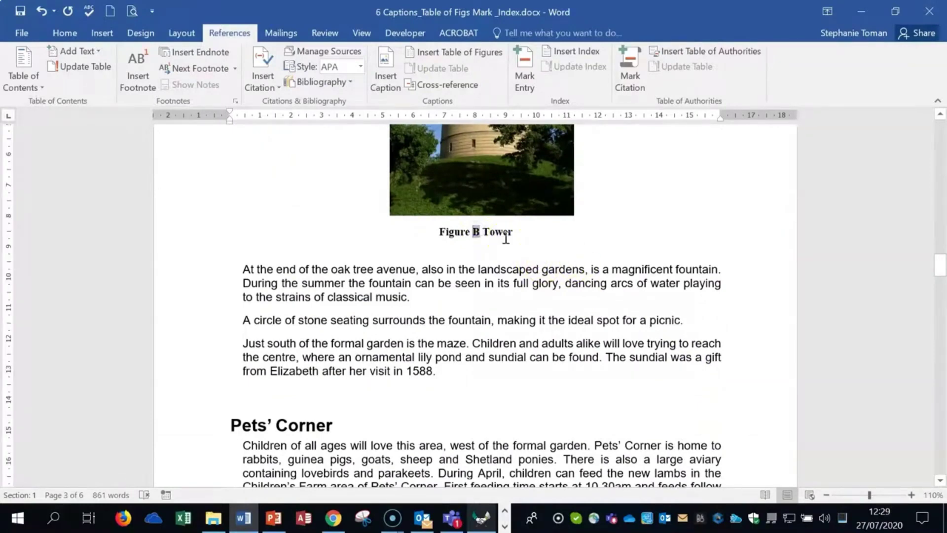
pyautogui.rightClick(475, 230)
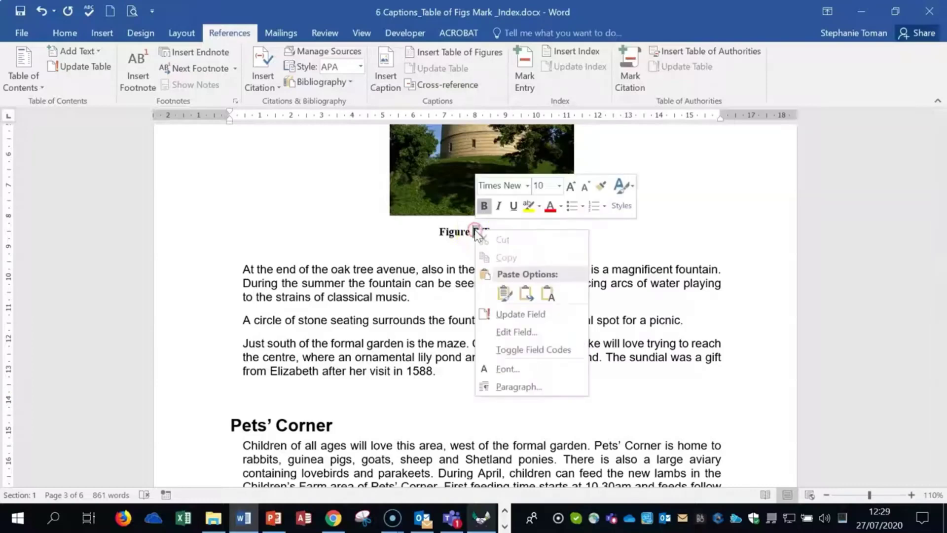
pyautogui.click(518, 332)
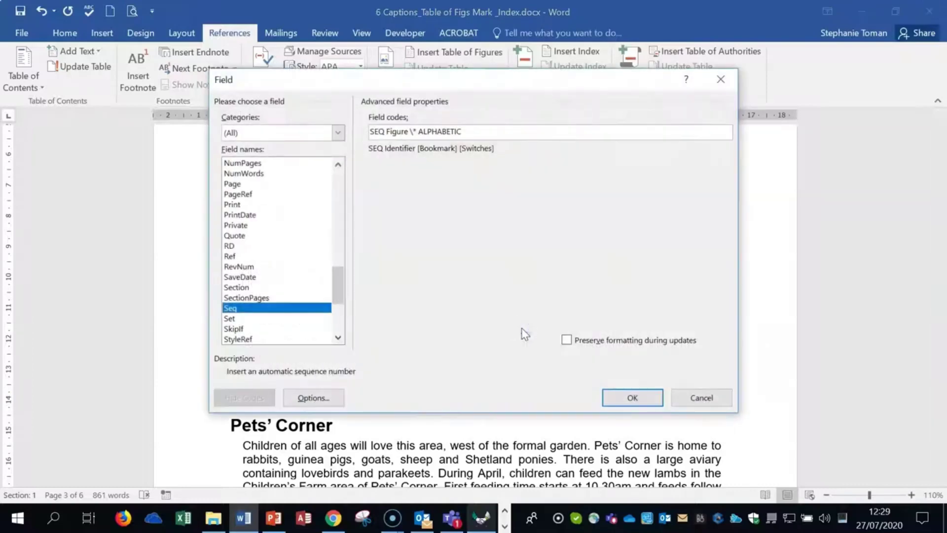
pyautogui.click(318, 398)
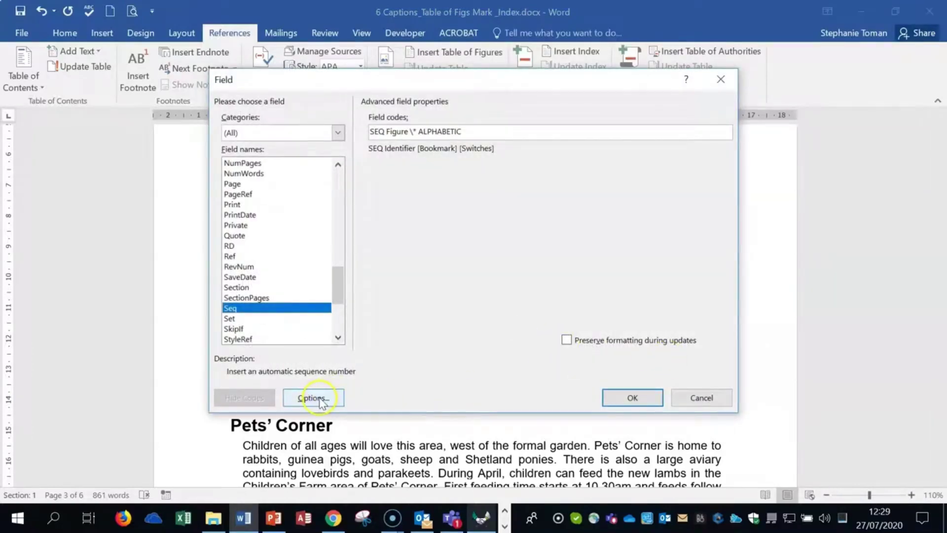
pyautogui.click(318, 399)
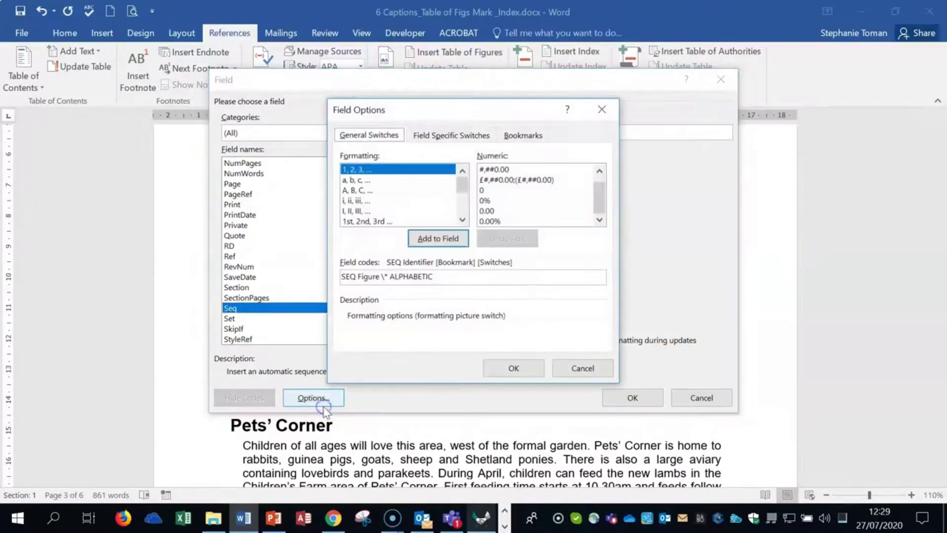
pyautogui.click(363, 170)
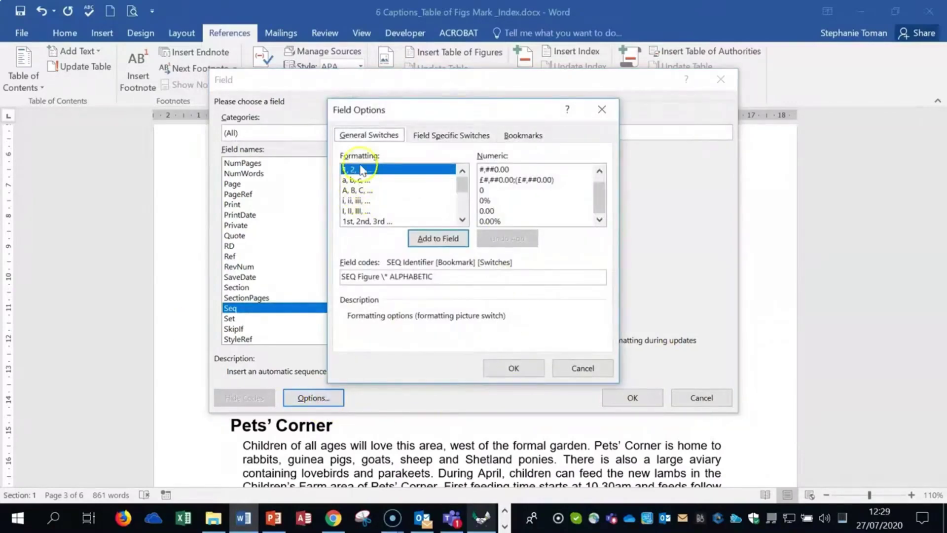
pyautogui.click(363, 201)
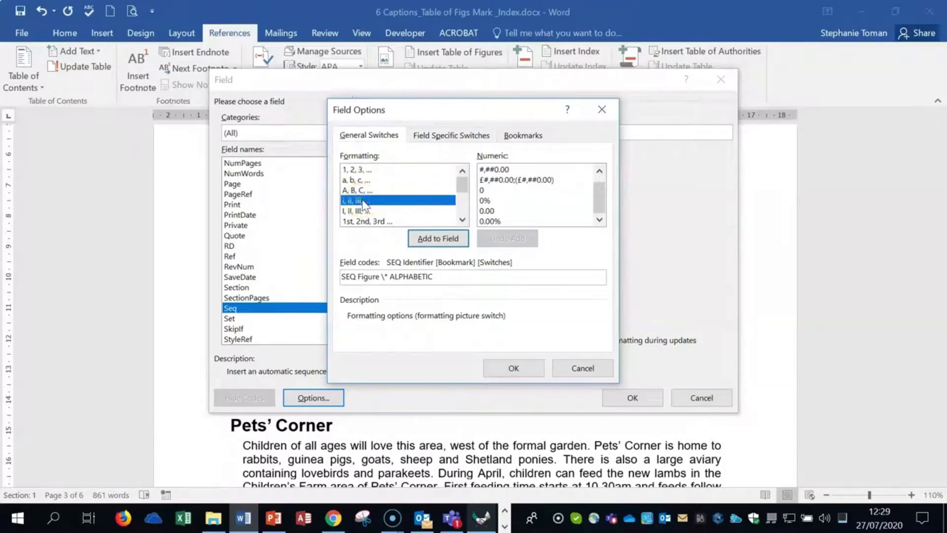
pyautogui.click(445, 241)
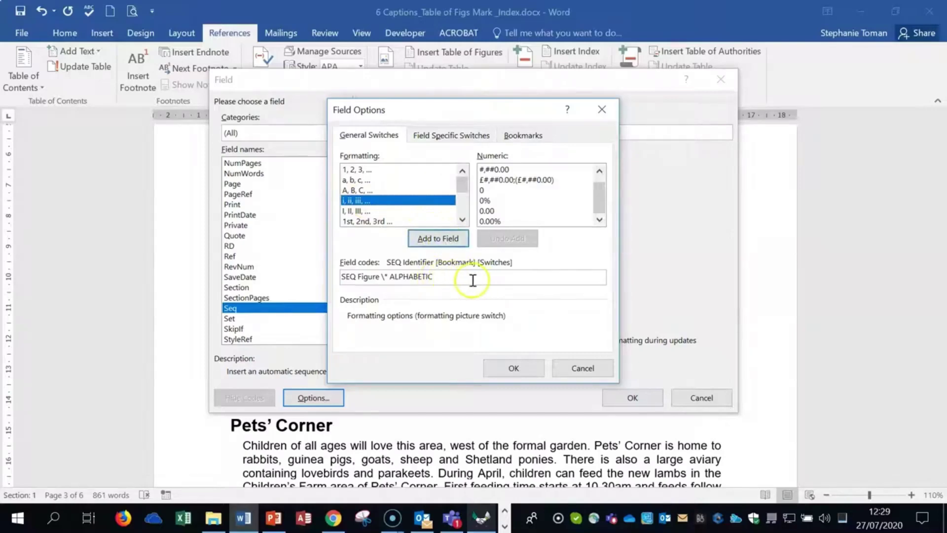
pyautogui.click(436, 241)
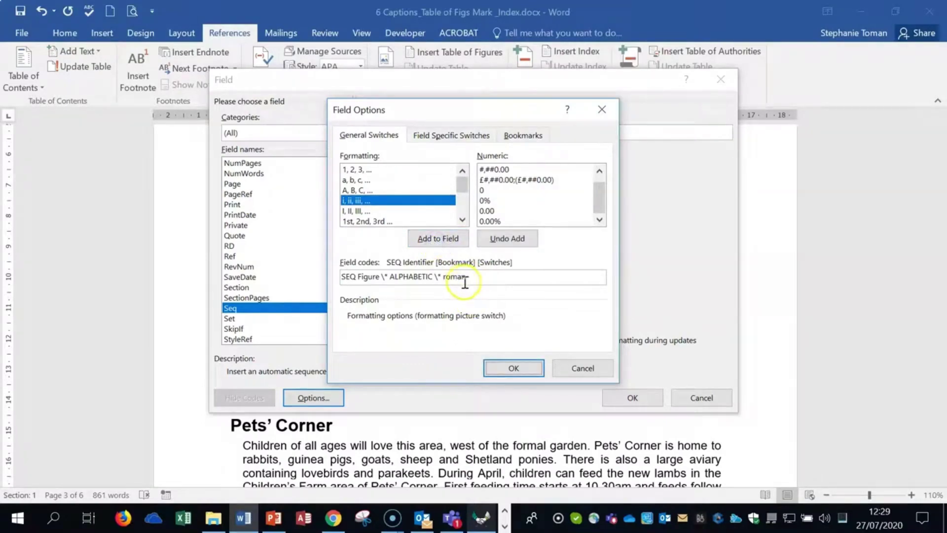
pyautogui.click(513, 367)
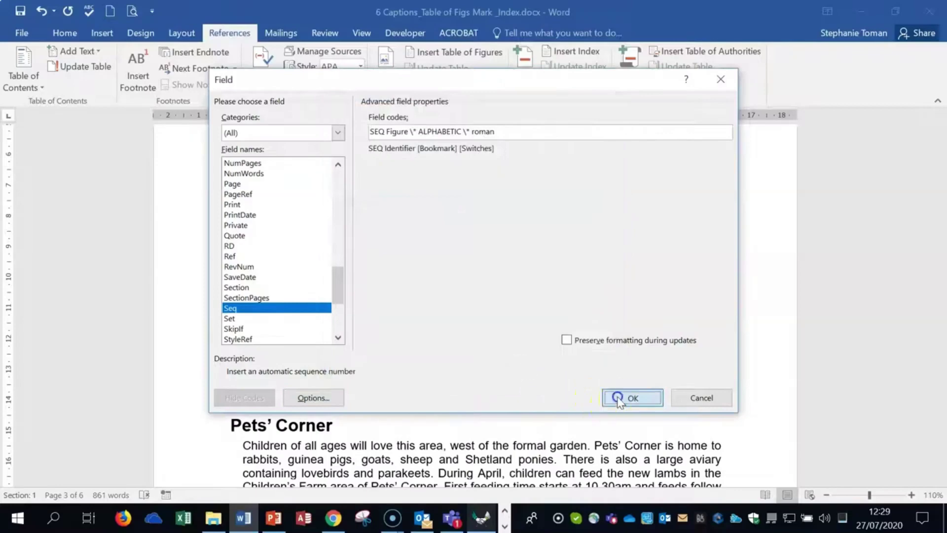
pyautogui.click(618, 399)
pyautogui.click(476, 231)
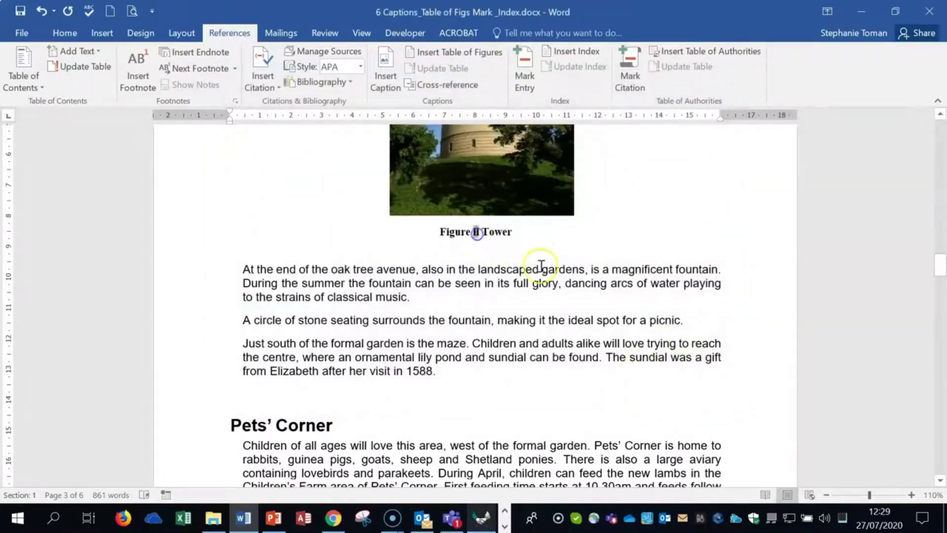
# - Check the Pets' Corner picture's caption number and update the entire list of figures with the tower caption's new number format
pyautogui.scroll(-10, 655, 277)
pyautogui.click(493, 279)
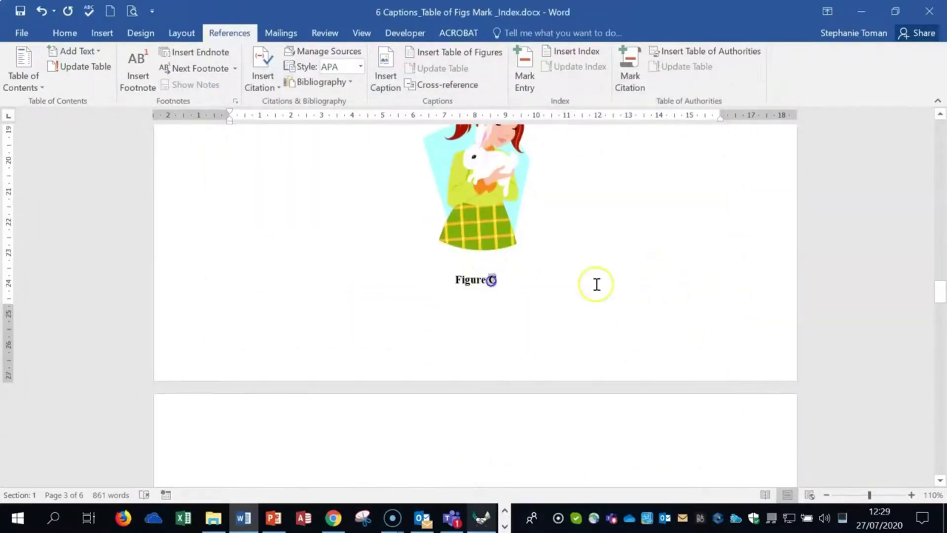
pyautogui.scroll(20, 620, 281)
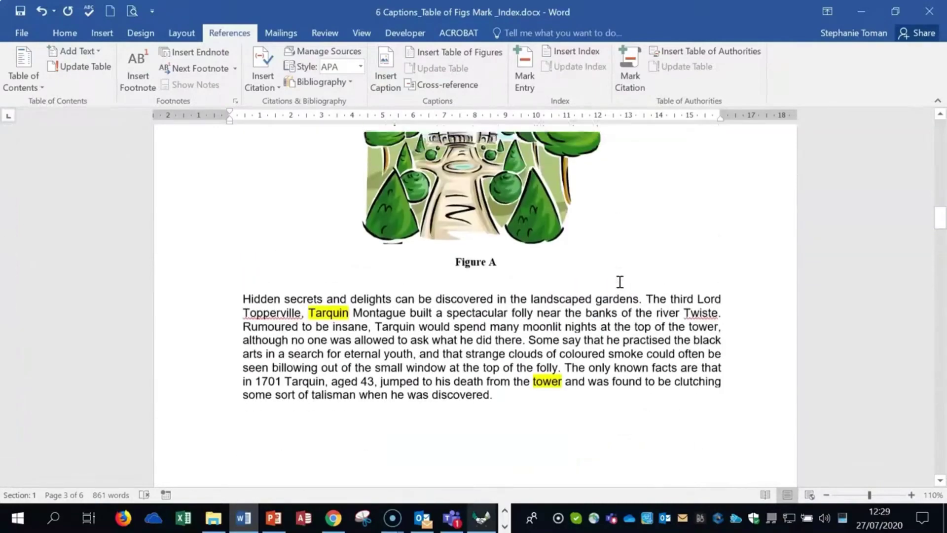
pyautogui.scroll(20, 620, 282)
pyautogui.click(470, 233)
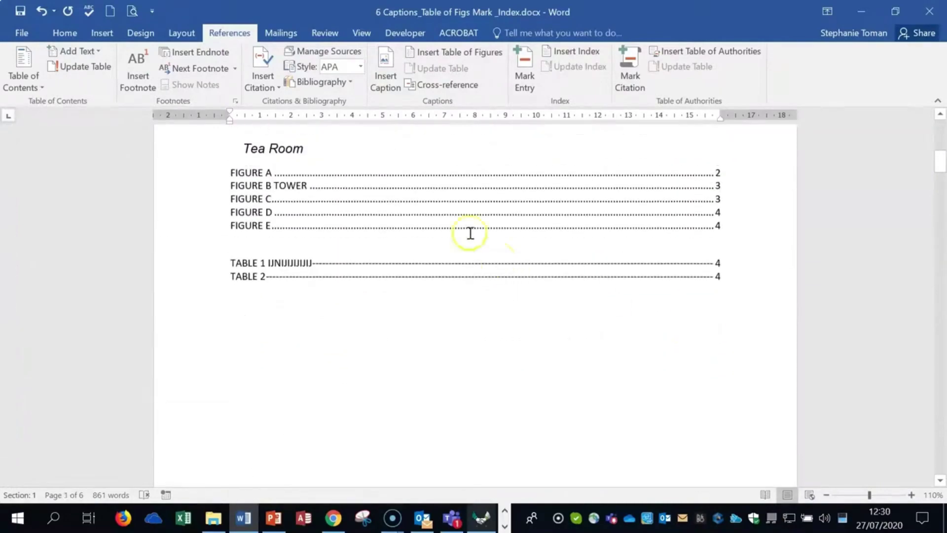
pyautogui.rightClick(459, 194)
pyautogui.click(529, 277)
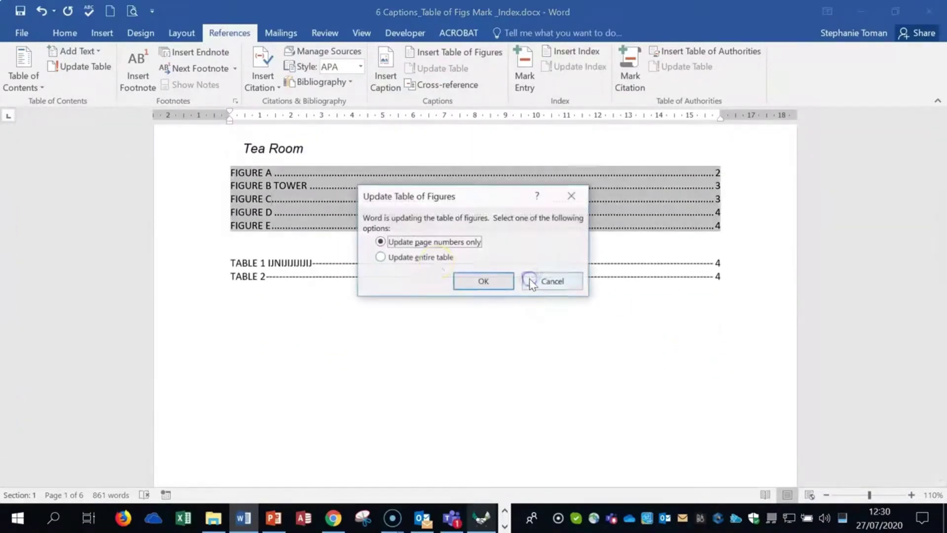
pyautogui.click(390, 257)
pyautogui.click(458, 280)
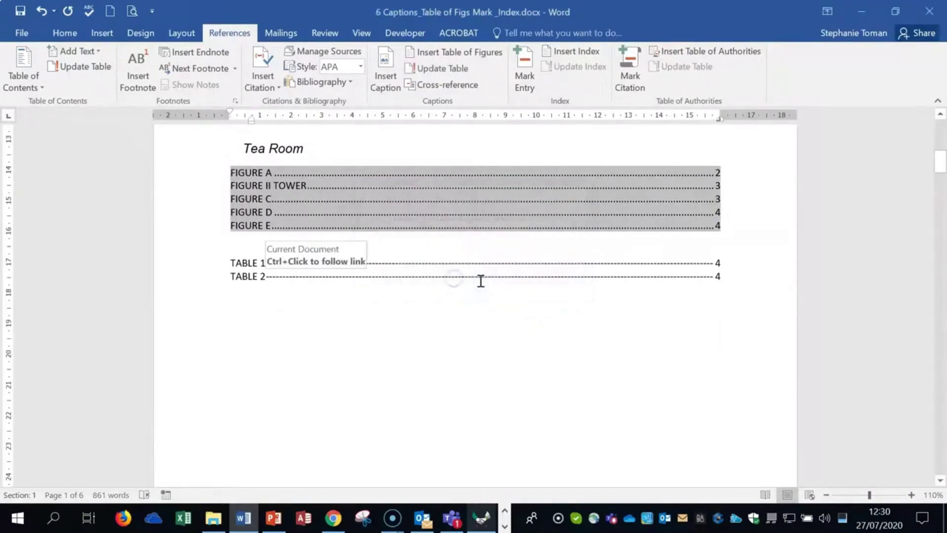
# - Review the picture and table captions through the document, from the list of figures down to the Index section
pyautogui.rightClick(403, 201)
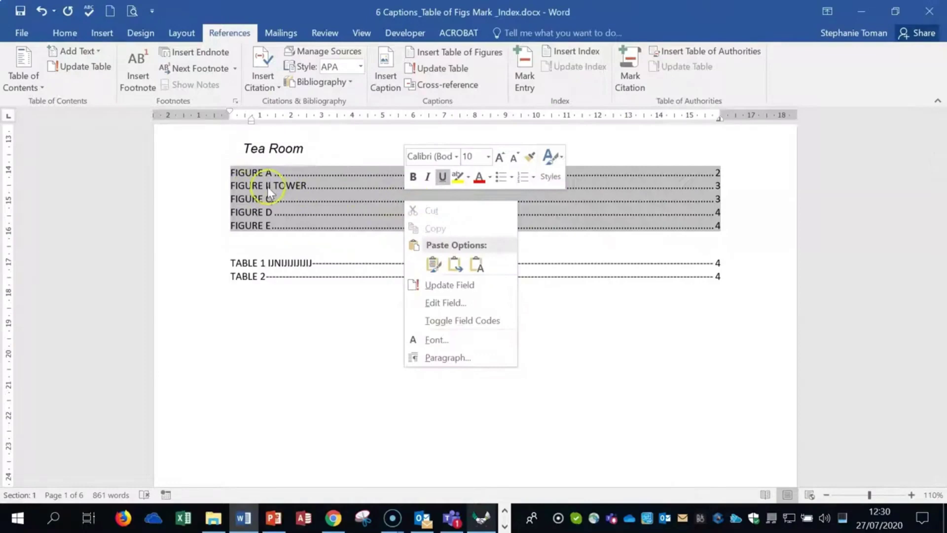
pyautogui.click(605, 355)
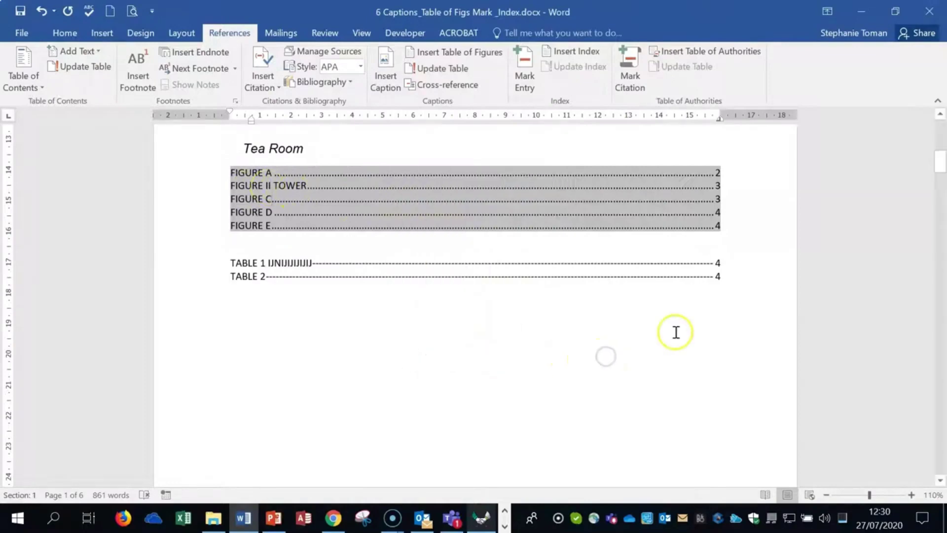
pyautogui.scroll(-6, 593, 327)
pyautogui.scroll(-15, 614, 331)
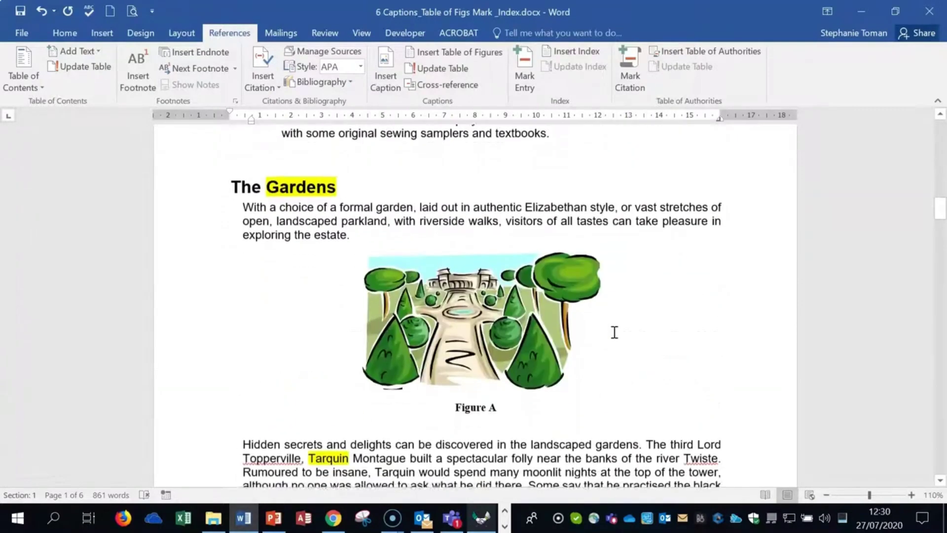
pyautogui.scroll(-1, 614, 332)
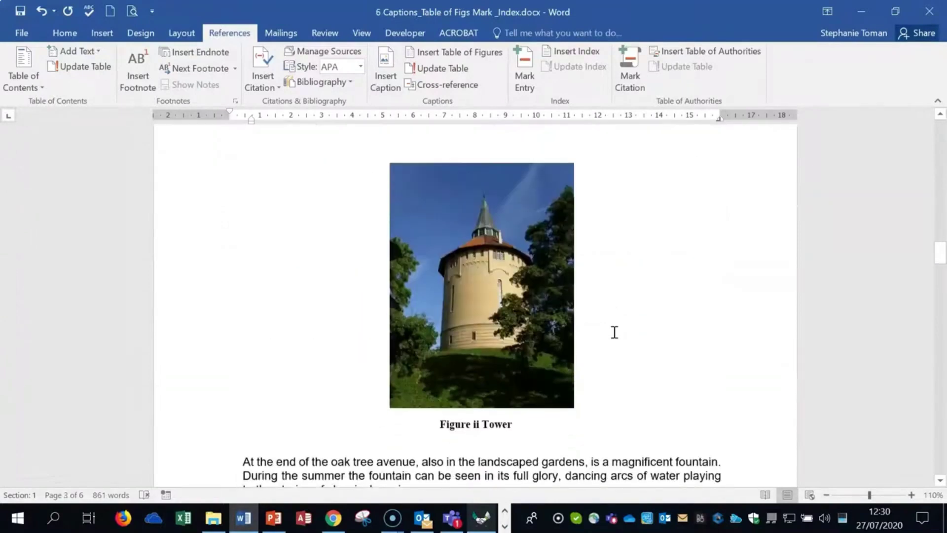
pyautogui.click(664, 368)
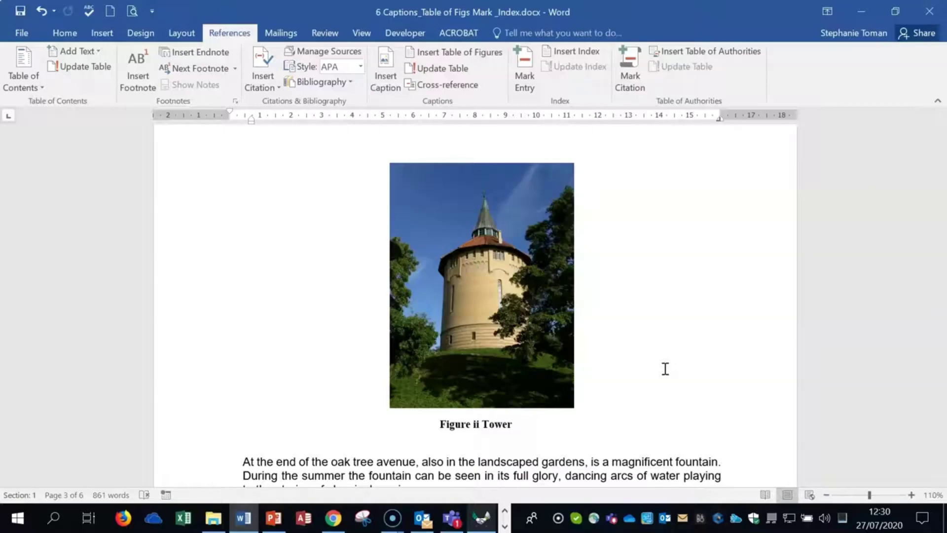
pyautogui.scroll(-12, 718, 359)
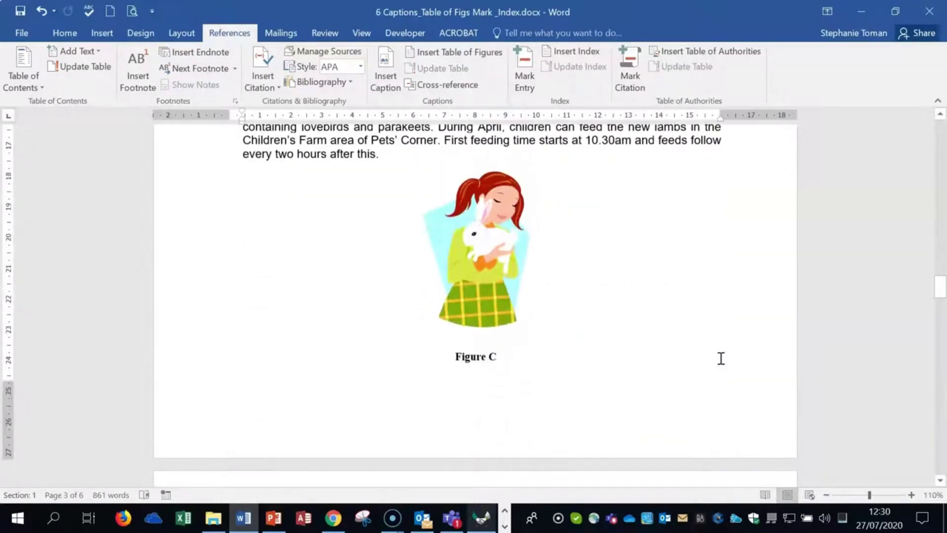
pyautogui.scroll(-15, 721, 358)
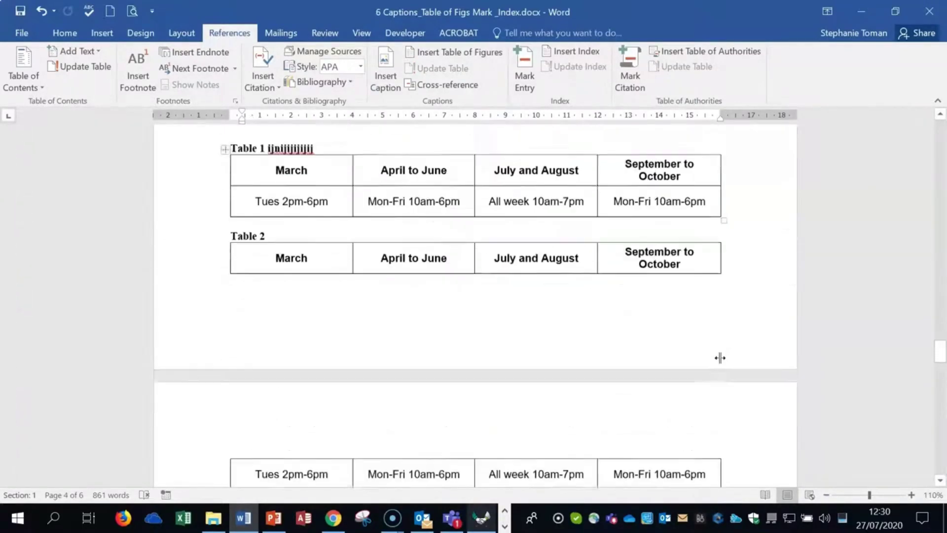
pyautogui.scroll(-5, 720, 358)
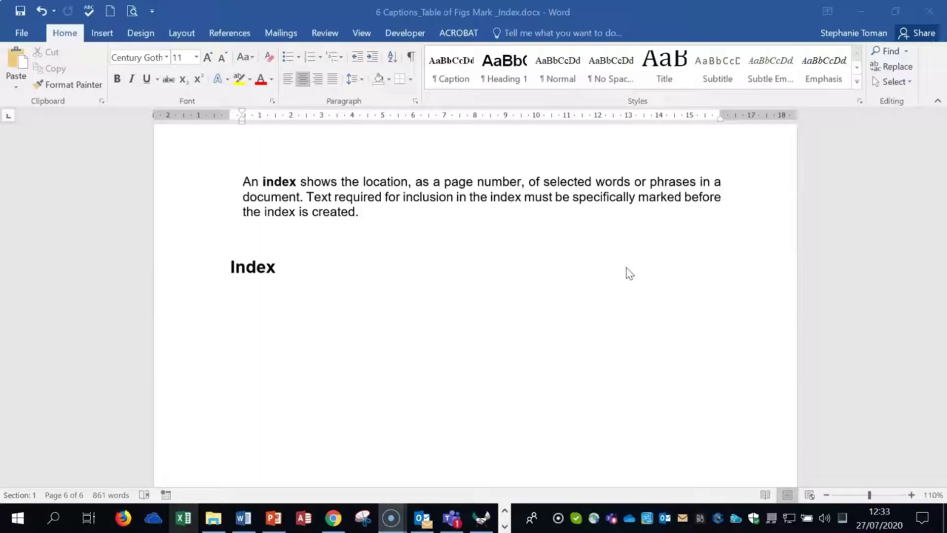
# - Mark the word House in the heading The House as an index entry with the cross-reference option
pyautogui.click(231, 34)
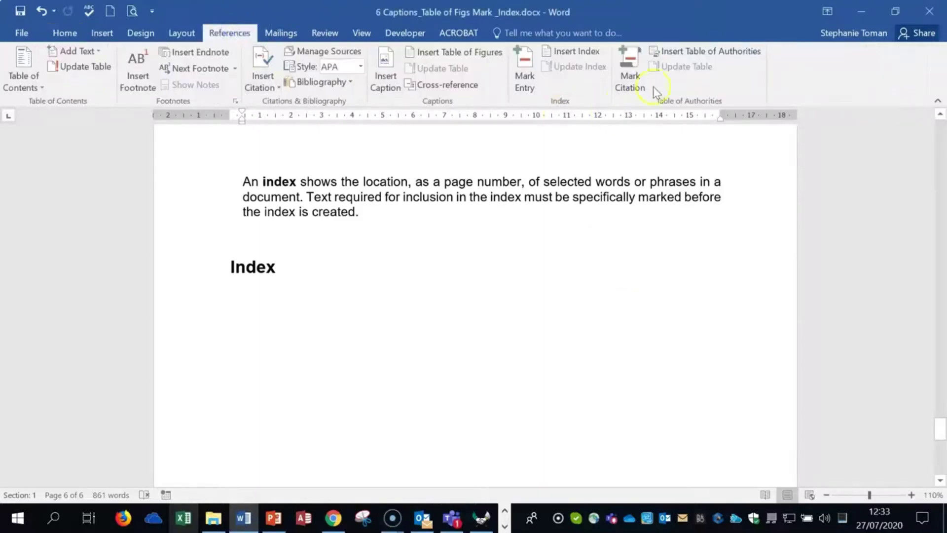
pyautogui.click(581, 53)
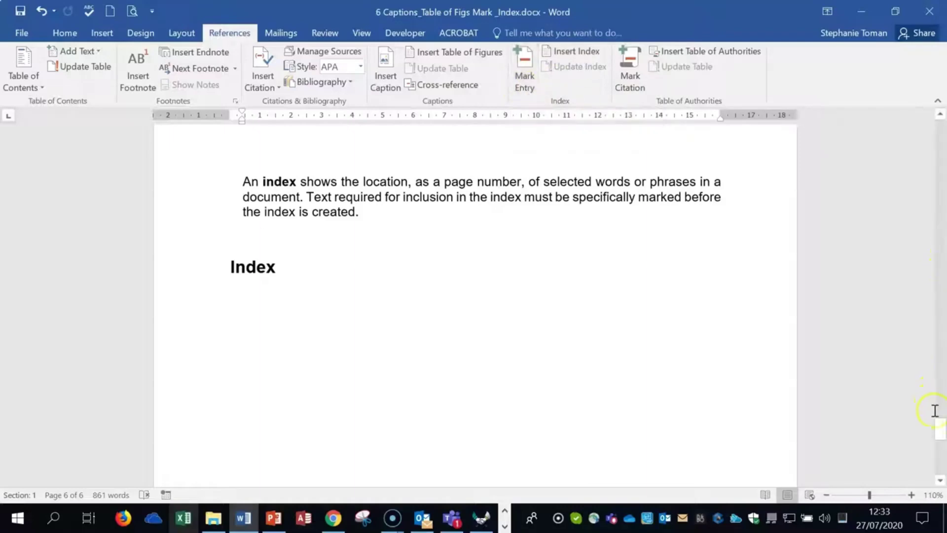
pyautogui.moveTo(940, 423); pyautogui.dragTo(933, 193)
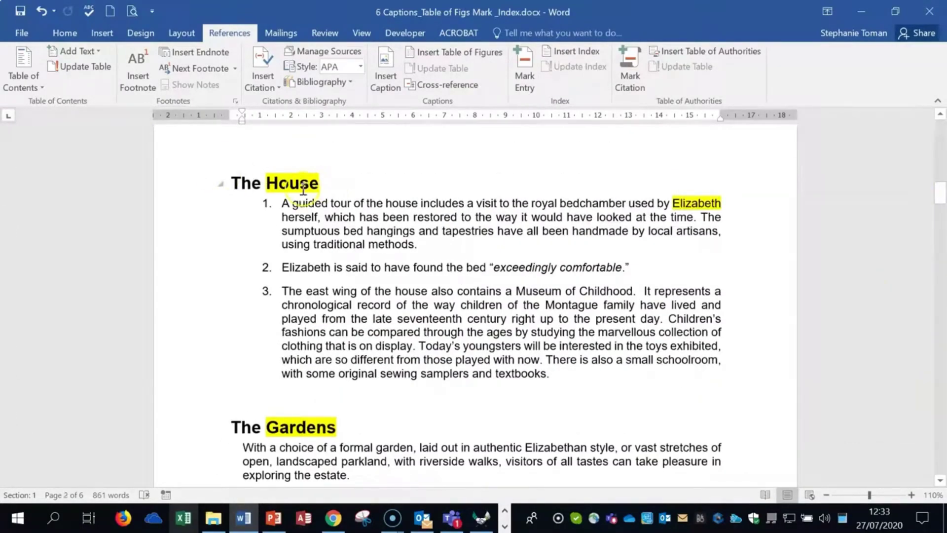
pyautogui.moveTo(295, 179); pyautogui.dragTo(316, 178)
pyautogui.click(524, 69)
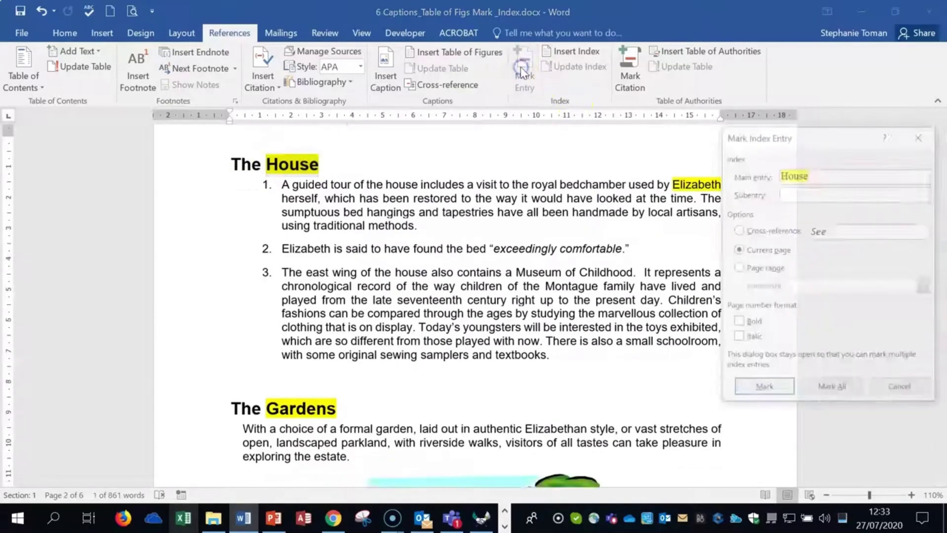
pyautogui.moveTo(833, 137); pyautogui.dragTo(627, 121)
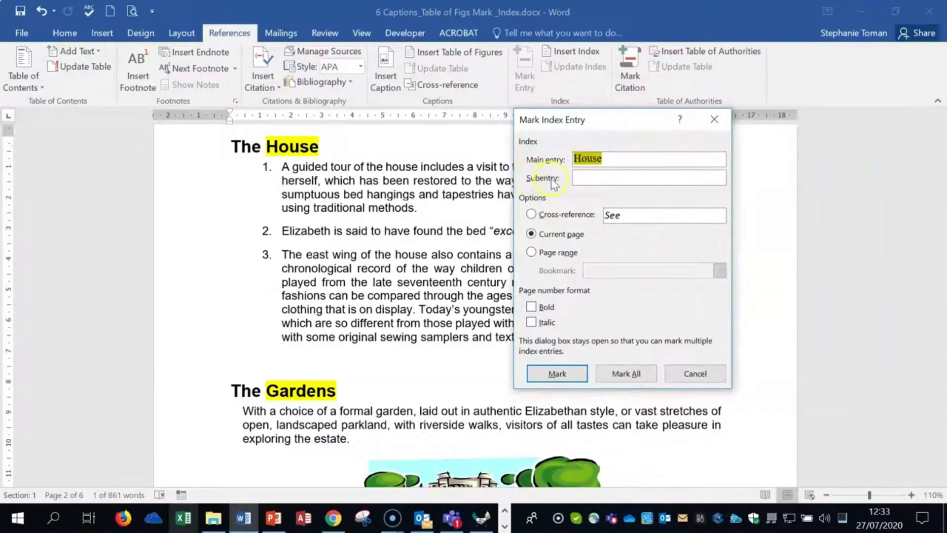
pyautogui.click(531, 214)
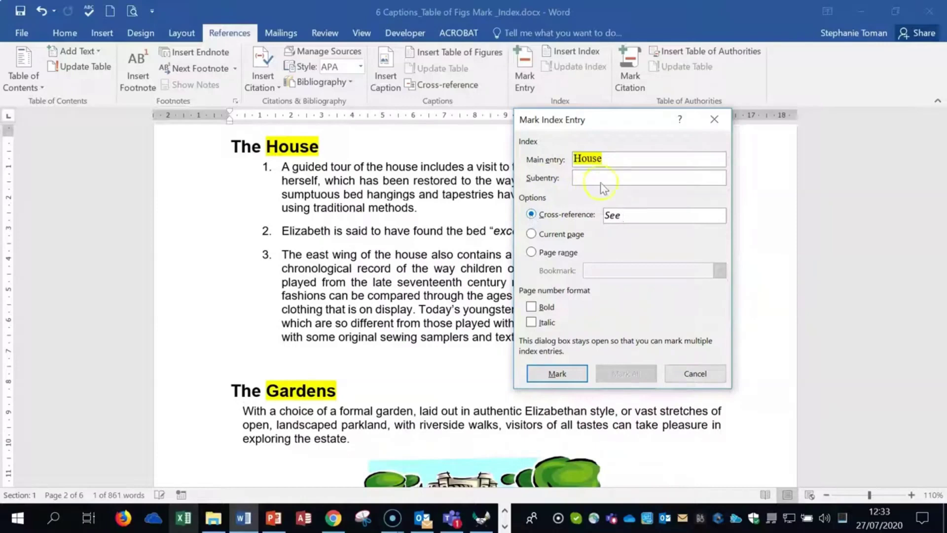
pyautogui.click(627, 154)
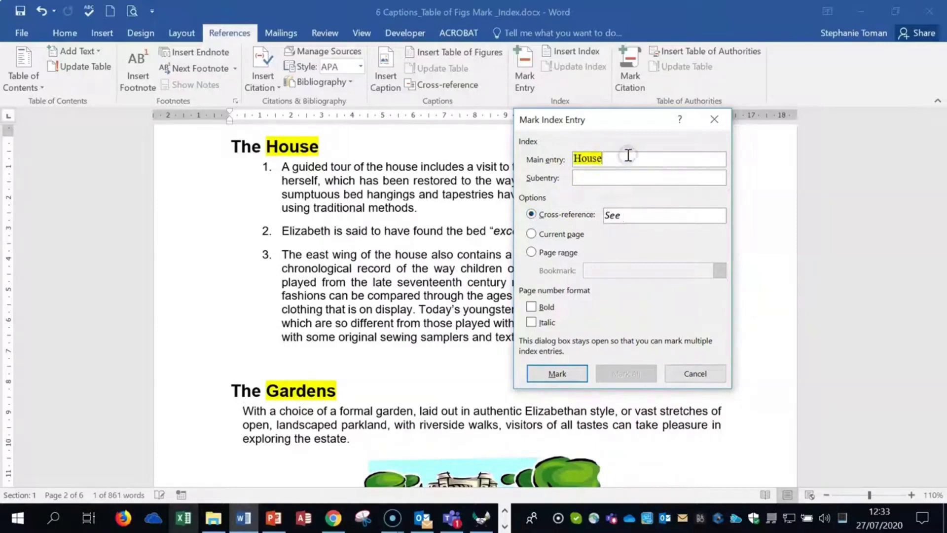
pyautogui.click(557, 373)
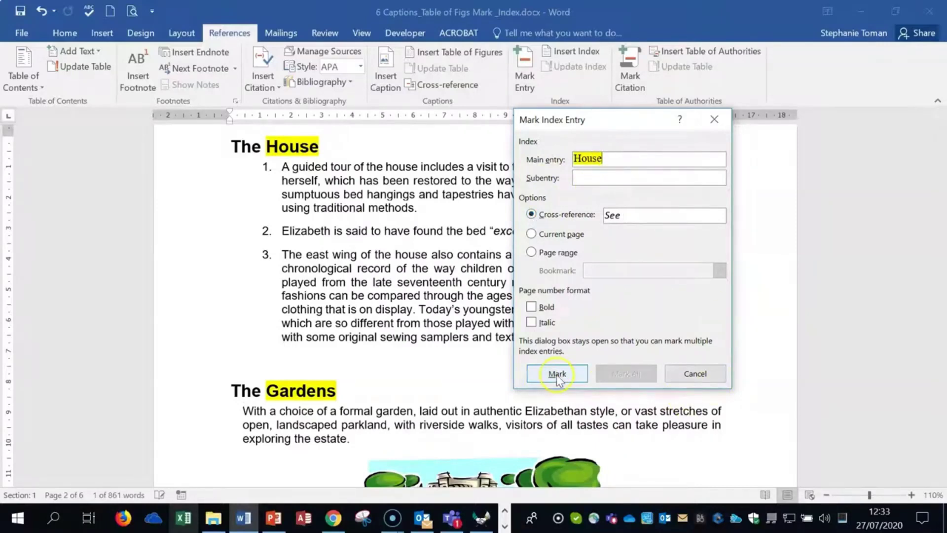
pyautogui.click(695, 374)
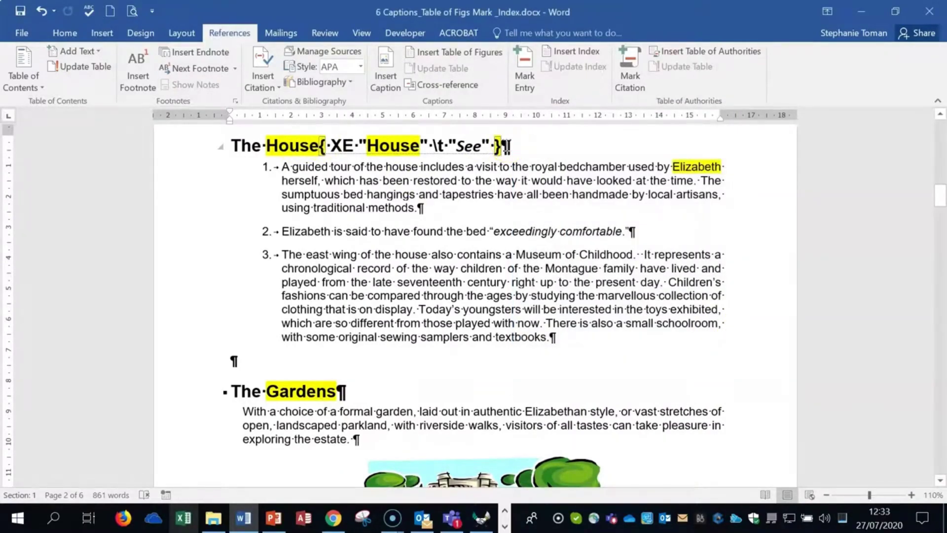
# - Mark Gardens in the heading The Gardens as a current-page index entry with the subentry Grass
pyautogui.scroll(-2, 539, 326)
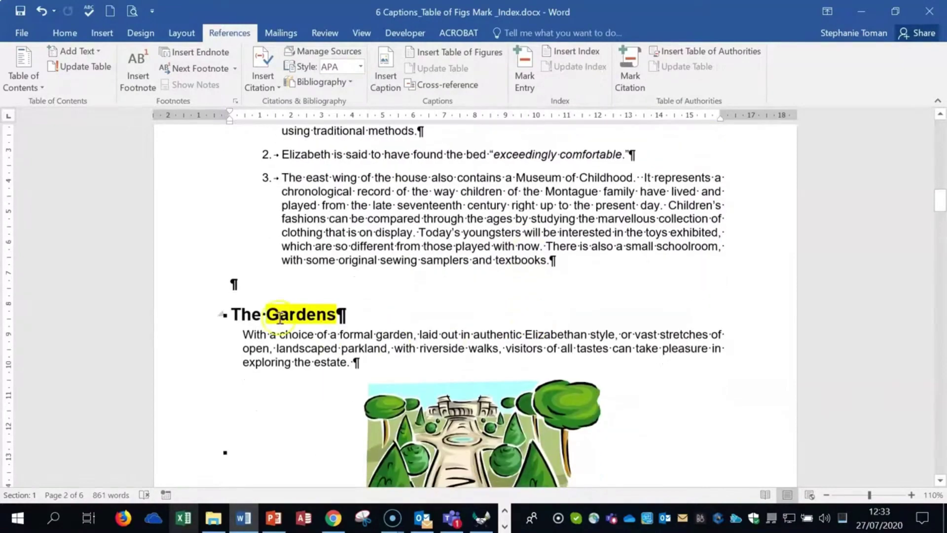
pyautogui.click(264, 310)
pyautogui.moveTo(268, 314); pyautogui.dragTo(343, 314)
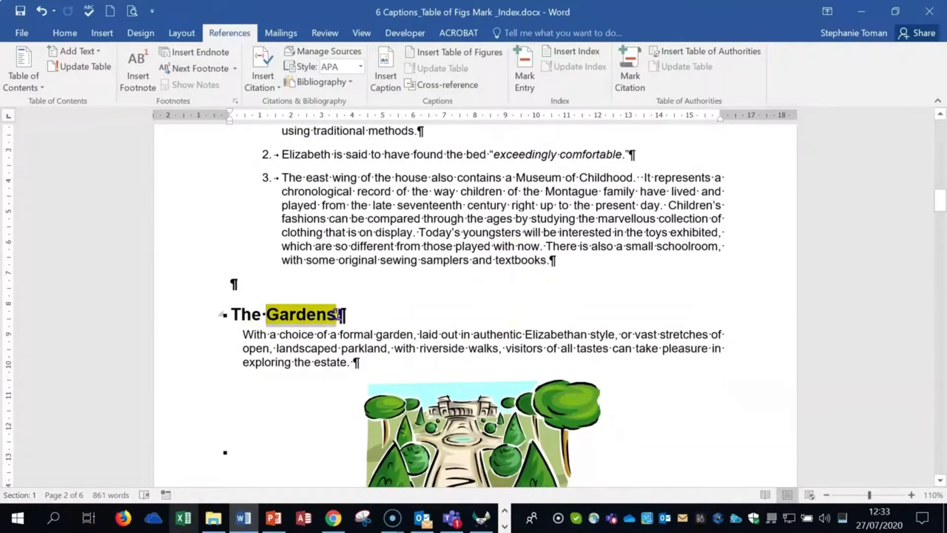
pyautogui.click(525, 69)
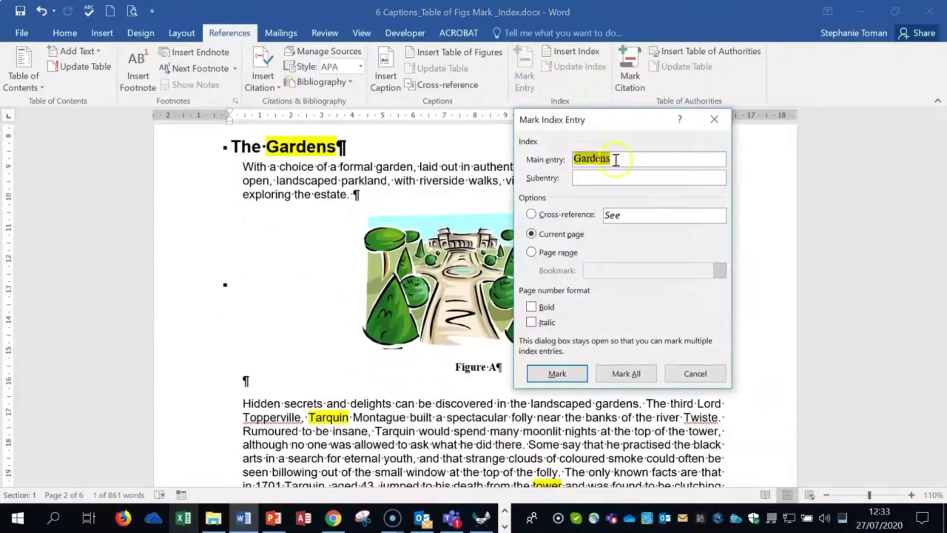
pyautogui.click(608, 180)
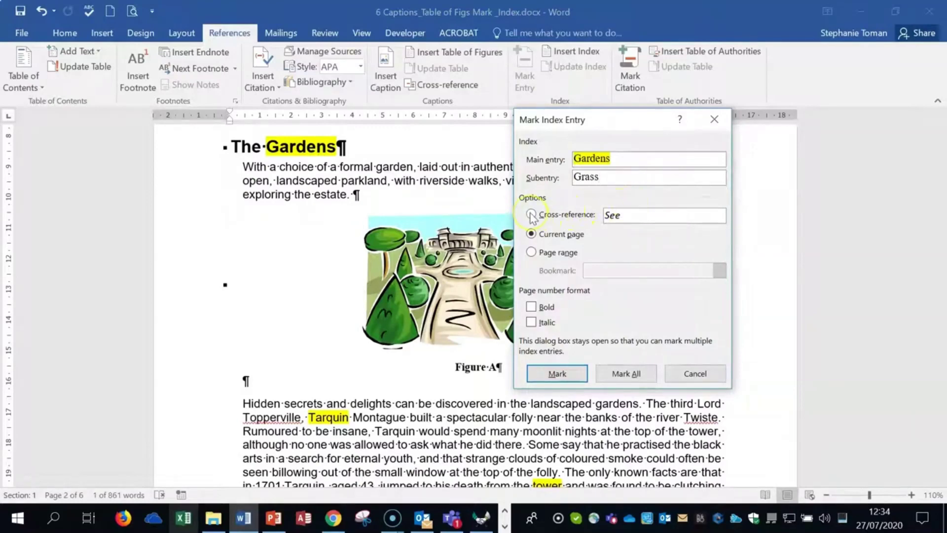
pyautogui.click(575, 373)
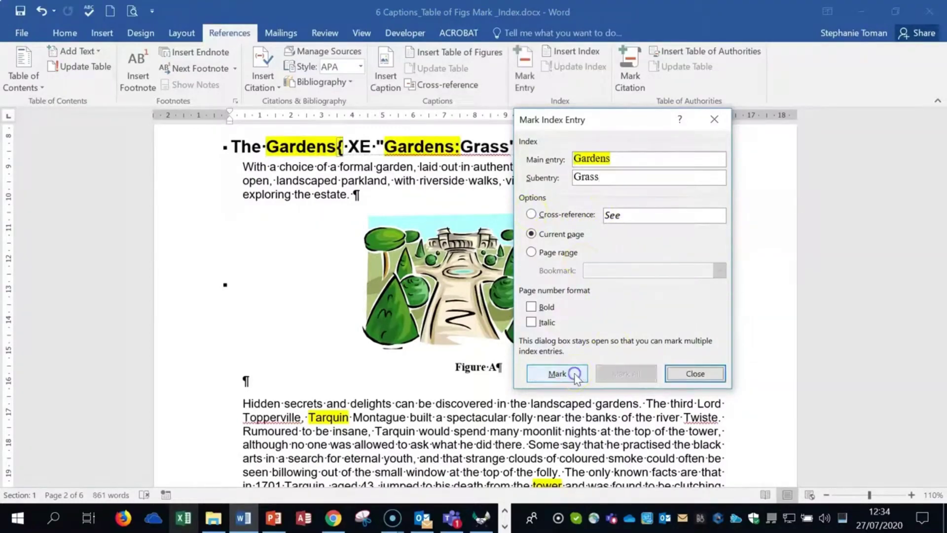
pyautogui.click(694, 373)
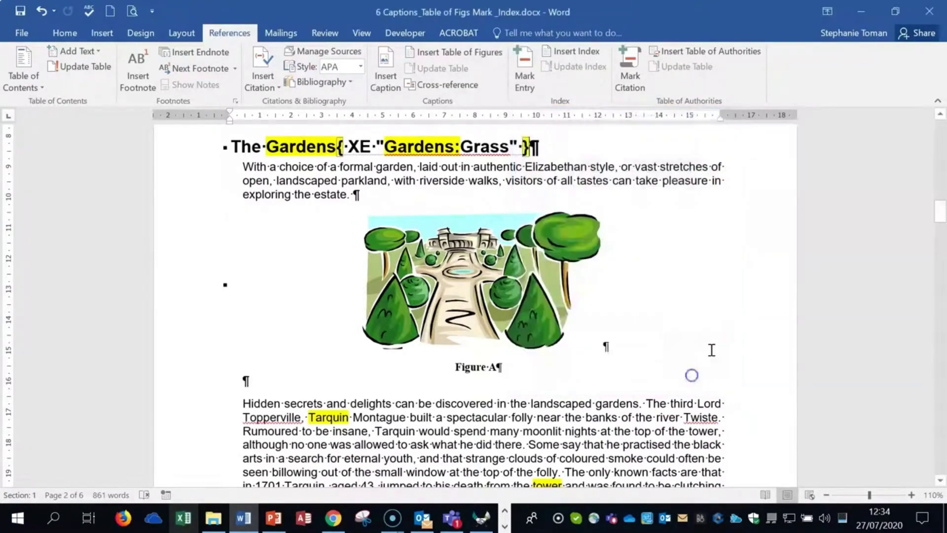
# - Mark the highlighted word tower as an index entry with the subentry Spite and the cross-reference See steeple
pyautogui.scroll(-5, 695, 328)
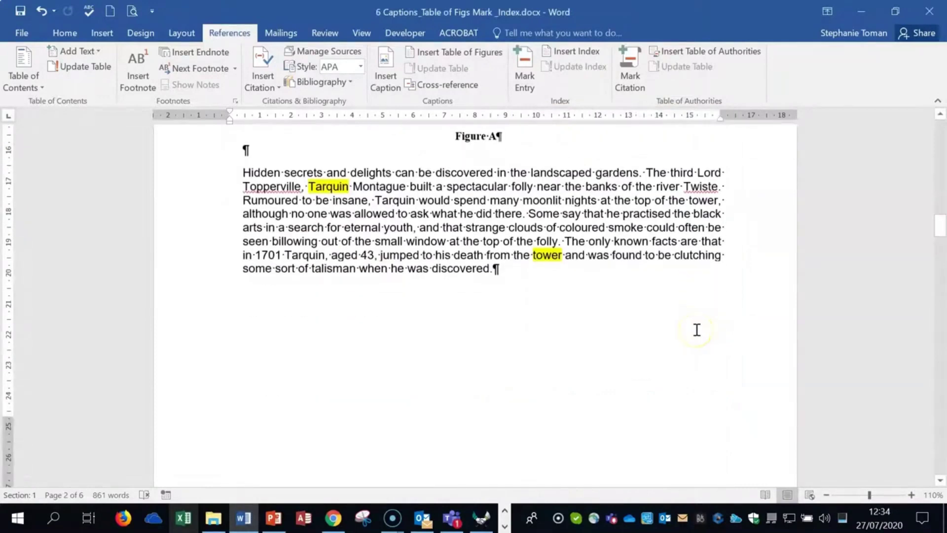
pyautogui.doubleClick(545, 257)
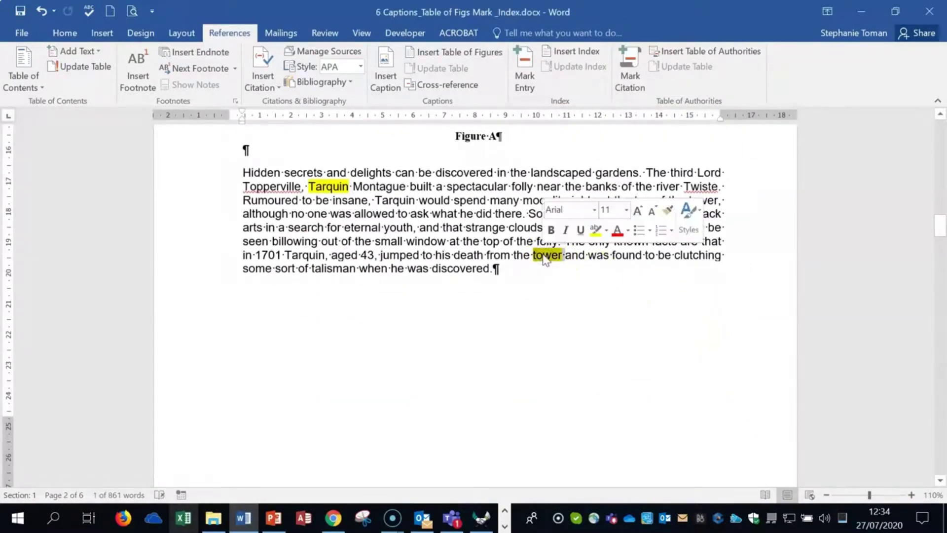
pyautogui.moveTo(936, 238); pyautogui.dragTo(937, 235)
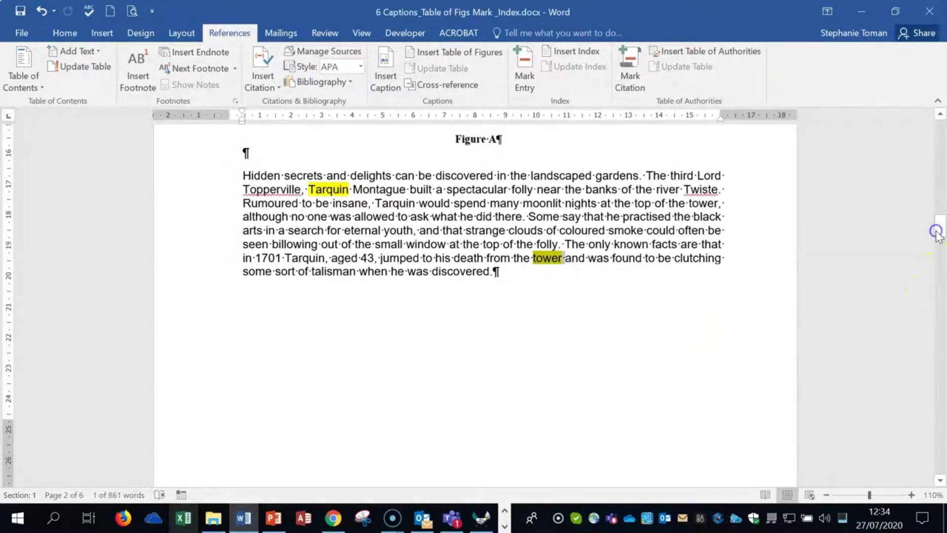
pyautogui.click(524, 73)
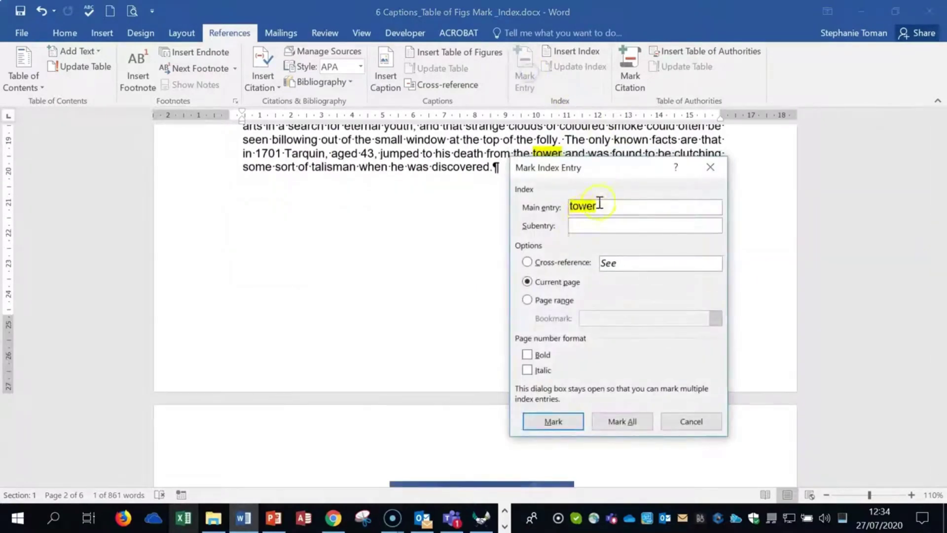
pyautogui.click(577, 226)
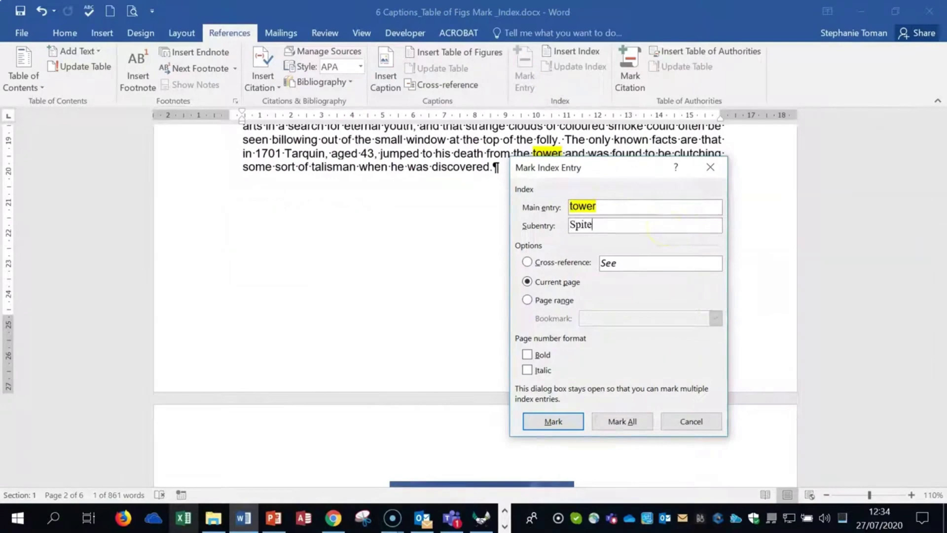
pyautogui.click(528, 263)
pyautogui.click(623, 264)
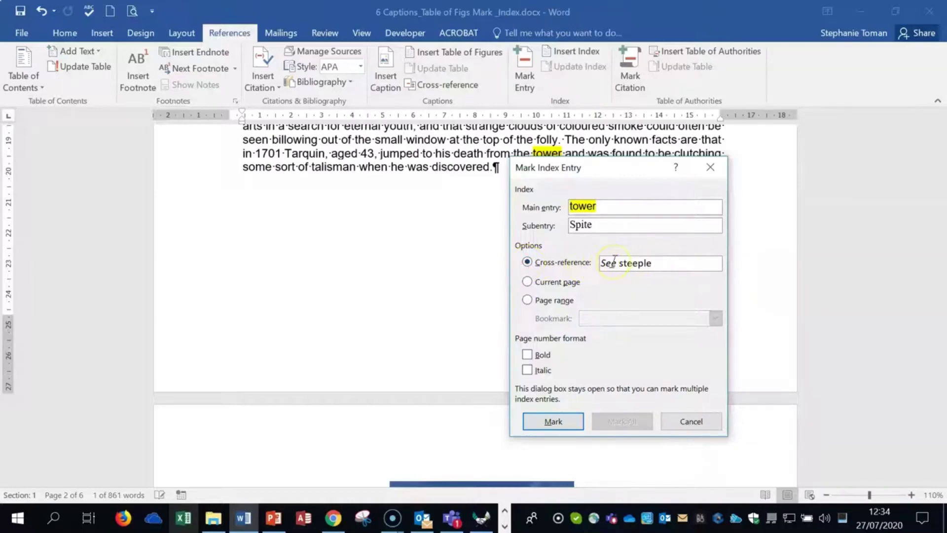
pyautogui.click(548, 422)
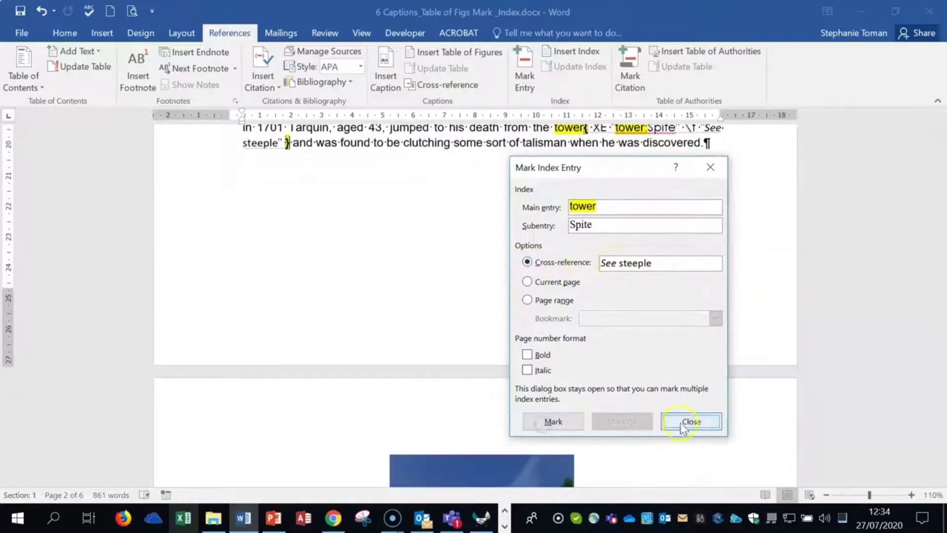
pyautogui.click(698, 419)
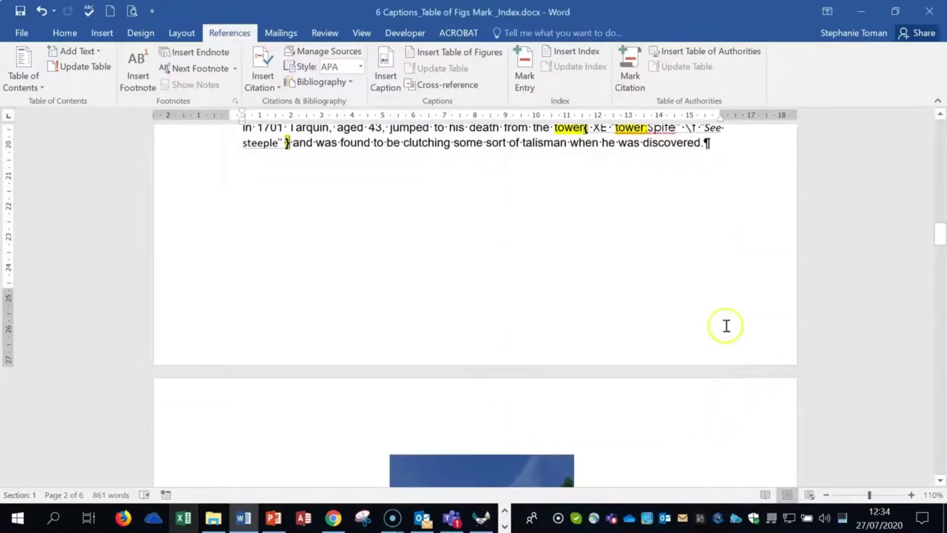
# - Review the marked index entries in the text, hiding the formatting marks and showing them again
pyautogui.scroll(-6, 725, 324)
pyautogui.scroll(7, 726, 324)
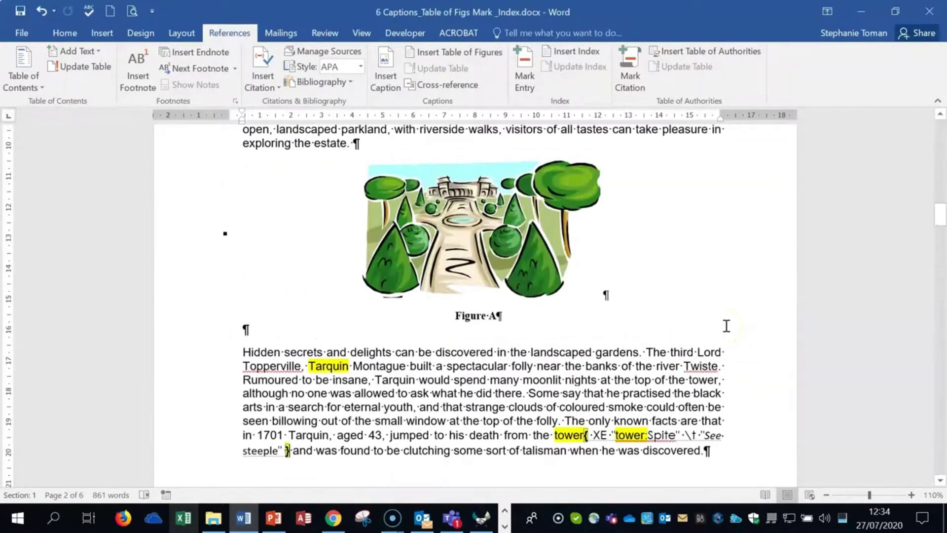
pyautogui.scroll(4, 725, 325)
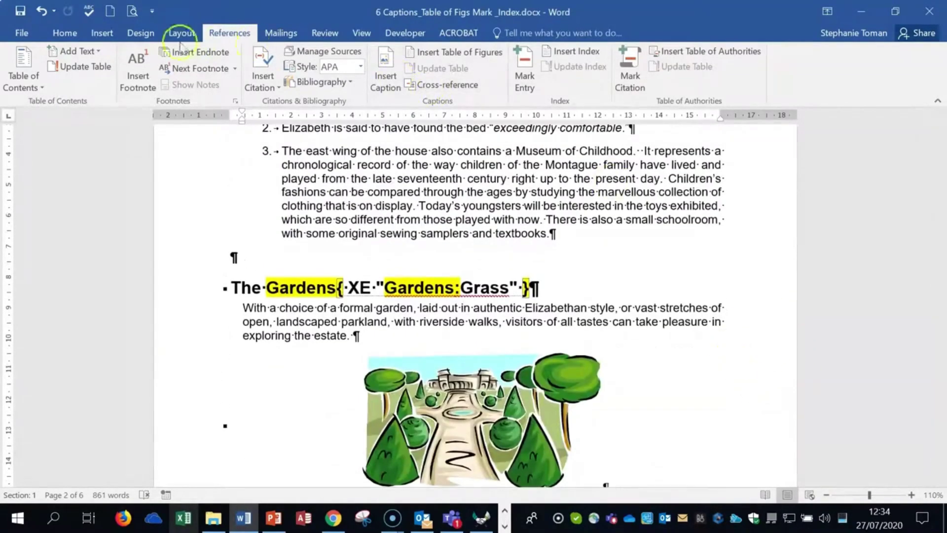
pyautogui.click(65, 33)
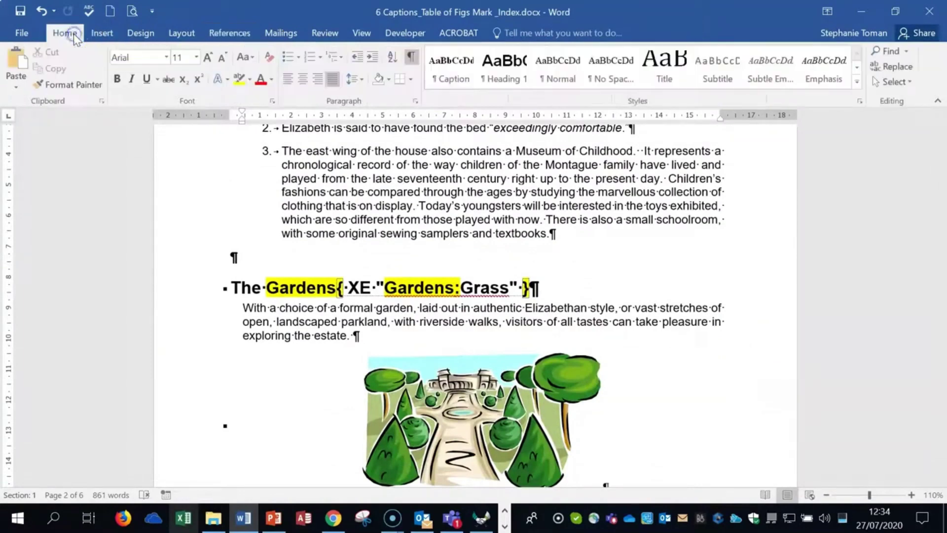
pyautogui.click(407, 61)
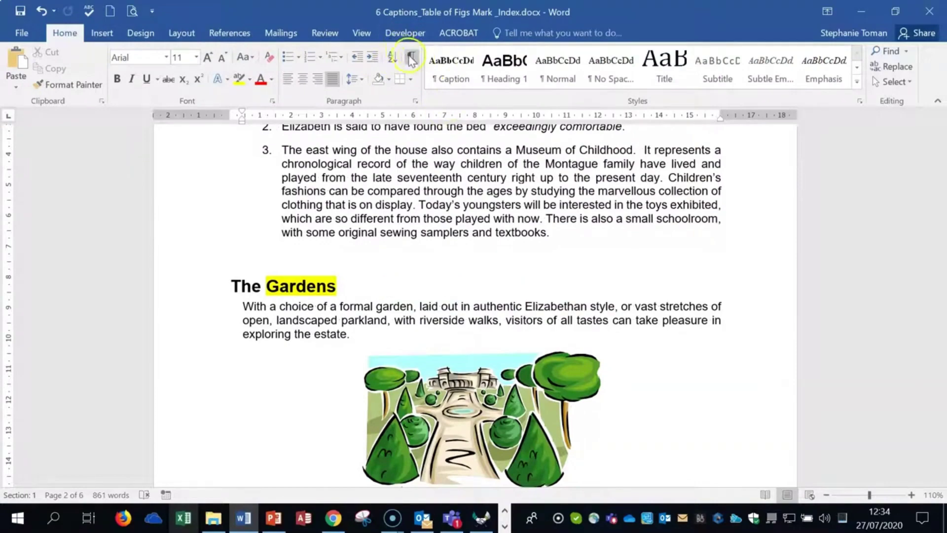
pyautogui.click(412, 59)
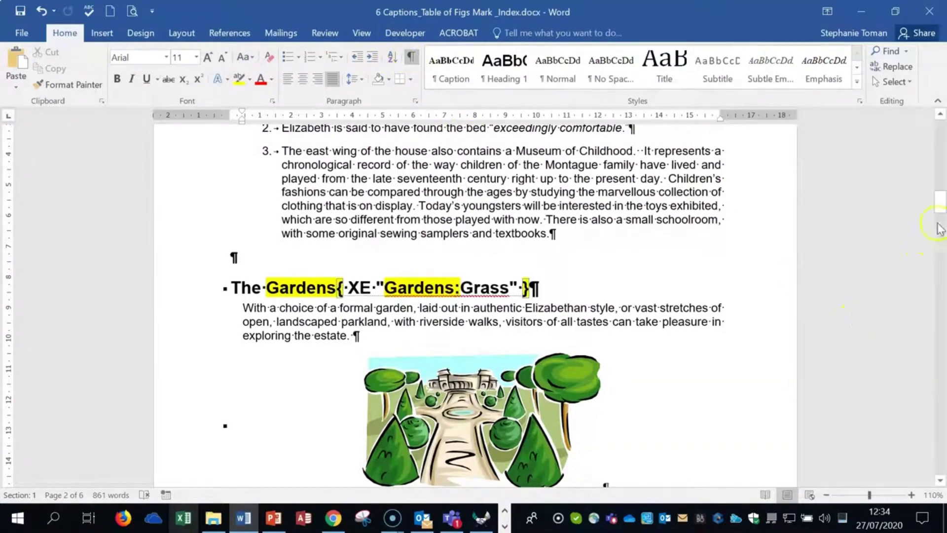
# - Insert a two-column index in the Fancy format on the second blank line below the Index heading
pyautogui.moveTo(941, 217); pyautogui.dragTo(942, 431)
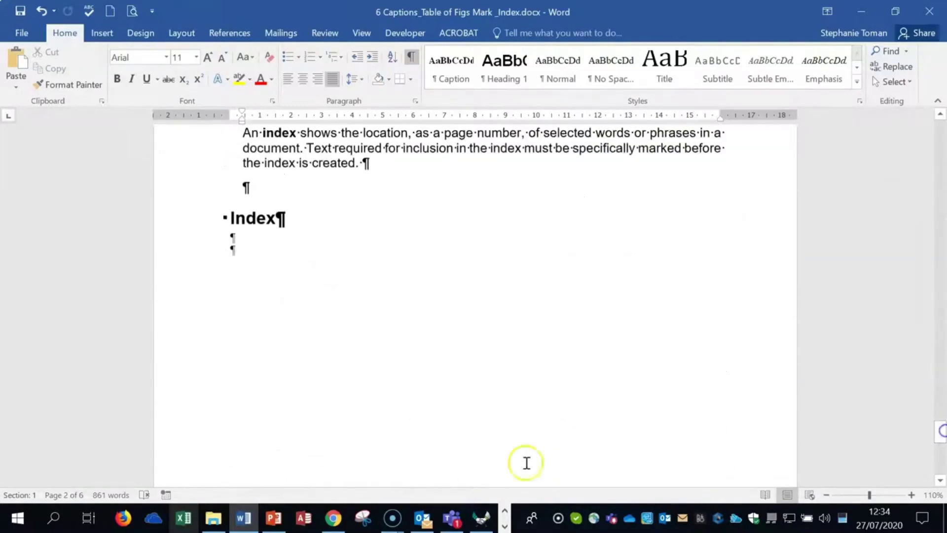
pyautogui.click(232, 248)
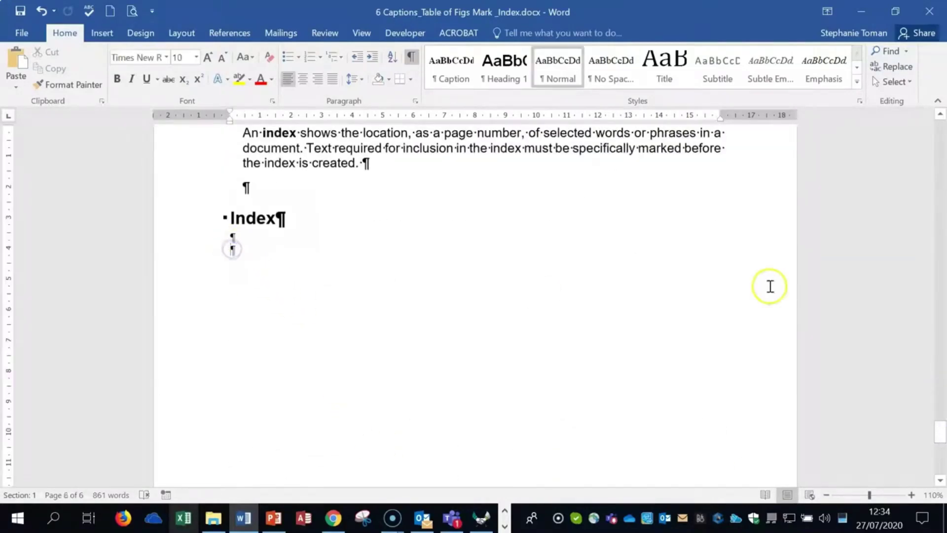
pyautogui.click(228, 33)
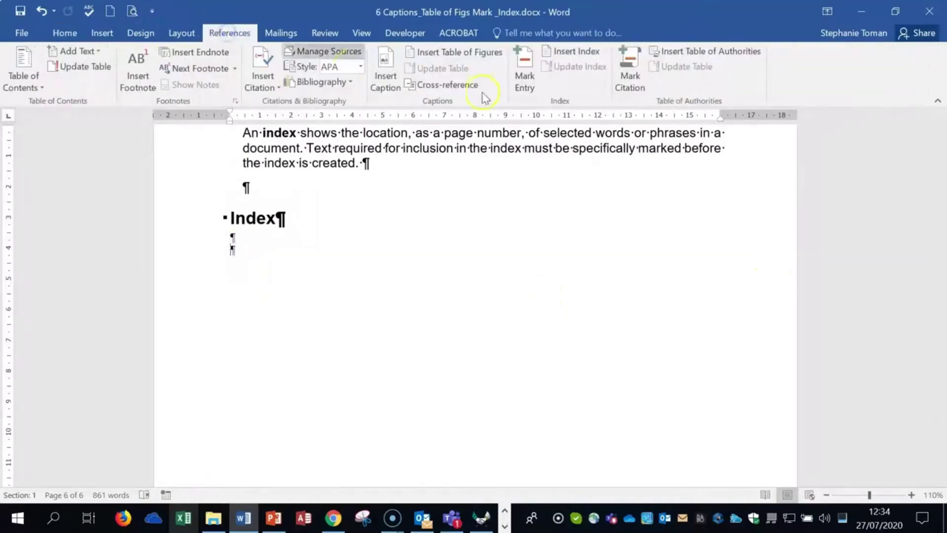
pyautogui.click(579, 52)
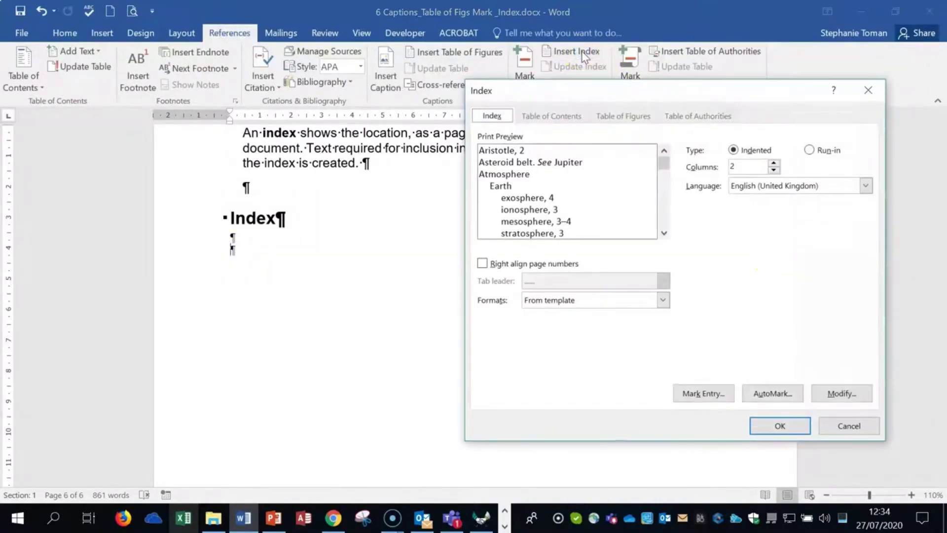
pyautogui.moveTo(653, 91); pyautogui.dragTo(598, 98)
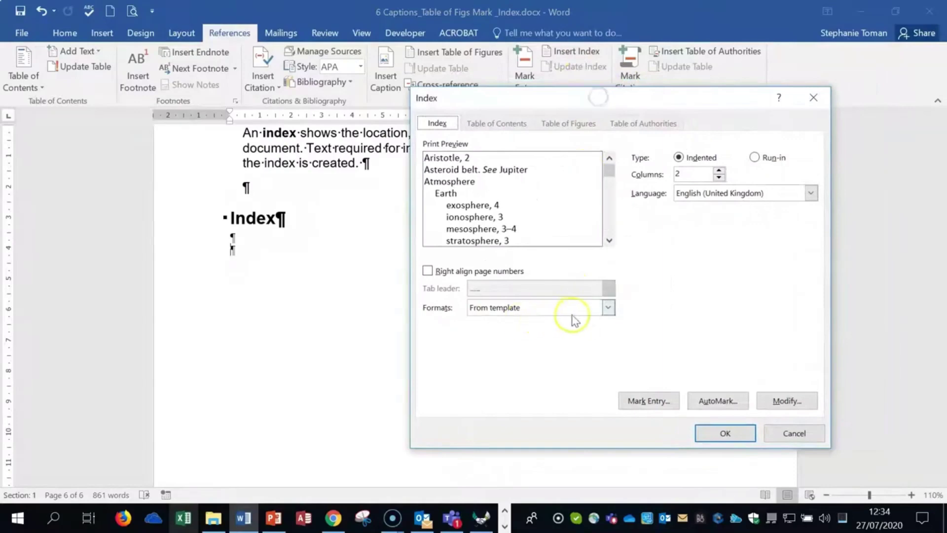
pyautogui.click(607, 307)
pyautogui.click(545, 331)
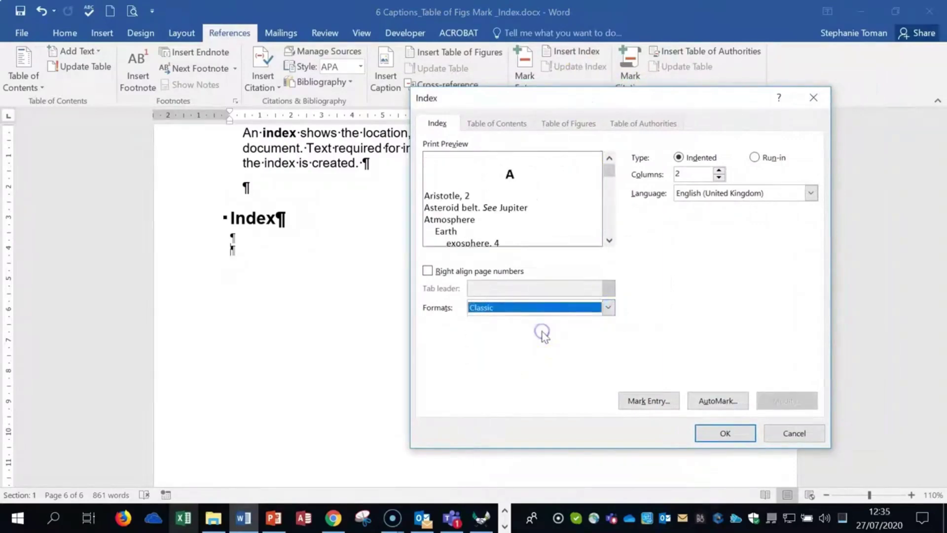
pyautogui.click(609, 304)
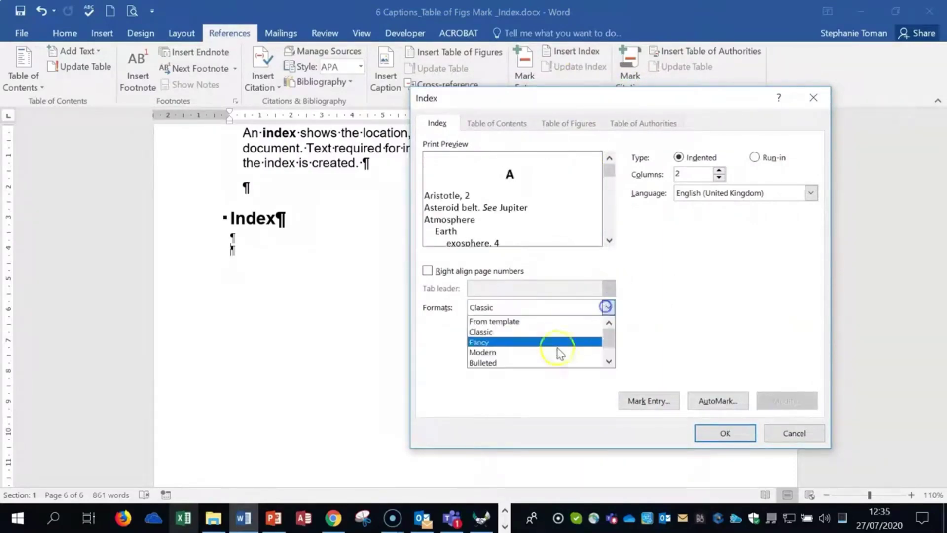
pyautogui.click(557, 340)
pyautogui.moveTo(606, 308); pyautogui.dragTo(555, 341)
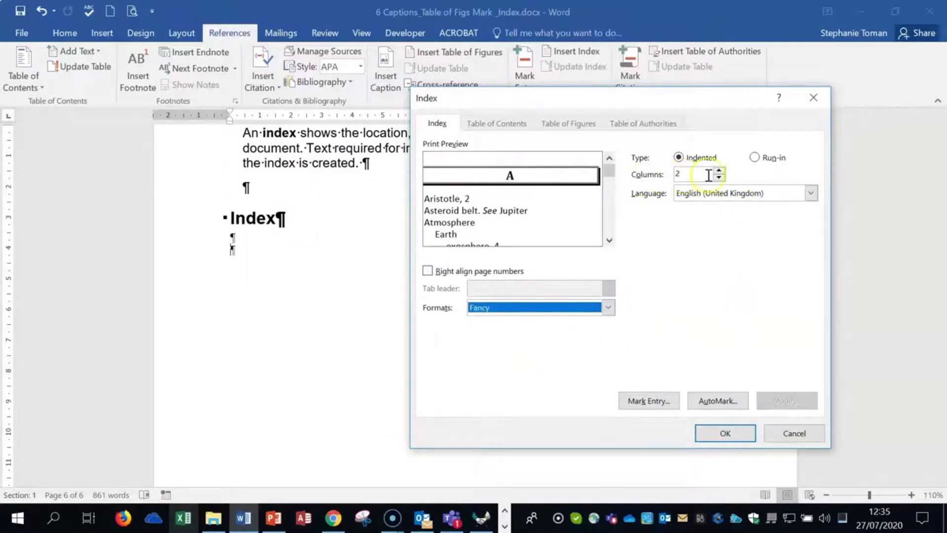
pyautogui.click(722, 433)
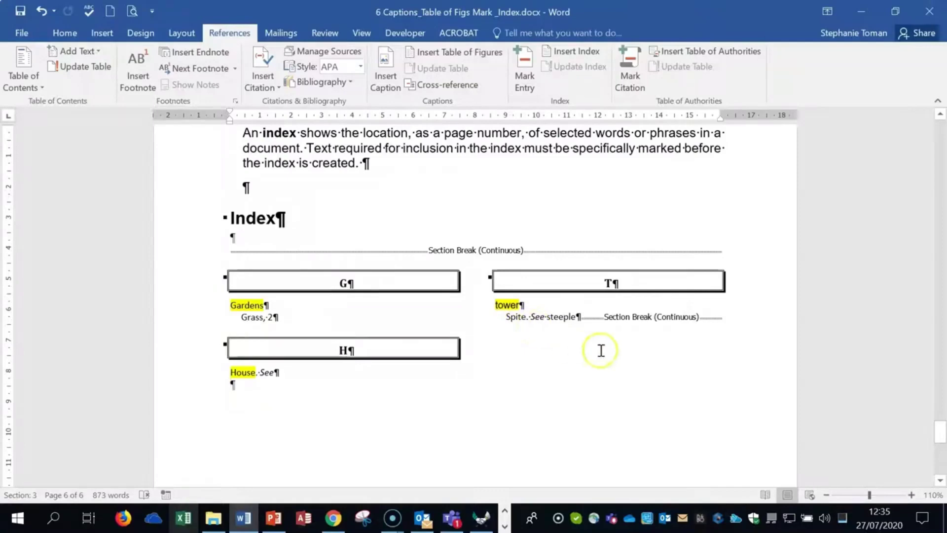
# - Hide the formatting marks and compare the highlighted words in the text with the entries in the inserted index
pyautogui.scroll(5, 601, 350)
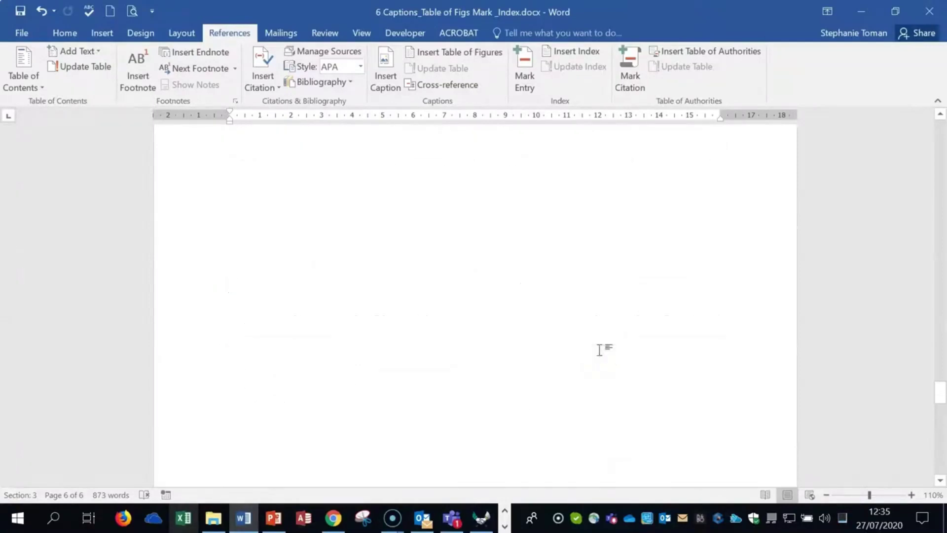
pyautogui.moveTo(940, 394); pyautogui.dragTo(940, 393)
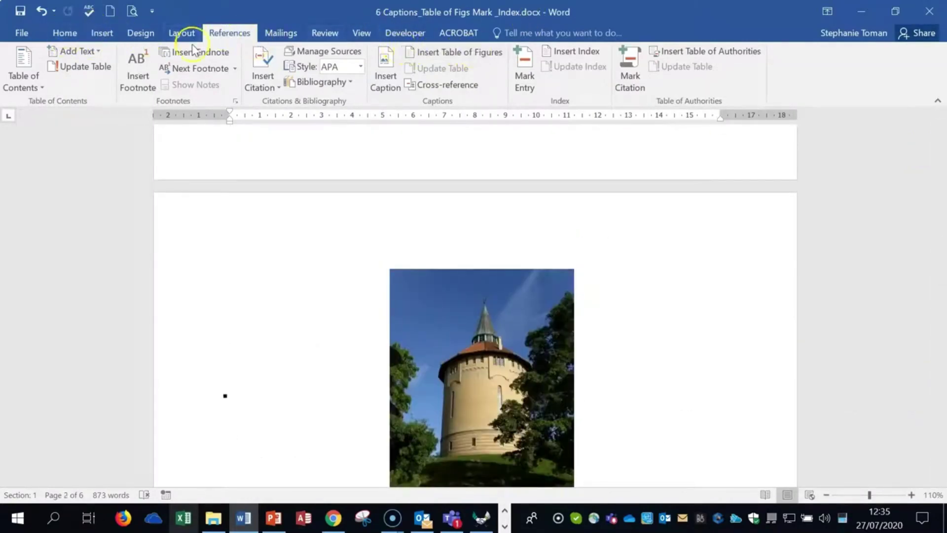
pyautogui.click(65, 33)
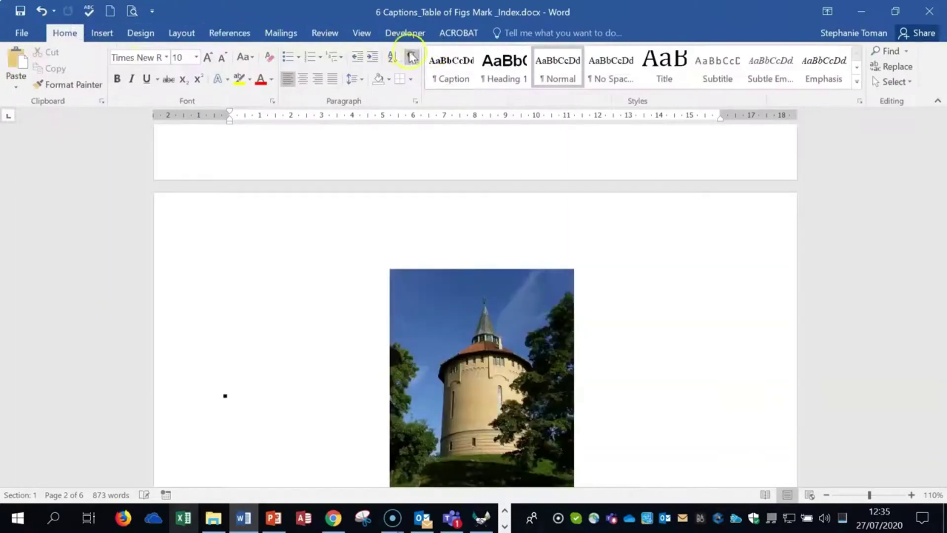
pyautogui.click(676, 289)
pyautogui.scroll(-7, 702, 281)
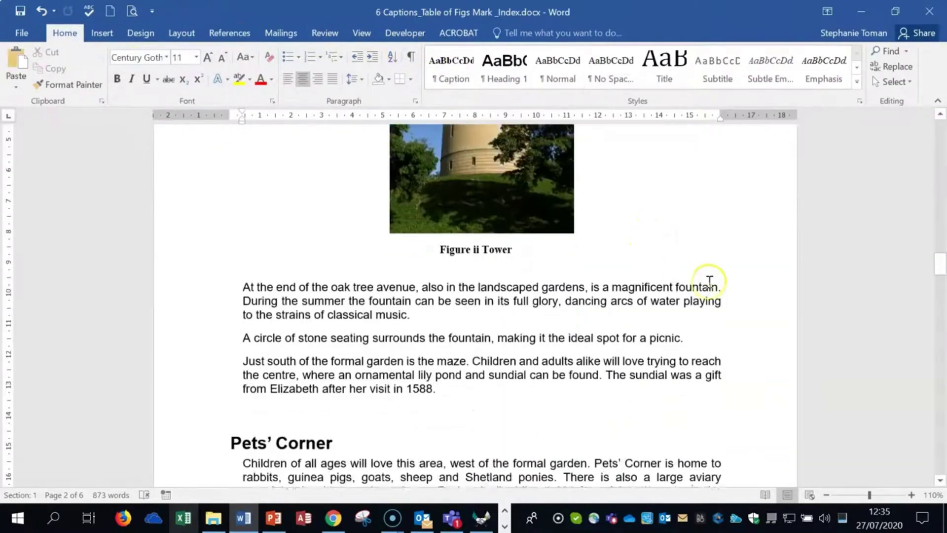
pyautogui.scroll(15, 709, 281)
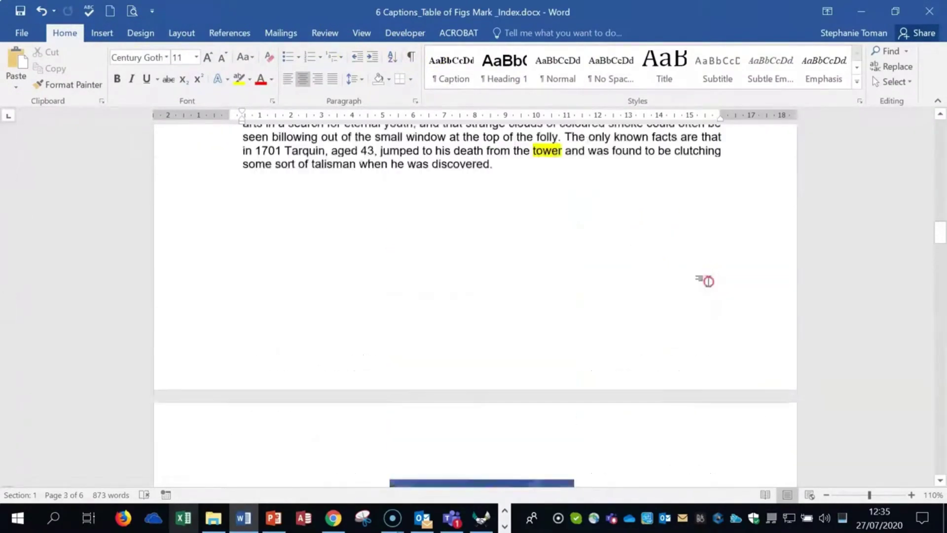
pyautogui.scroll(8, 709, 281)
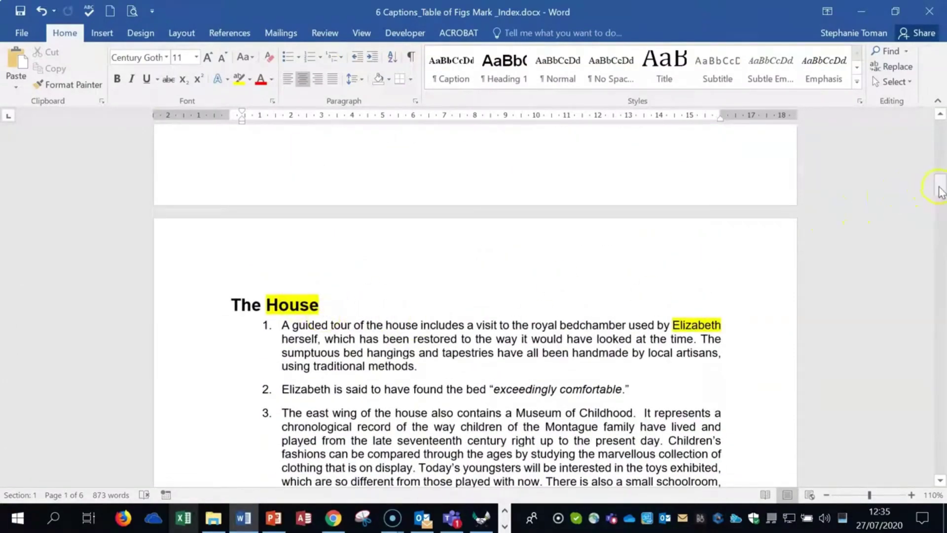
pyautogui.moveTo(940, 191); pyautogui.dragTo(920, 433)
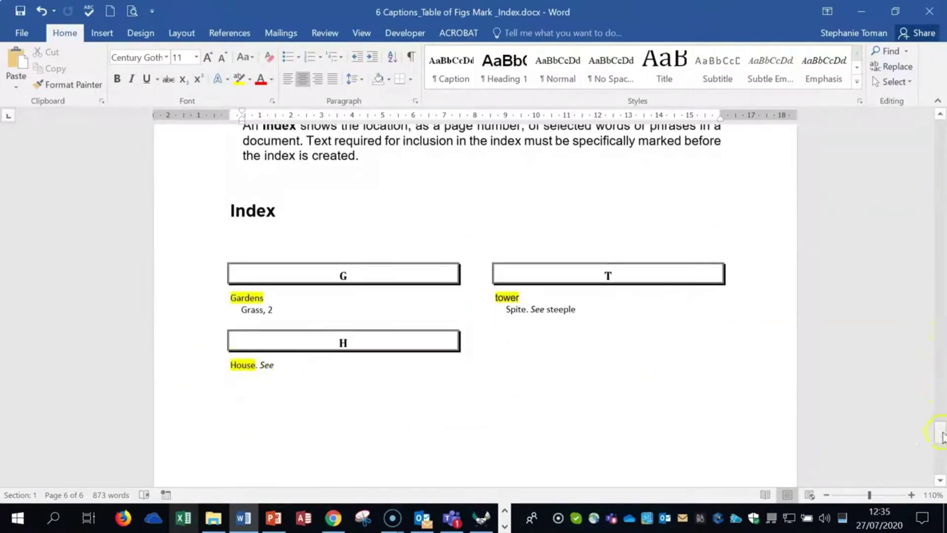
pyautogui.moveTo(942, 434)
pyautogui.mouseDown()
pyautogui.moveTo(942, 412)
pyautogui.moveTo(941, 440)
pyautogui.mouseUp()
pyautogui.click(288, 228)
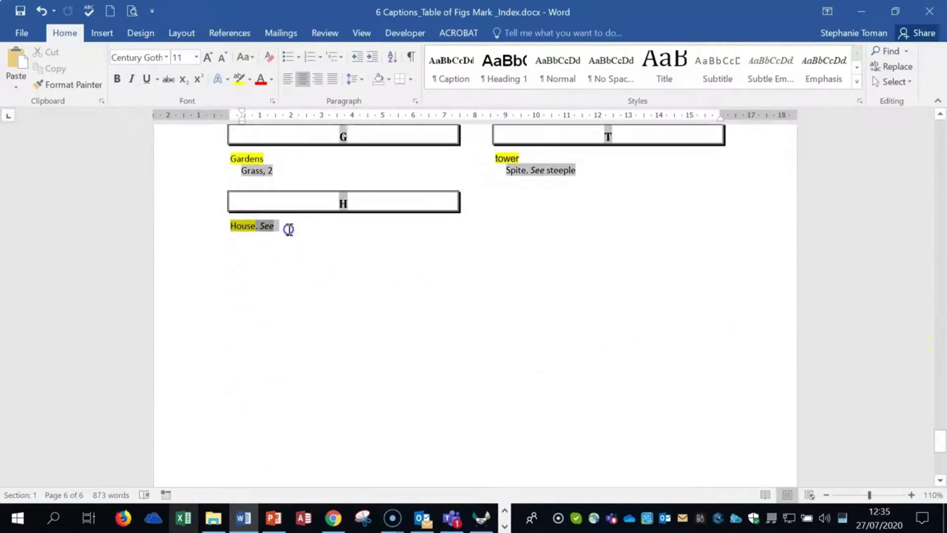
pyautogui.click(547, 269)
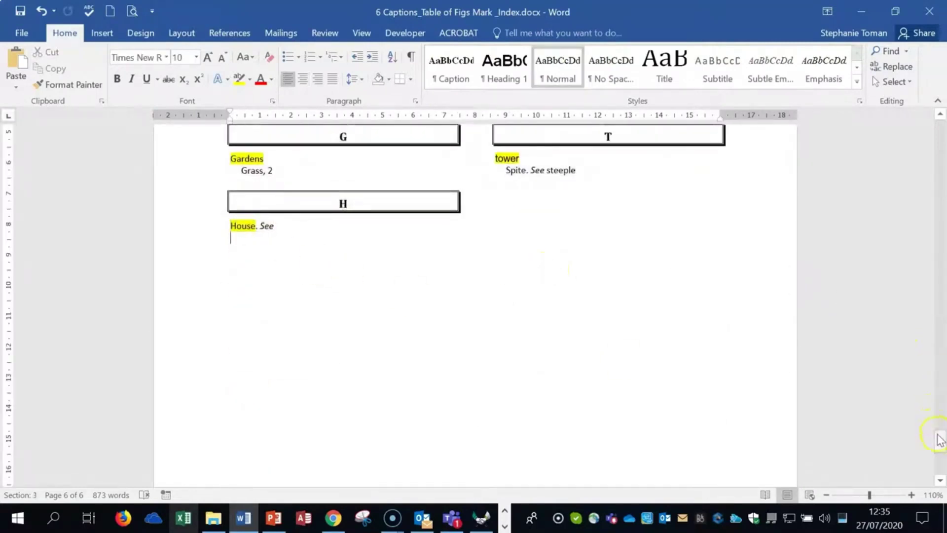
# - Show the formatting marks and delete the index entry field after House in the heading The House
pyautogui.moveTo(939, 439); pyautogui.dragTo(932, 176)
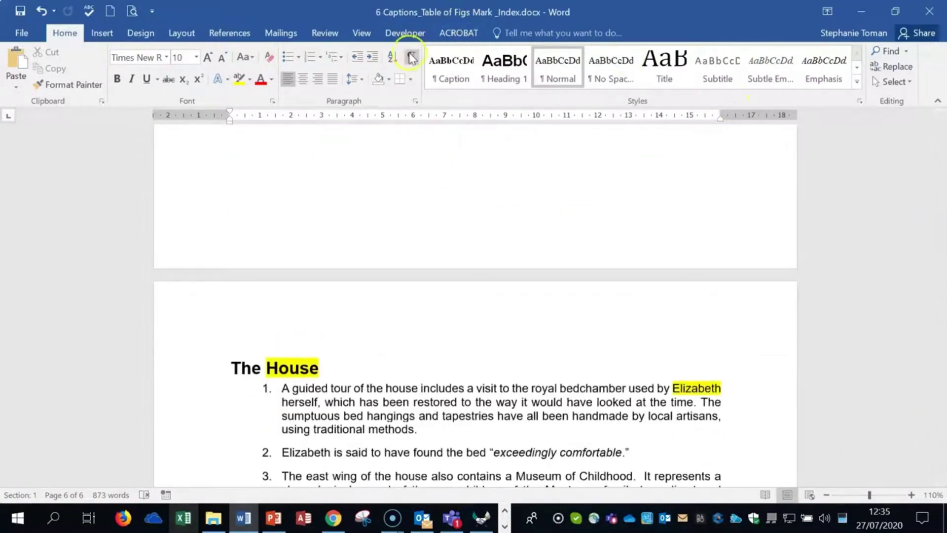
pyautogui.click(412, 58)
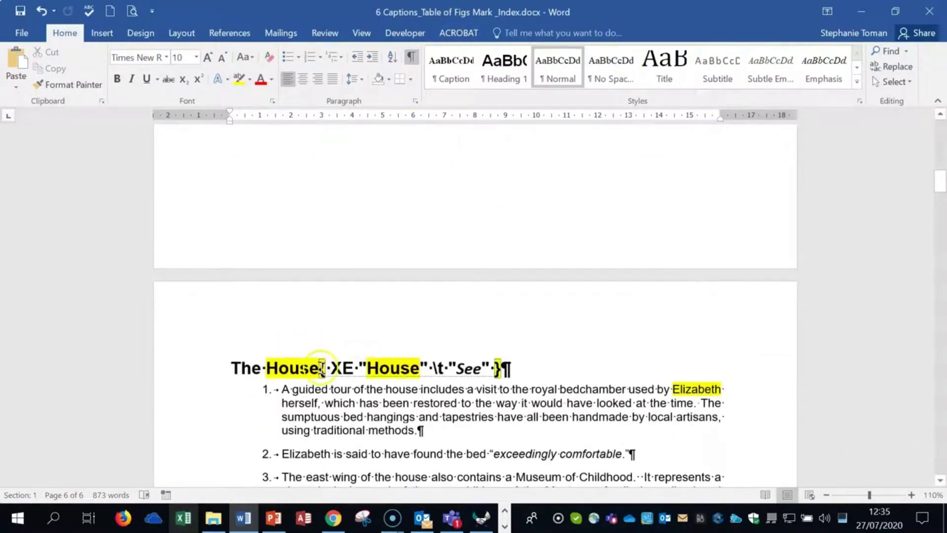
pyautogui.click(337, 368)
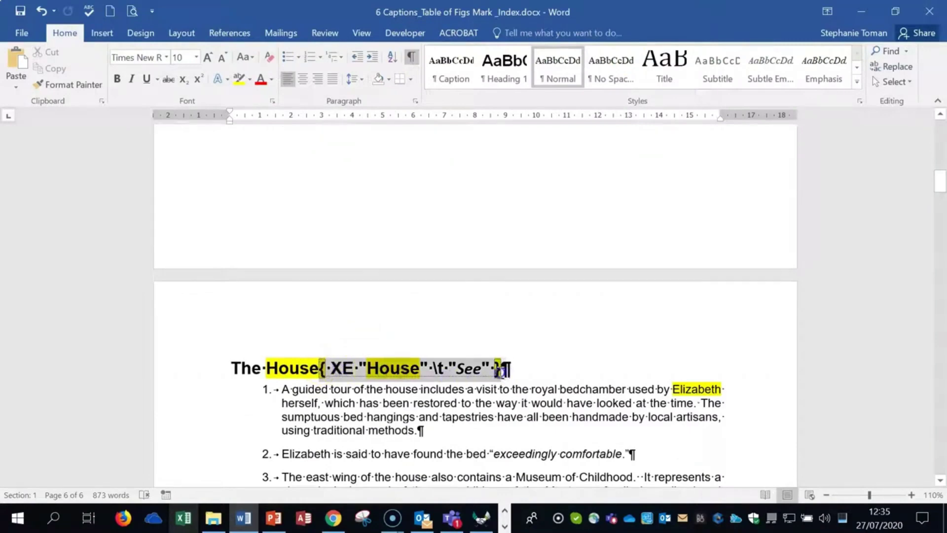
pyautogui.moveTo(502, 372); pyautogui.dragTo(505, 370)
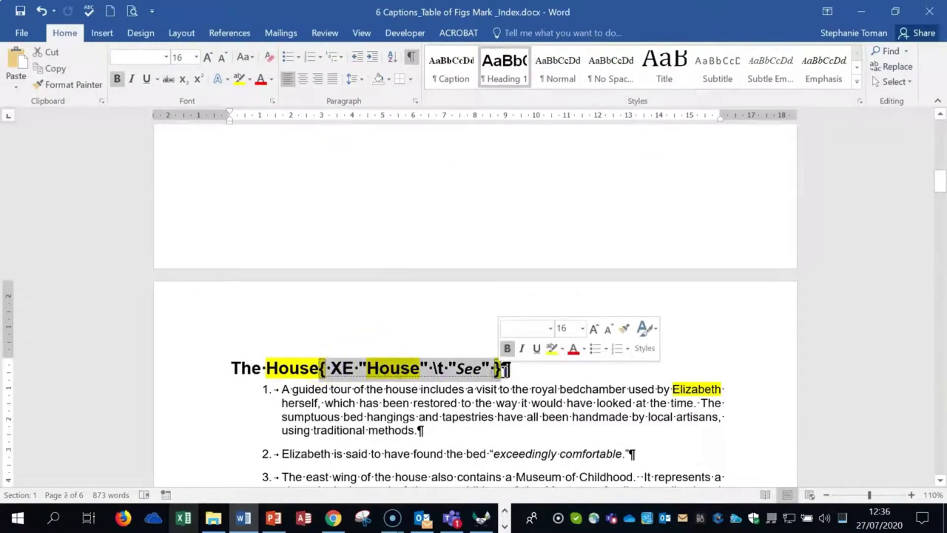
pyautogui.press('Delete')
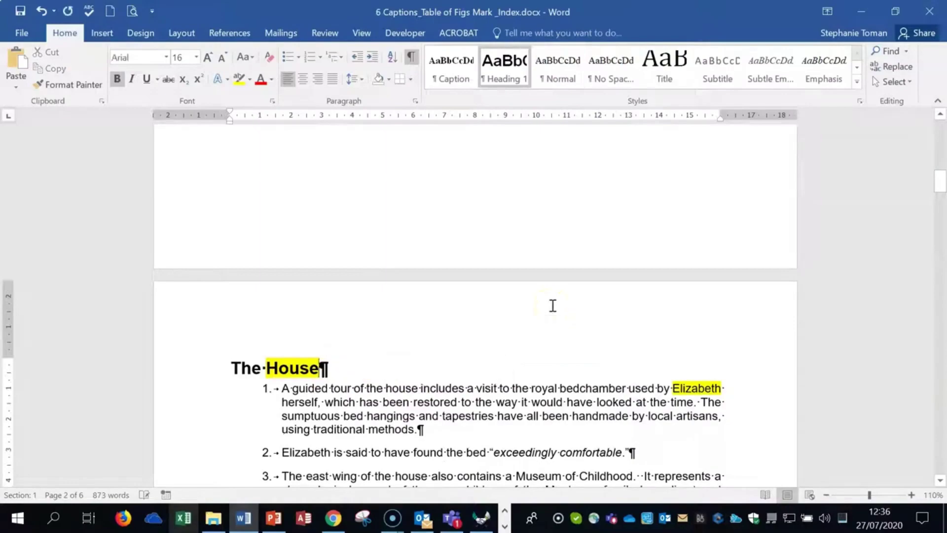
pyautogui.click(563, 330)
# - Update the index field below the Index heading
pyautogui.moveTo(938, 203); pyautogui.dragTo(940, 427)
pyautogui.click(342, 423)
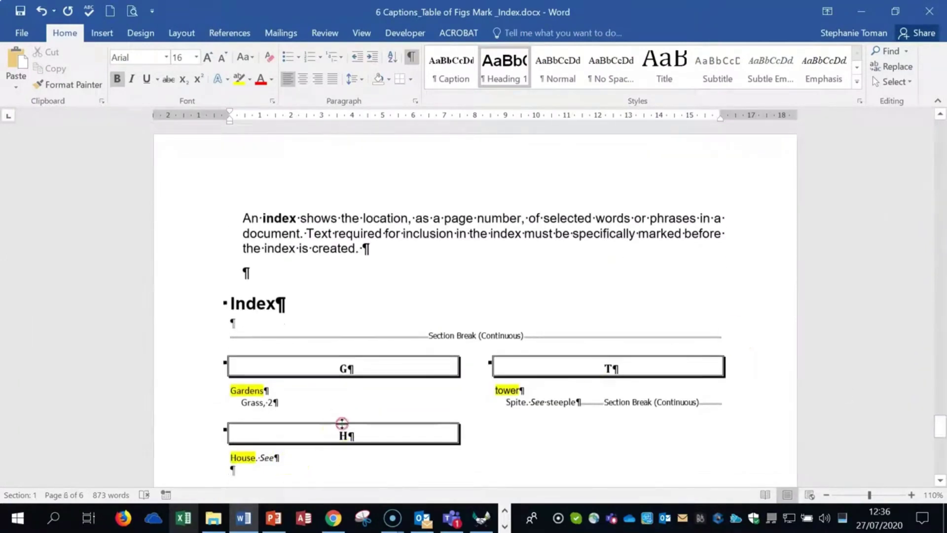
pyautogui.rightClick(377, 407)
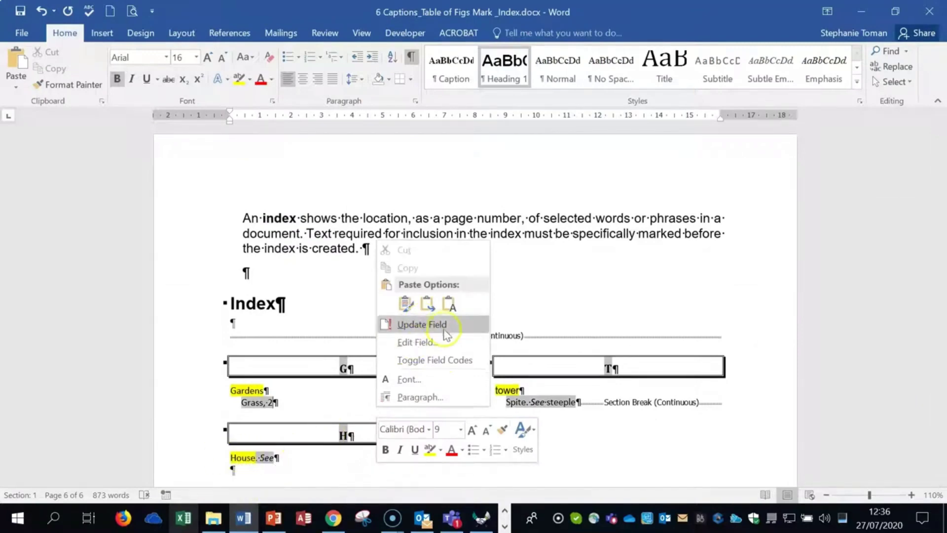
pyautogui.click(422, 325)
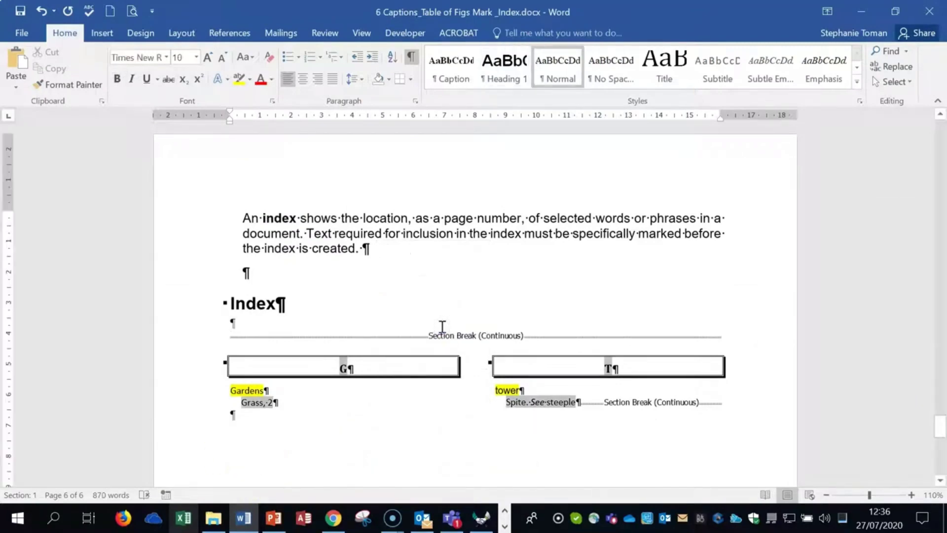
pyautogui.click(801, 297)
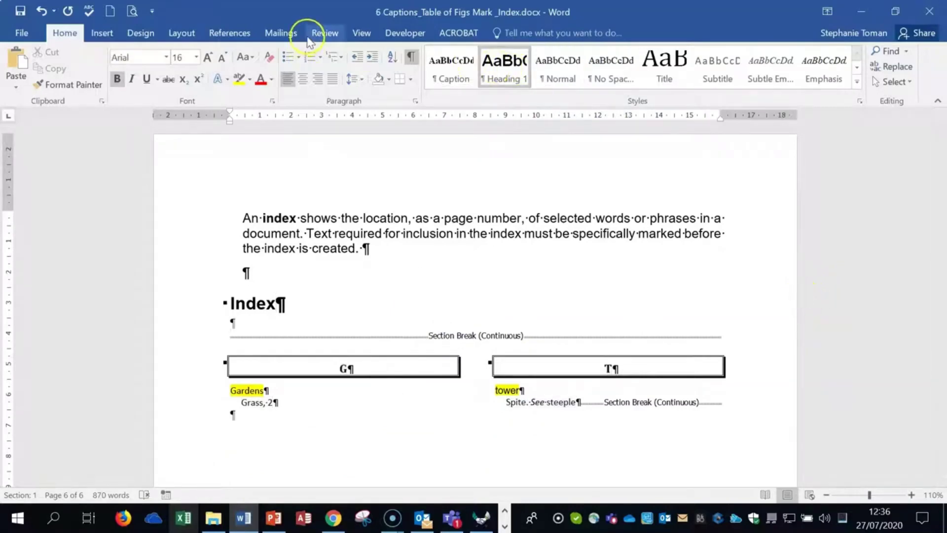
# - Examine the Mark Index Entry options for the word Index in the heading and close them without marking
pyautogui.click(237, 33)
pyautogui.doubleClick(254, 303)
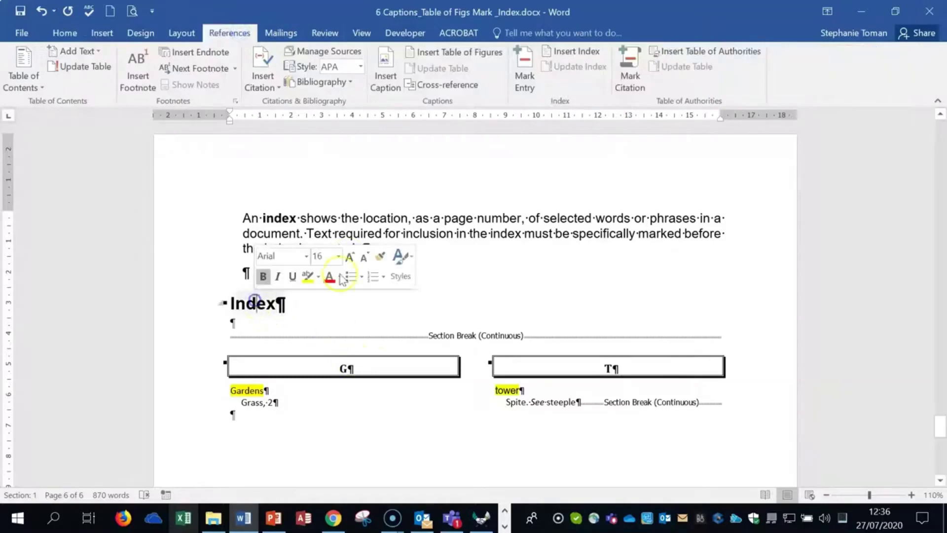
pyautogui.click(525, 74)
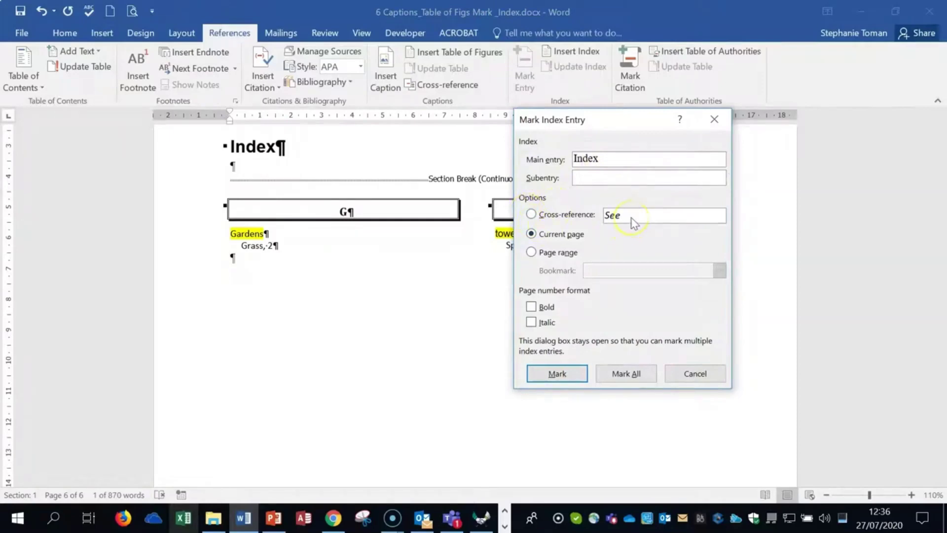
pyautogui.click(700, 372)
pyautogui.click(594, 316)
pyautogui.scroll(10, 594, 315)
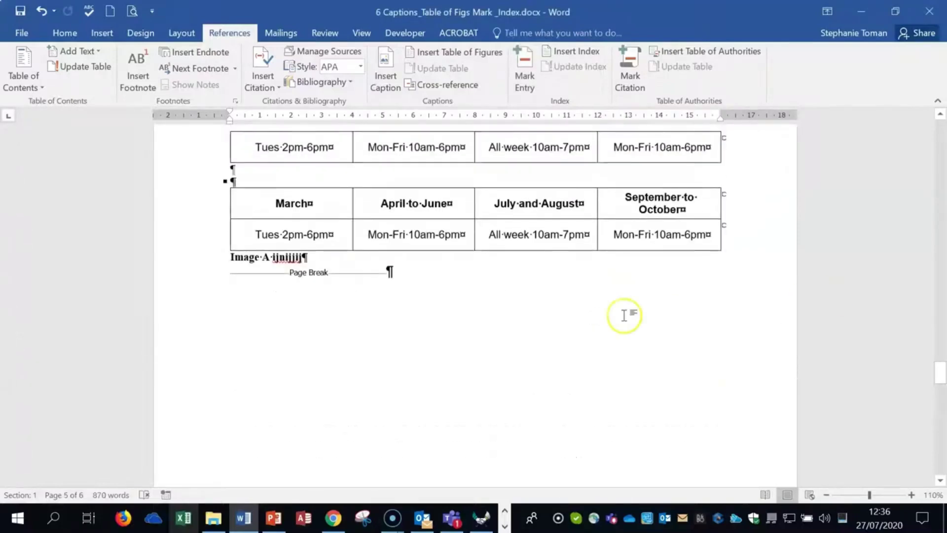
pyautogui.scroll(10, 594, 321)
pyautogui.scroll(3, 593, 330)
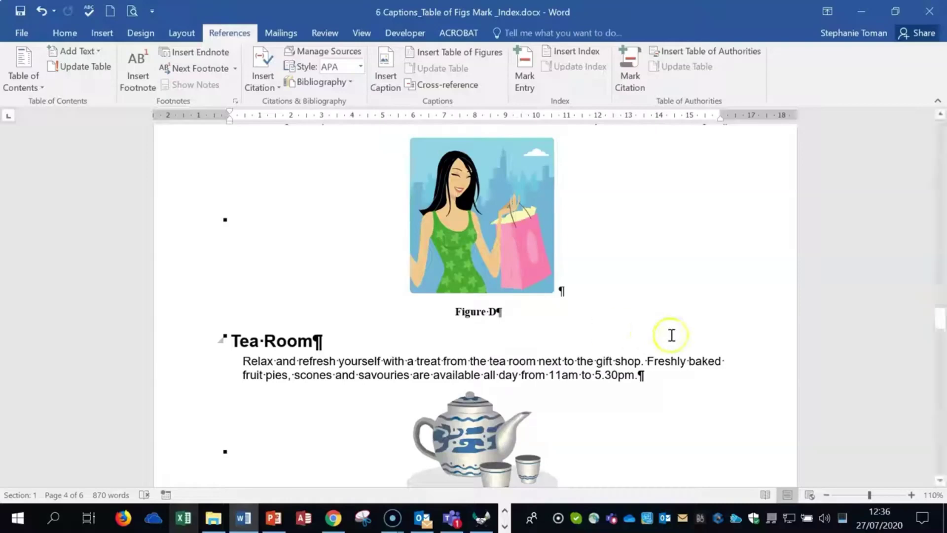
pyautogui.scroll(3, 730, 364)
pyautogui.scroll(20, 731, 363)
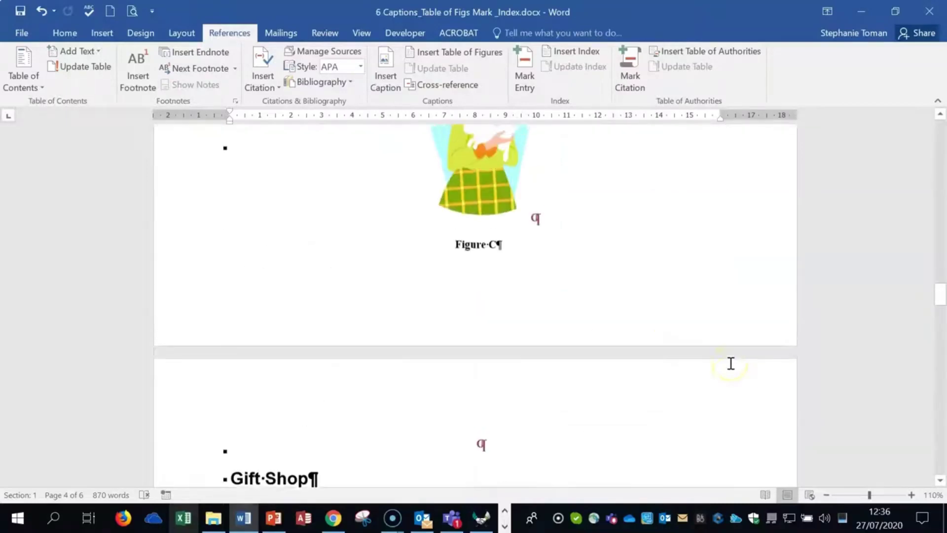
# - Close the document without saving the changes and return to the Week 3 Section 6 folder in File Explorer
pyautogui.click(930, 12)
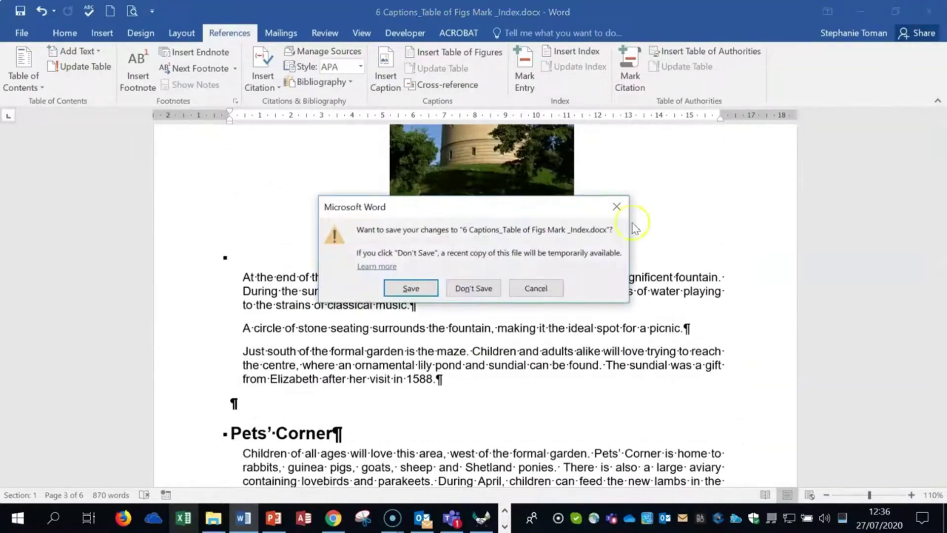
pyautogui.click(470, 287)
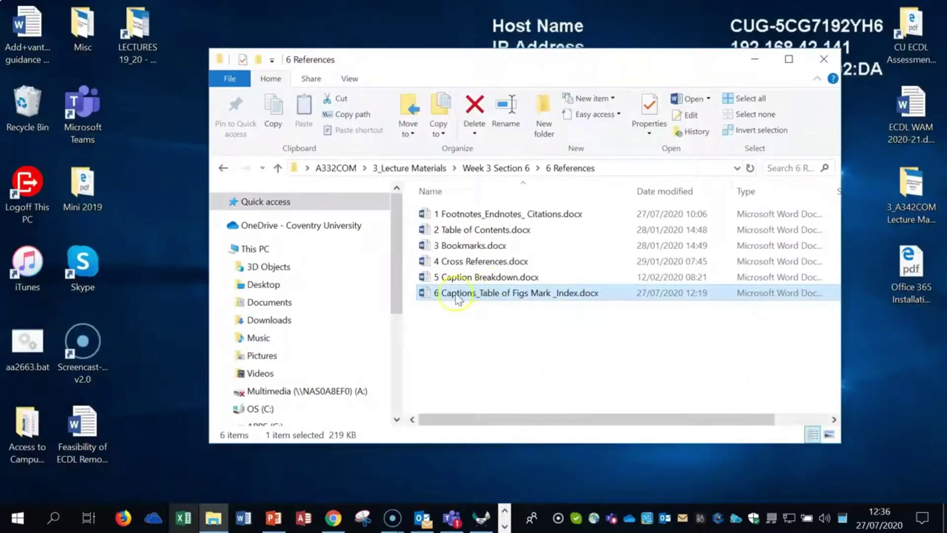
pyautogui.click(223, 168)
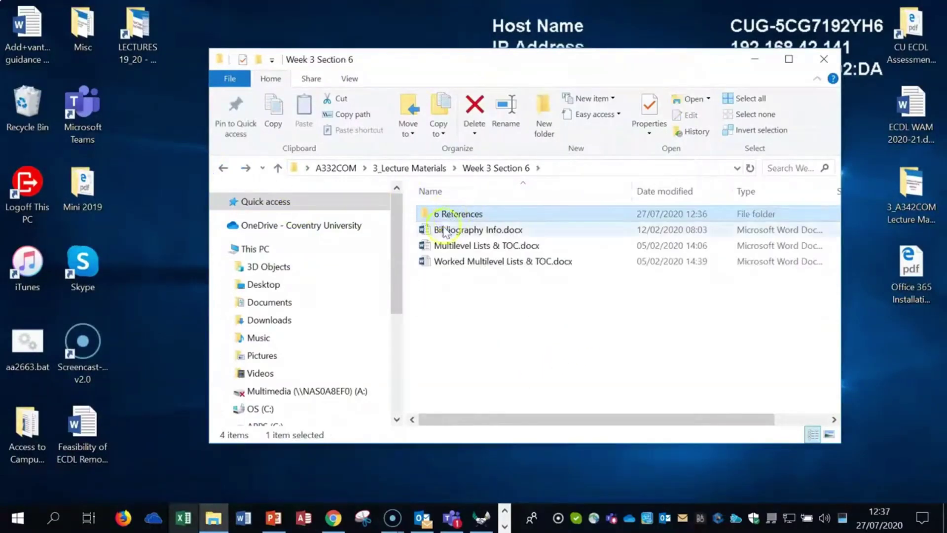
# - Open Bibliography Info.docx, examine its Create Source and Source Manager example images, and close it
pyautogui.click(493, 230)
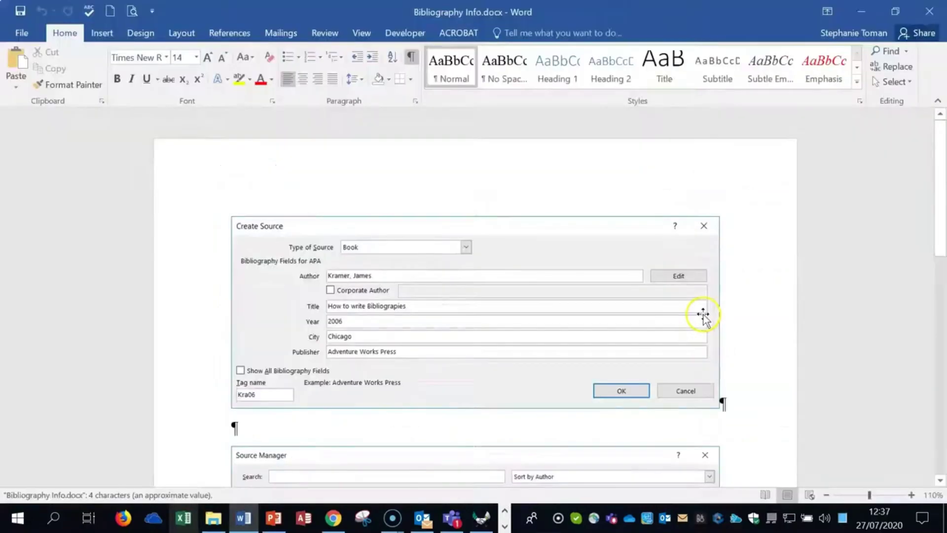
pyautogui.scroll(-5, 729, 306)
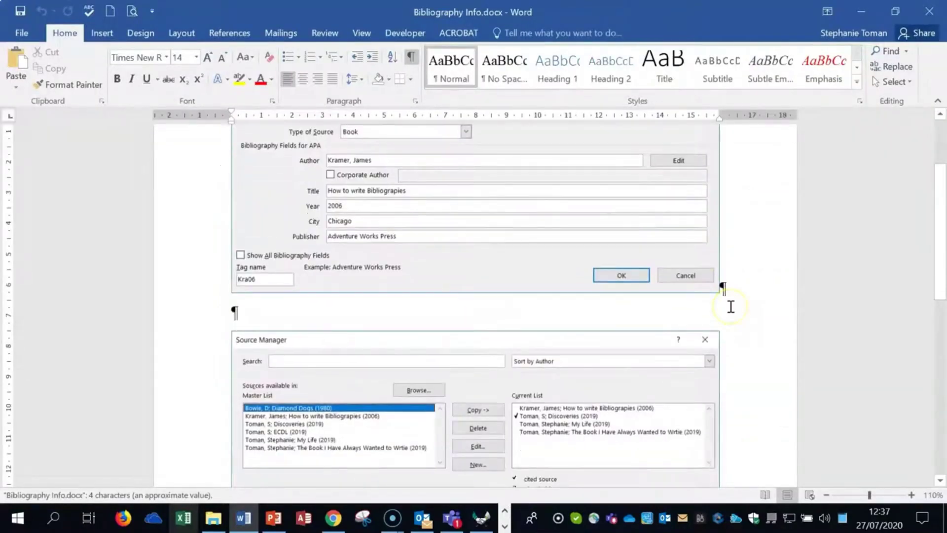
pyautogui.scroll(-3, 730, 307)
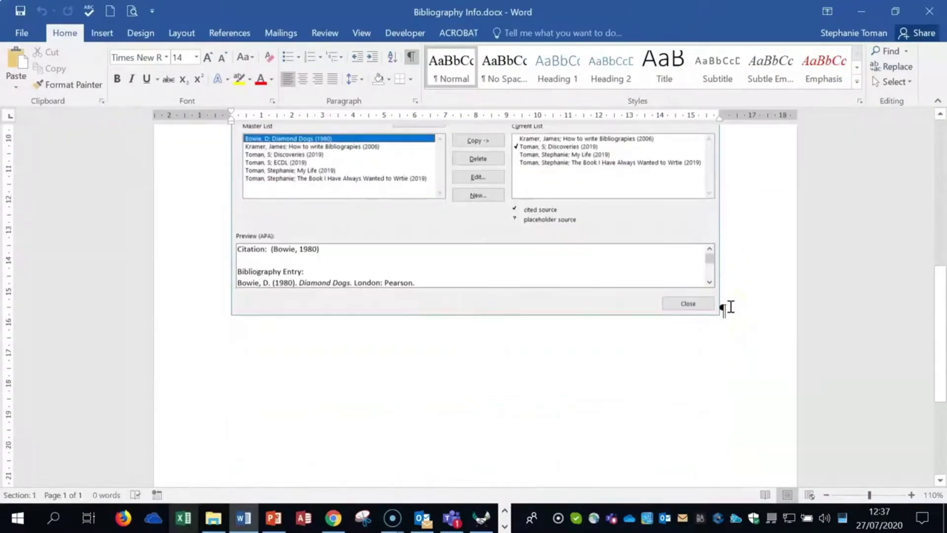
pyautogui.scroll(7, 729, 305)
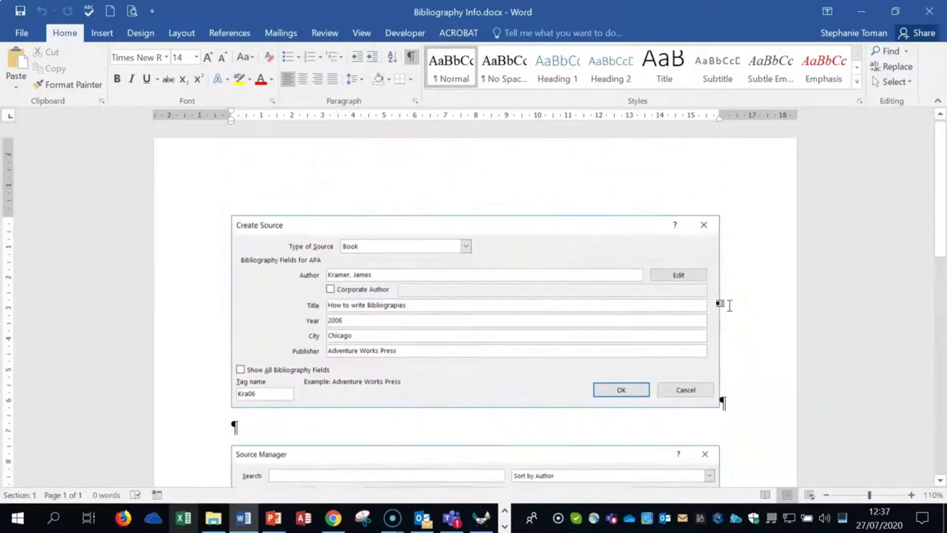
pyautogui.click(929, 11)
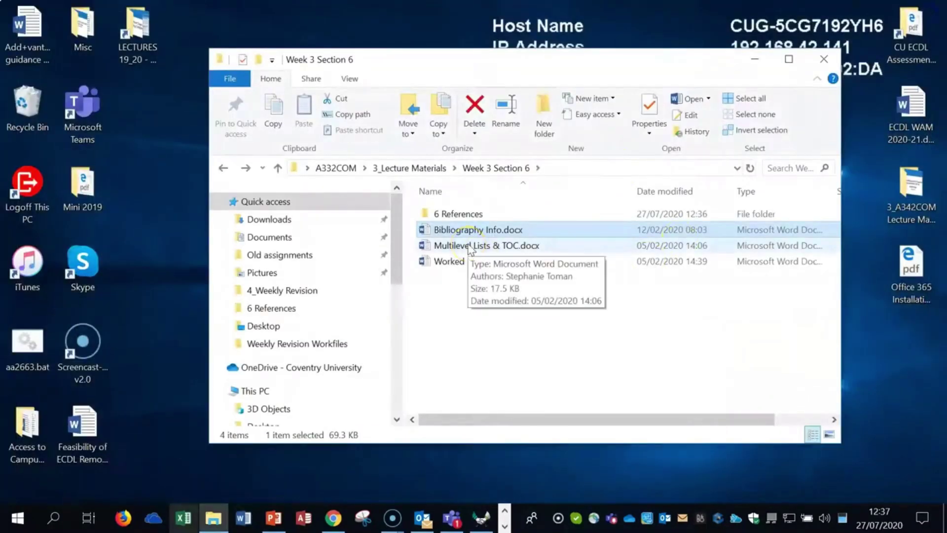
# - Open Multilevel Lists & TOC.docx and hide the formatting marks
pyautogui.doubleClick(469, 245)
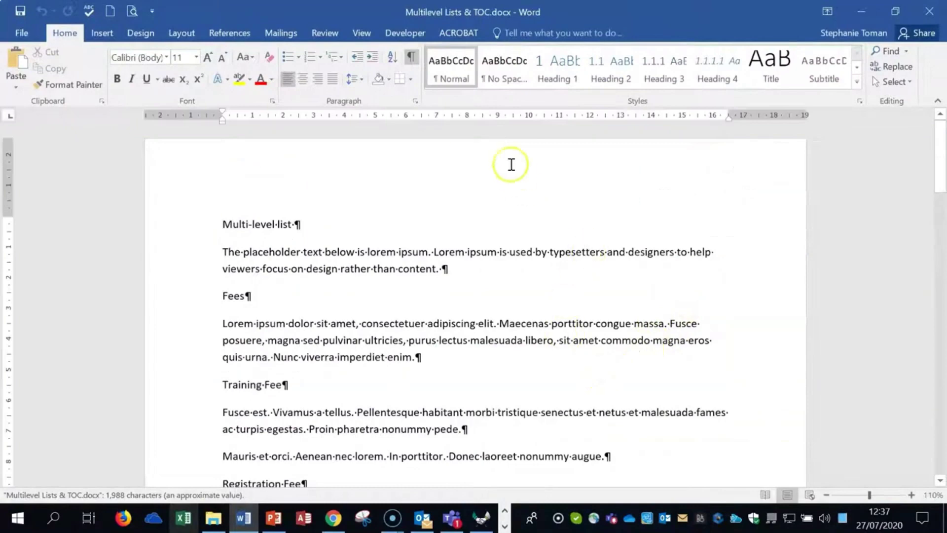
pyautogui.click(411, 57)
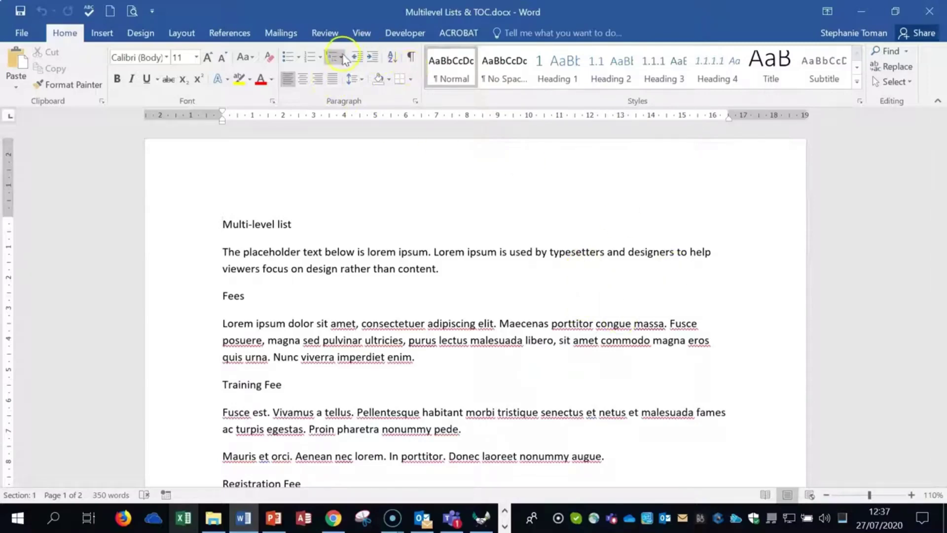
# - Apply the multilevel list format 1 Heading 1, 1.1 Heading 2, 1.1.1 Heading 3 to the whole document text
pyautogui.hotkey('ctrl', 'a')
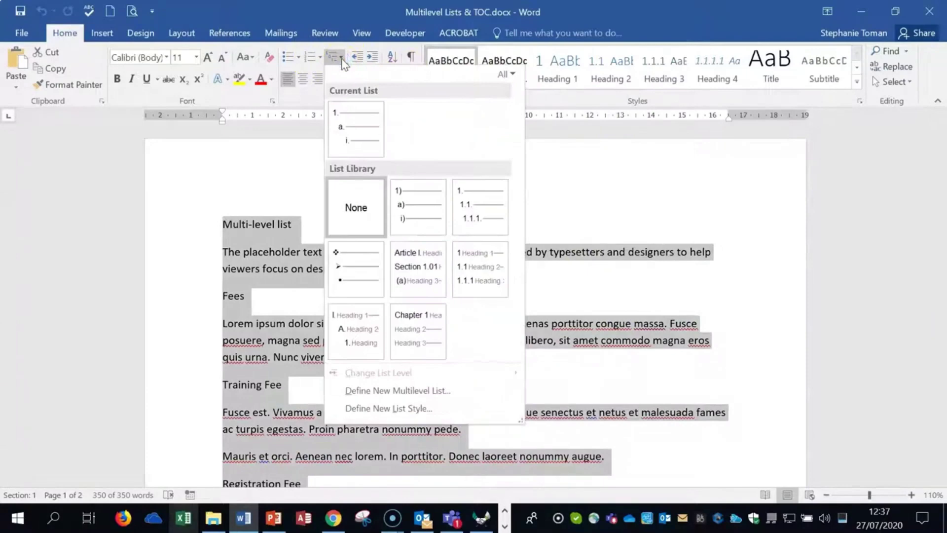
pyautogui.moveTo(458, 261)
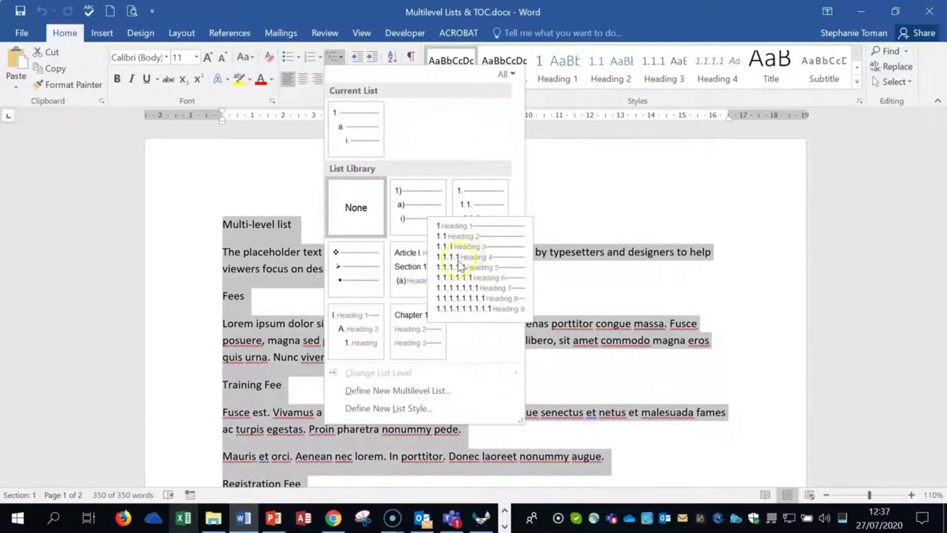
pyautogui.click(495, 279)
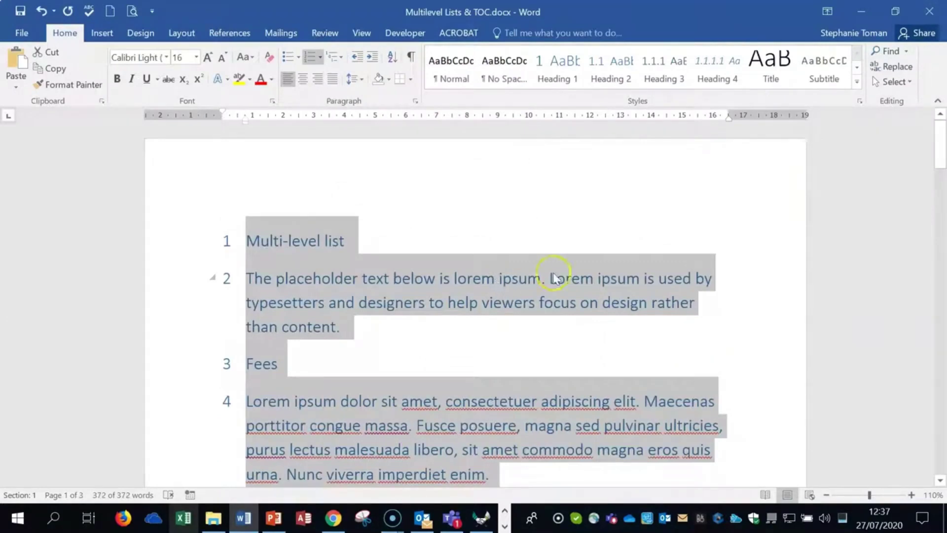
# - Demote the placeholder text paragraph to list level 2, Fees to level 3 and the Lorem ipsum paragraph below it to level 4
pyautogui.click(725, 334)
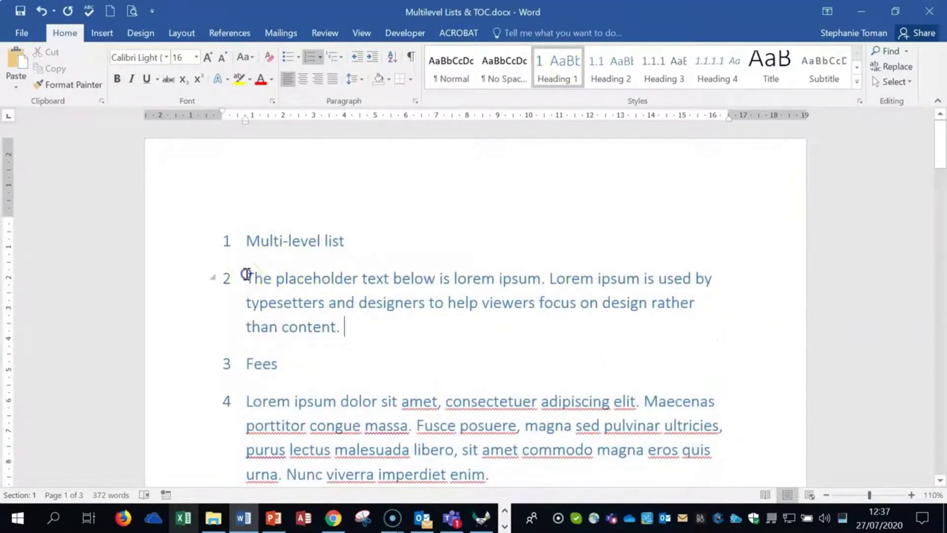
pyautogui.press('Tab')
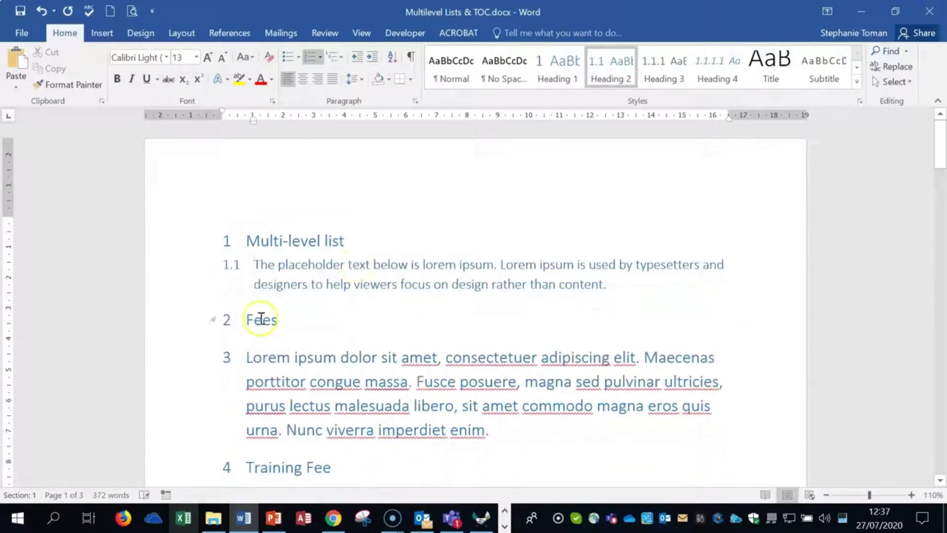
pyautogui.press('Tab')
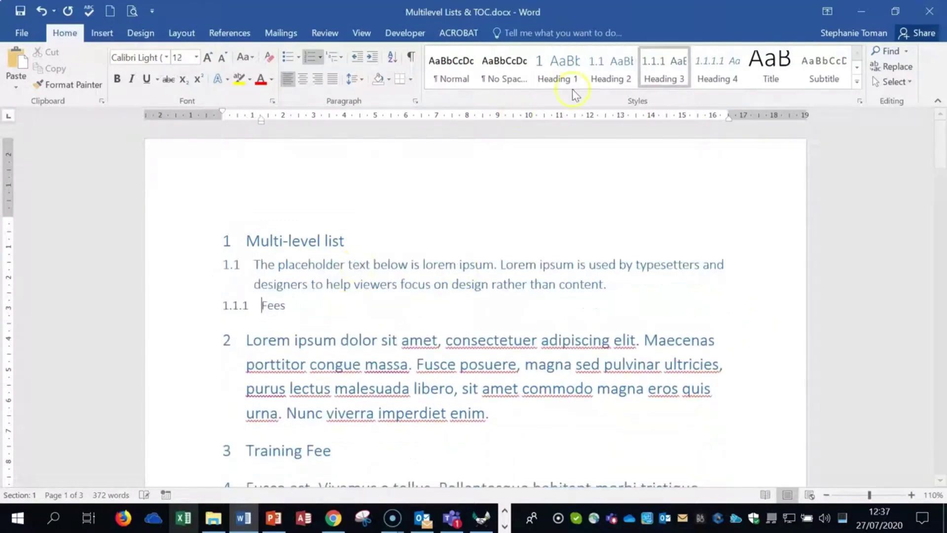
pyautogui.click(244, 339)
pyautogui.press('Tab')
pyautogui.press('Tab')
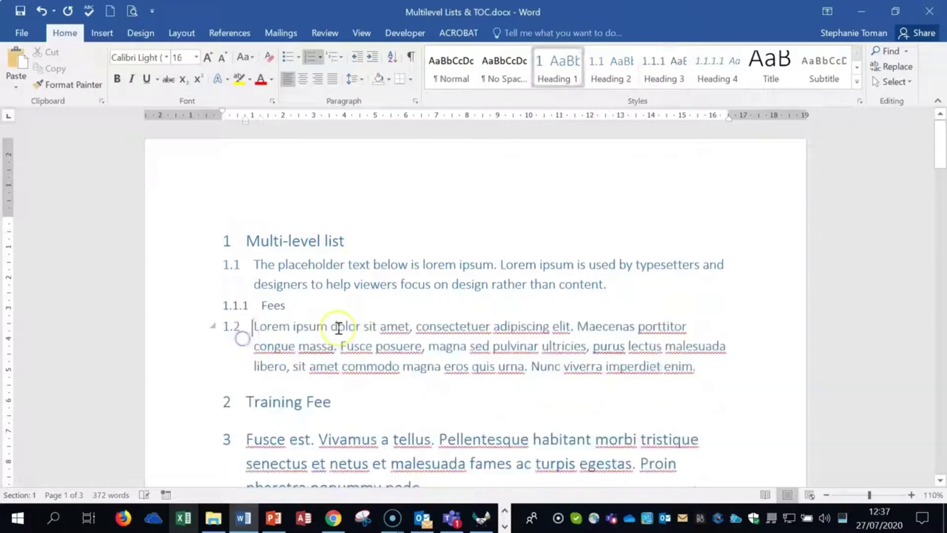
pyautogui.press('Tab')
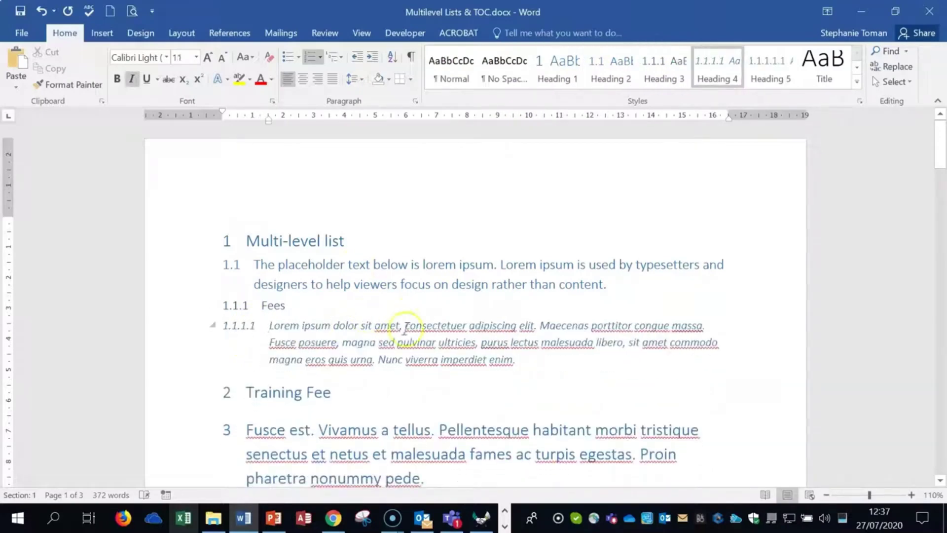
pyautogui.click(376, 395)
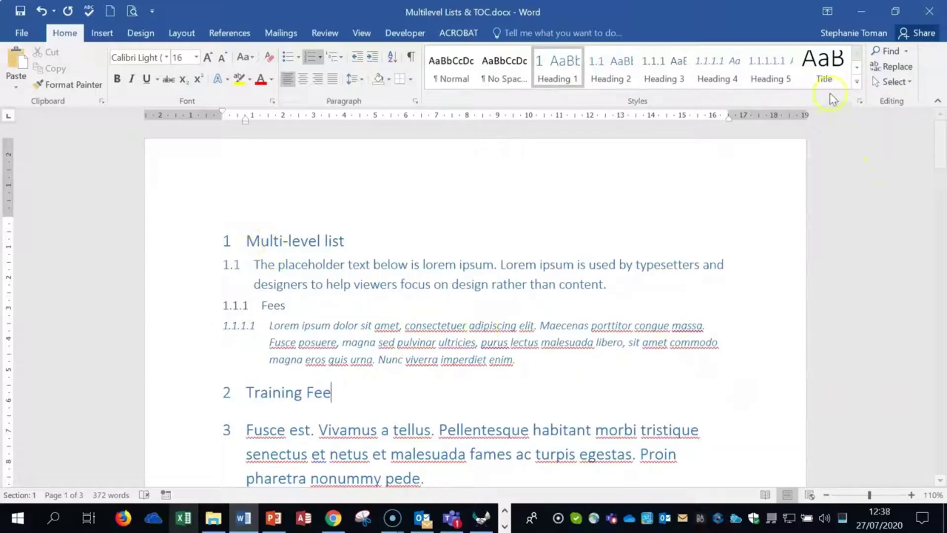
# - Set the Multi-level list heading's font color to black (Text 1) and update the Heading 1 style to match it
pyautogui.click(859, 101)
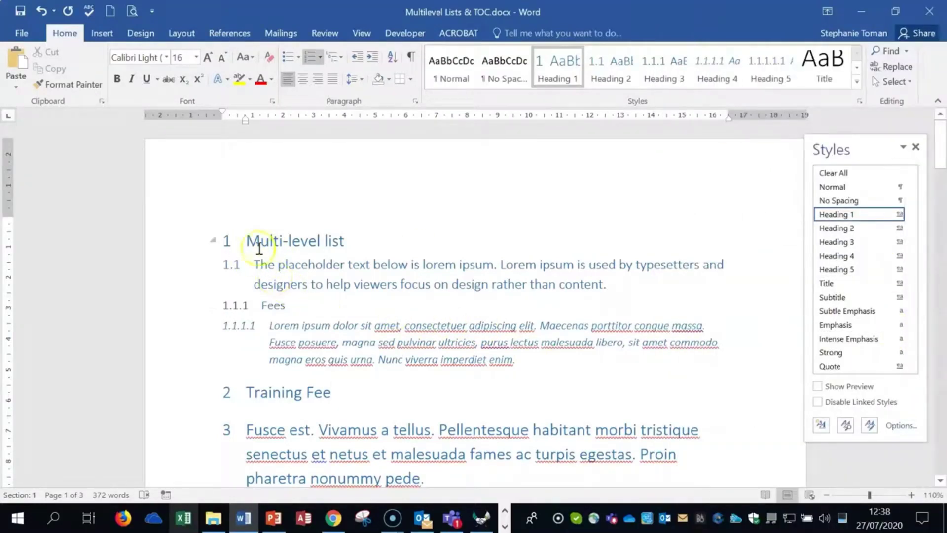
pyautogui.moveTo(250, 238); pyautogui.dragTo(349, 239)
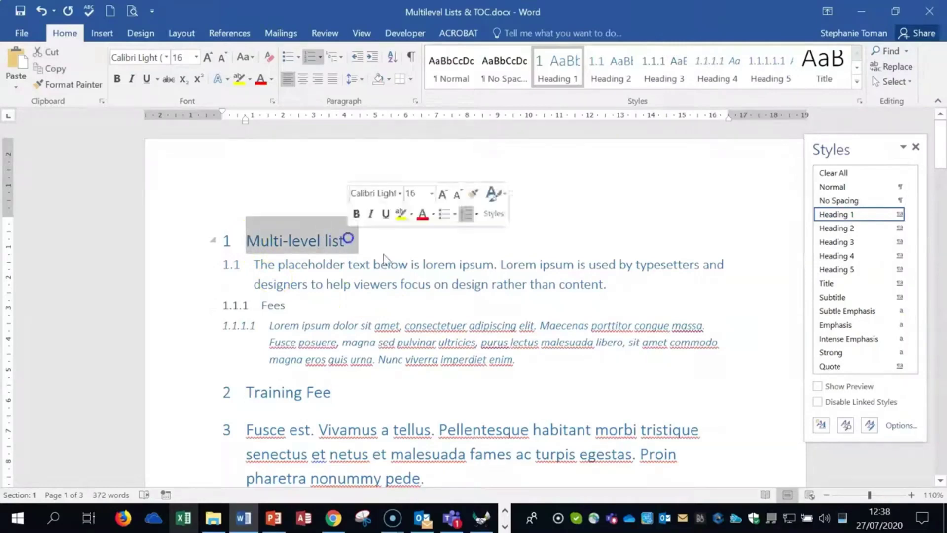
pyautogui.click(271, 79)
pyautogui.click(284, 126)
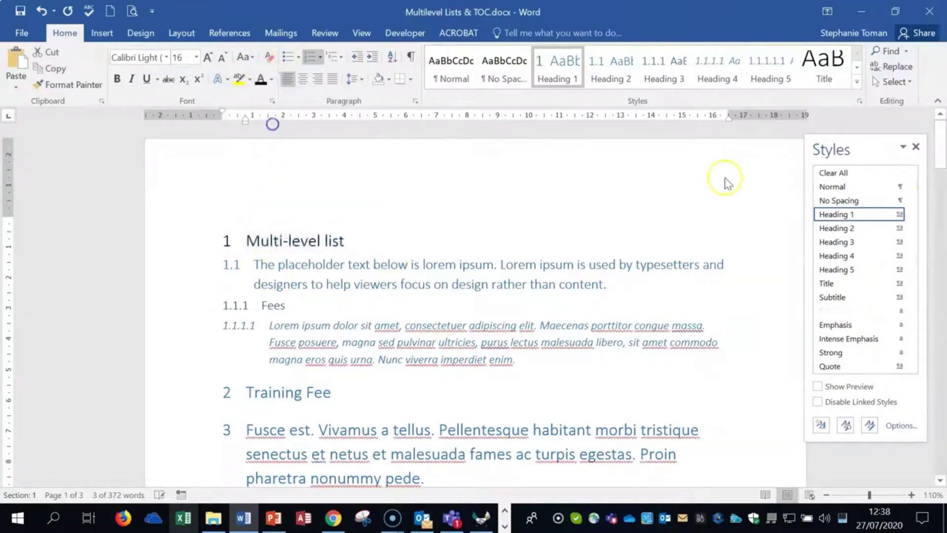
pyautogui.click(899, 215)
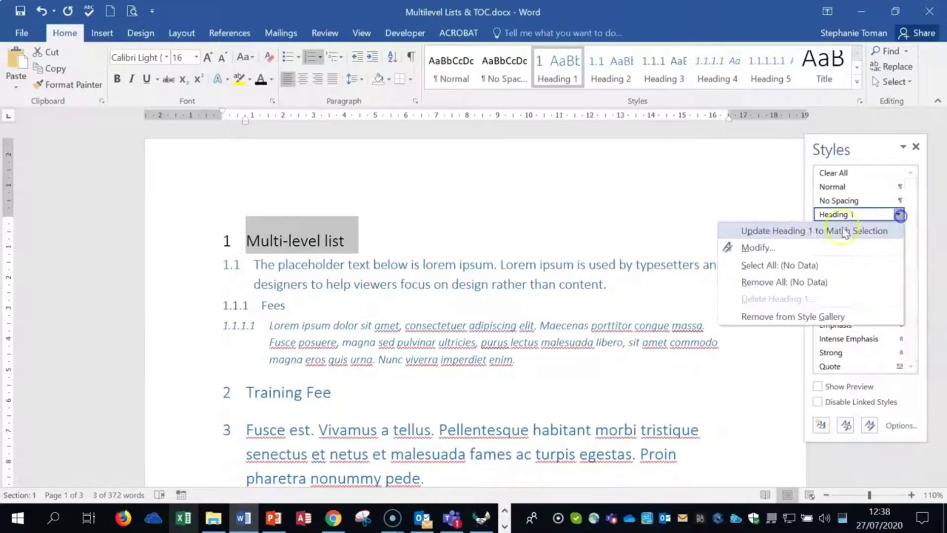
pyautogui.click(785, 232)
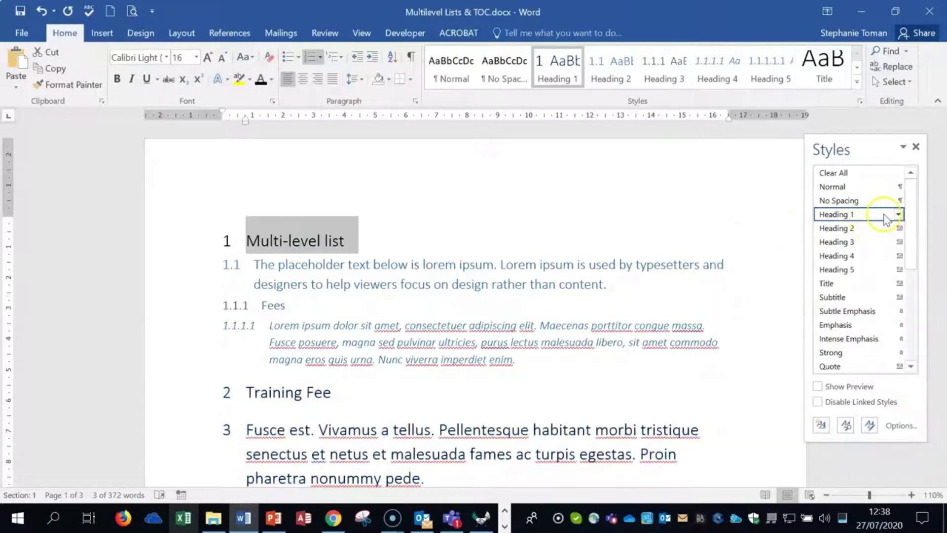
# - Examine the Modify Style settings and the other style options for Heading 1 without changing anything
pyautogui.click(900, 215)
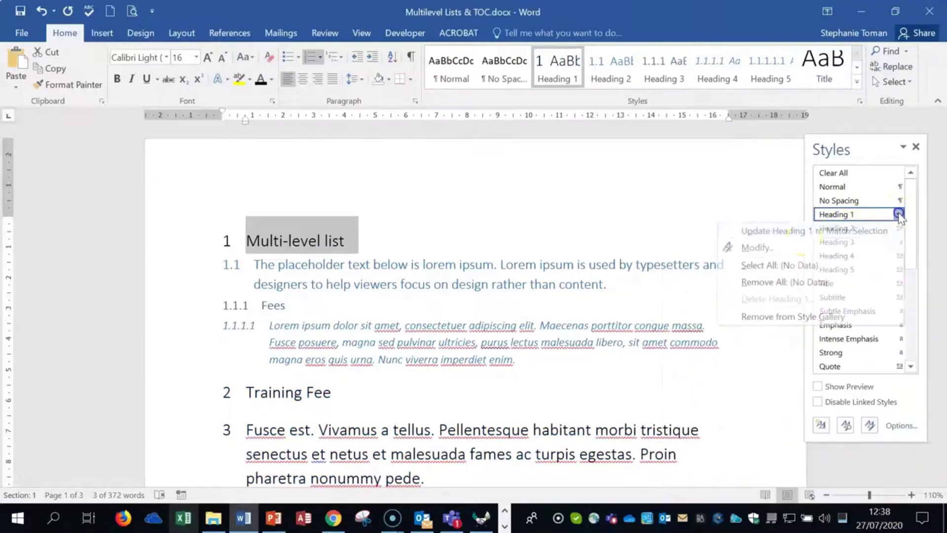
pyautogui.click(754, 245)
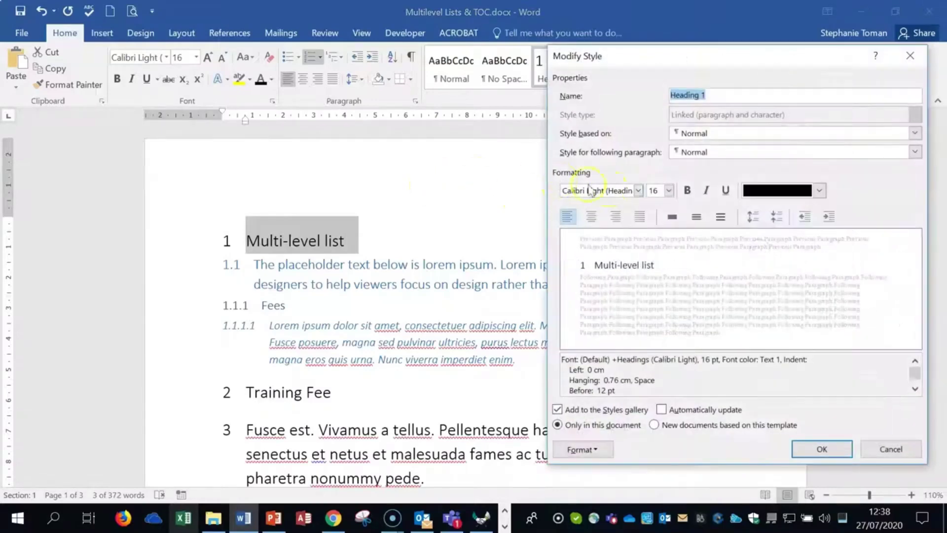
pyautogui.click(910, 56)
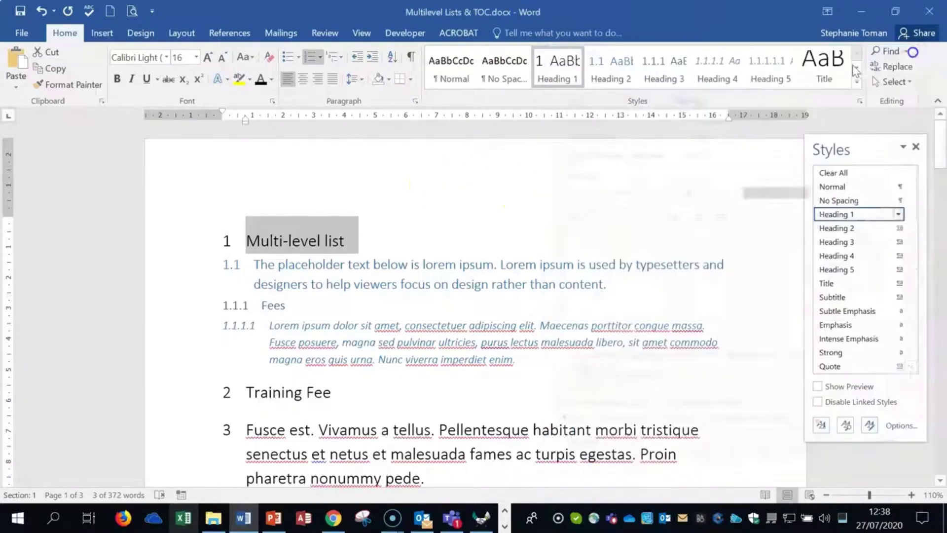
pyautogui.click(899, 214)
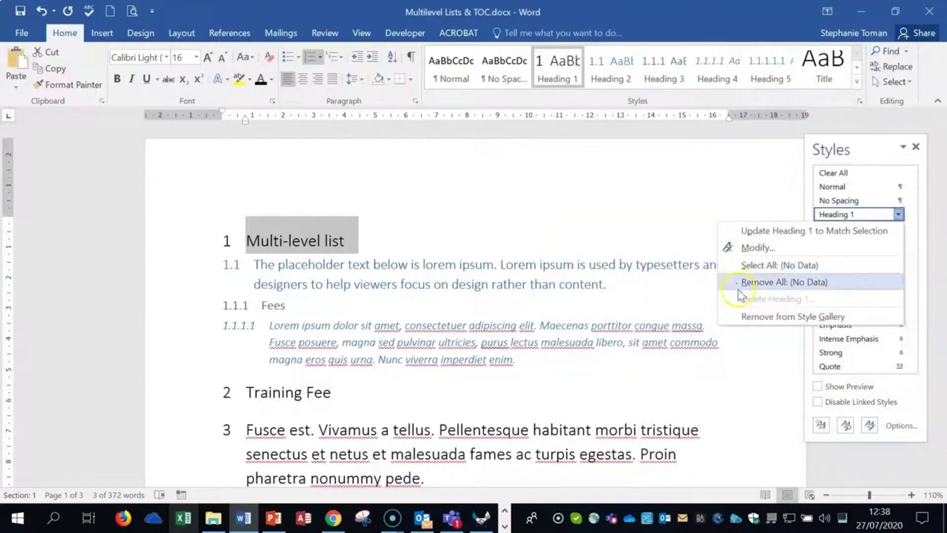
pyautogui.click(220, 399)
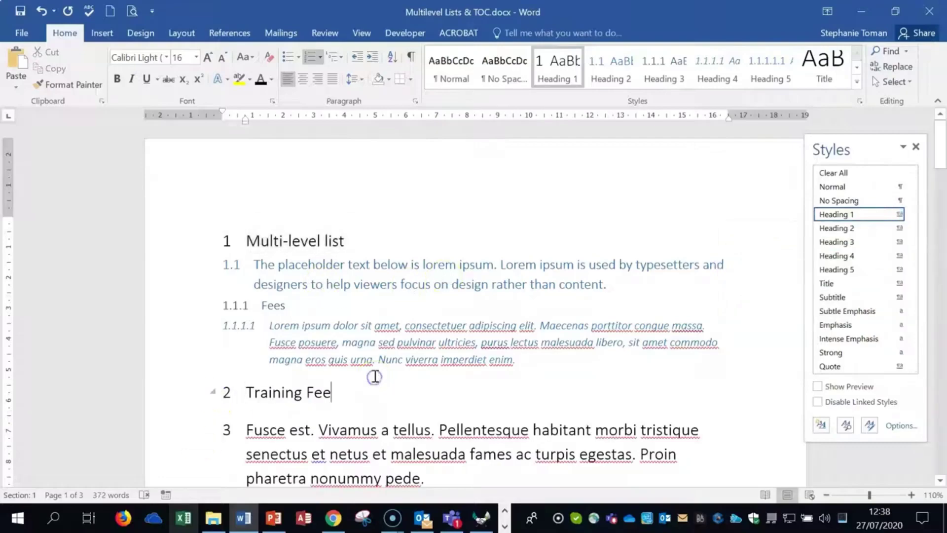
# - Look over the numbered list levels and close Multilevel Lists & TOC.docx without saving the changes
pyautogui.scroll(-9, 395, 378)
pyautogui.scroll(8, 417, 364)
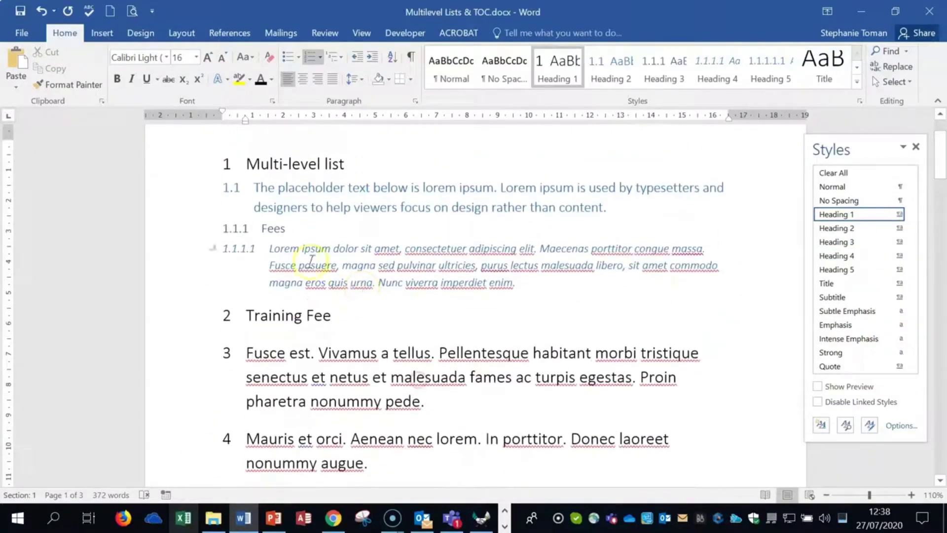
pyautogui.click(289, 191)
pyautogui.click(333, 247)
pyautogui.click(488, 334)
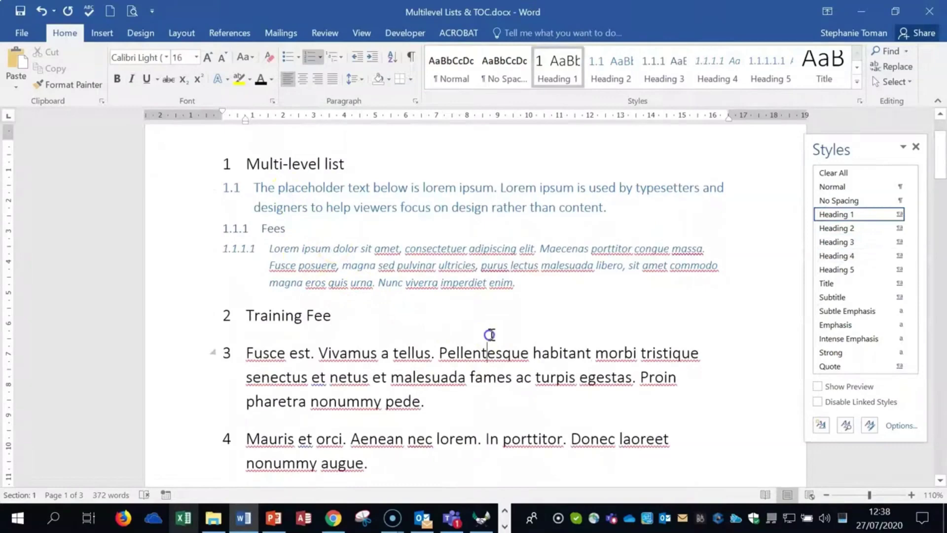
pyautogui.click(928, 12)
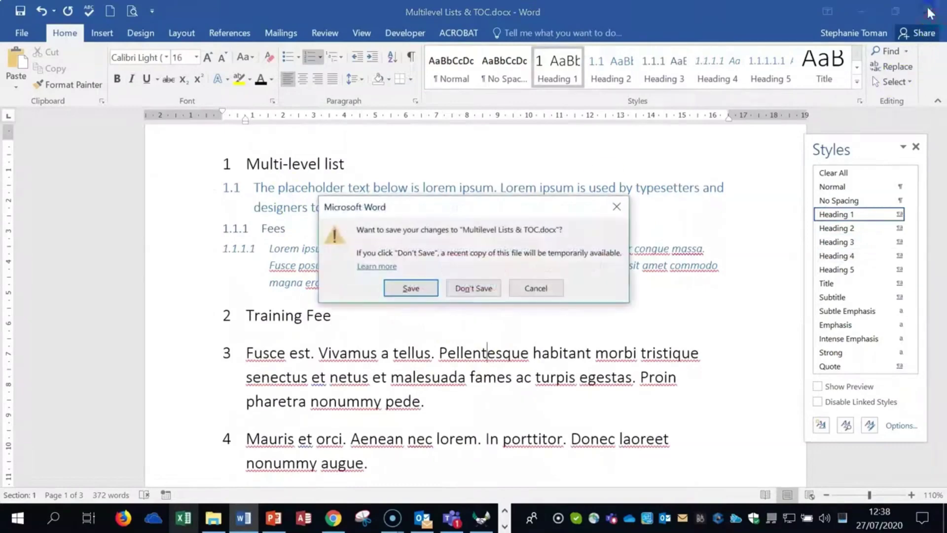
pyautogui.click(464, 285)
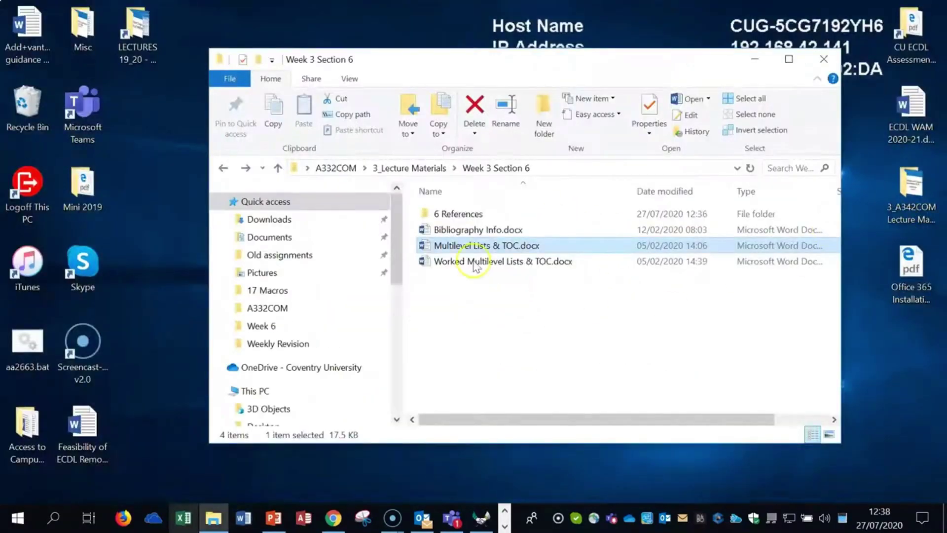
# - Open Worked Multilevel Lists & TOC.docx and examine its table of contents and numbered headings through to the last page
pyautogui.doubleClick(475, 263)
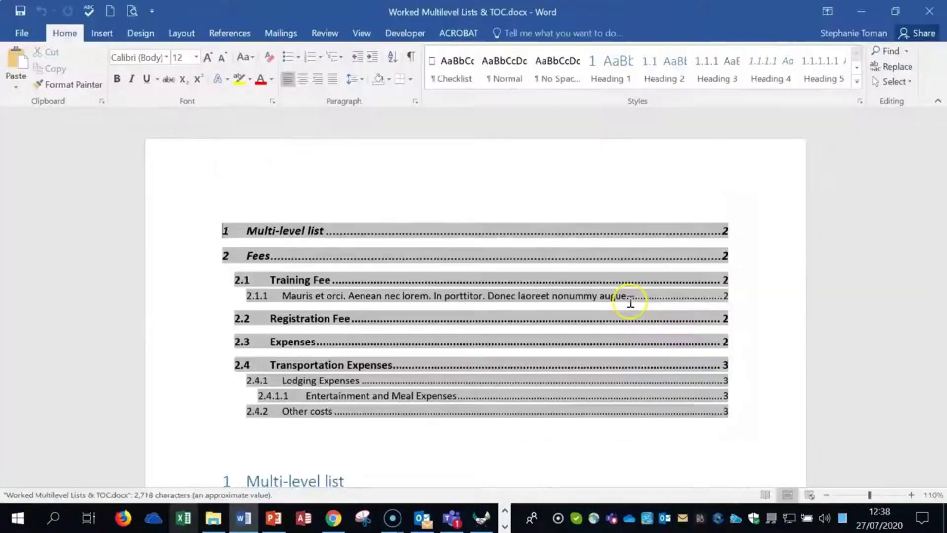
pyautogui.scroll(-3, 631, 303)
pyautogui.click(298, 205)
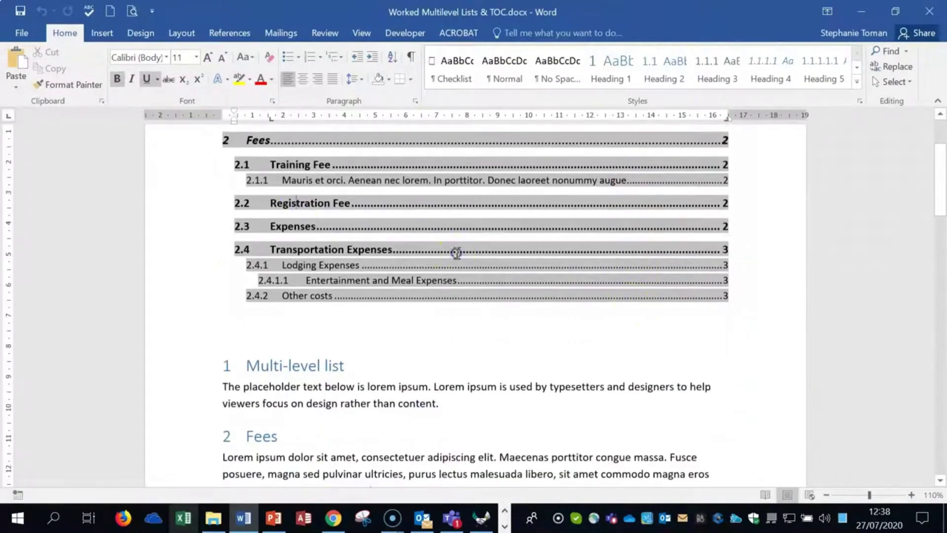
pyautogui.scroll(3, 455, 252)
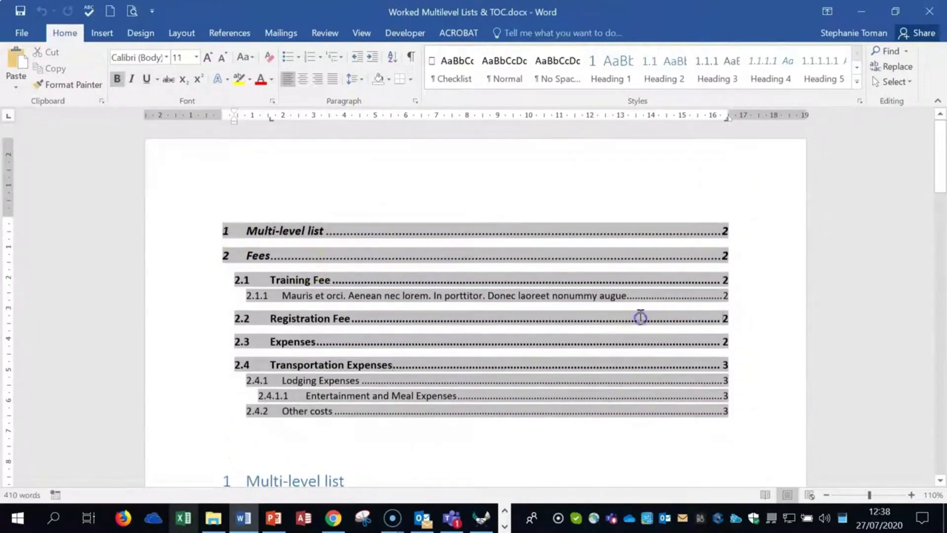
pyautogui.scroll(-15, 640, 317)
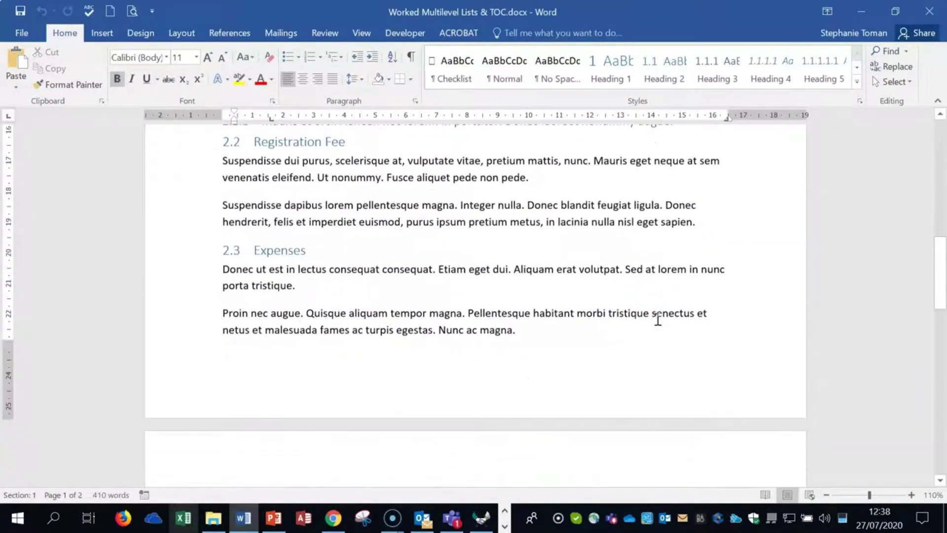
pyautogui.scroll(-16, 657, 319)
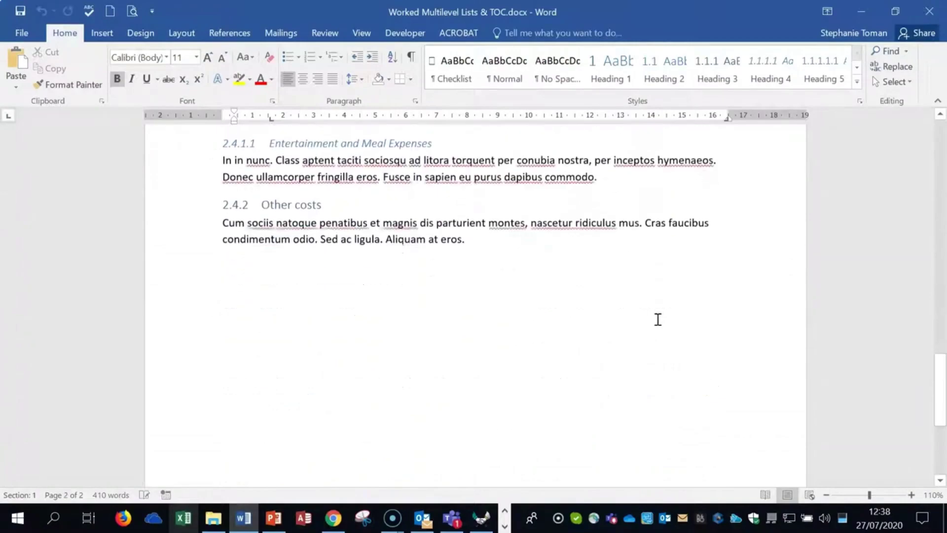